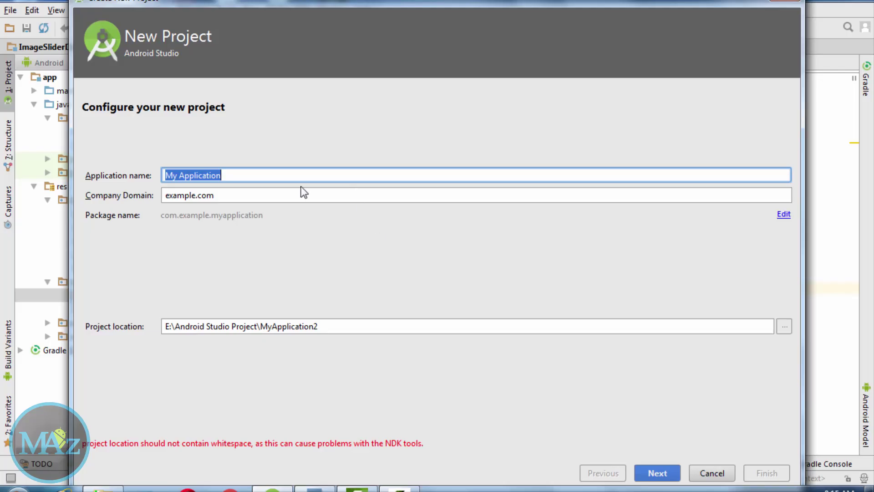
{"action": "type", "text": "Ima"}
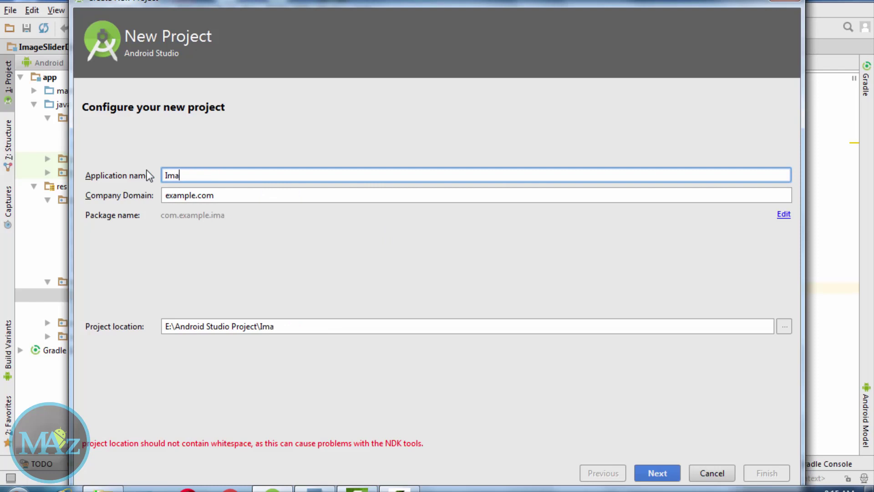
{"action": "type", "text": "ge"}
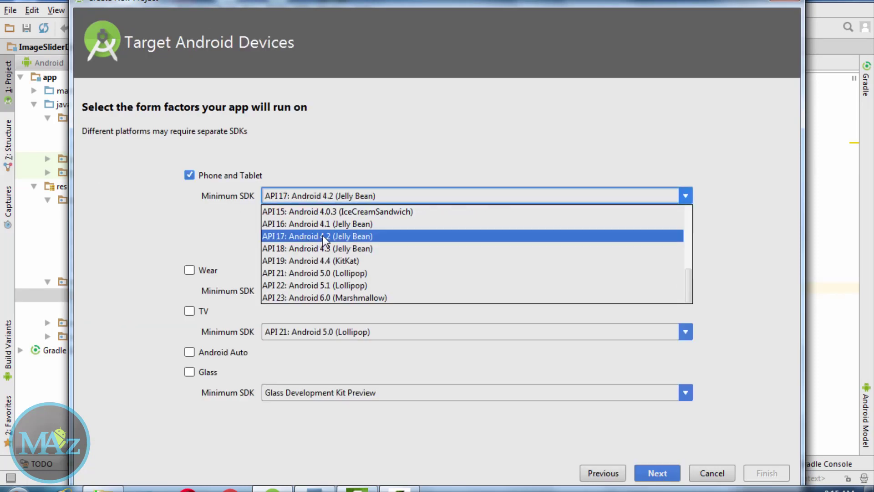
- Create the ImageSlider project with API 17 as minimum SDK and the default activity
{"action": "left_click", "coordinate": [323, 236]}
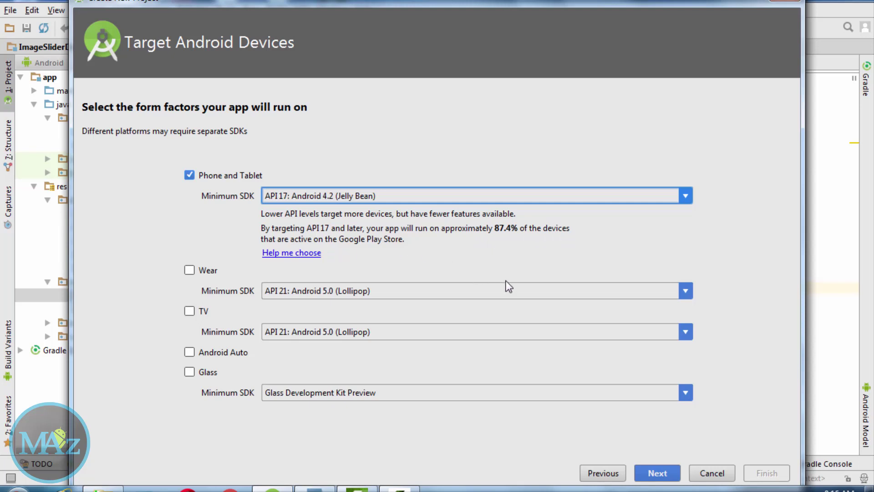
{"action": "left_click", "coordinate": [658, 473]}
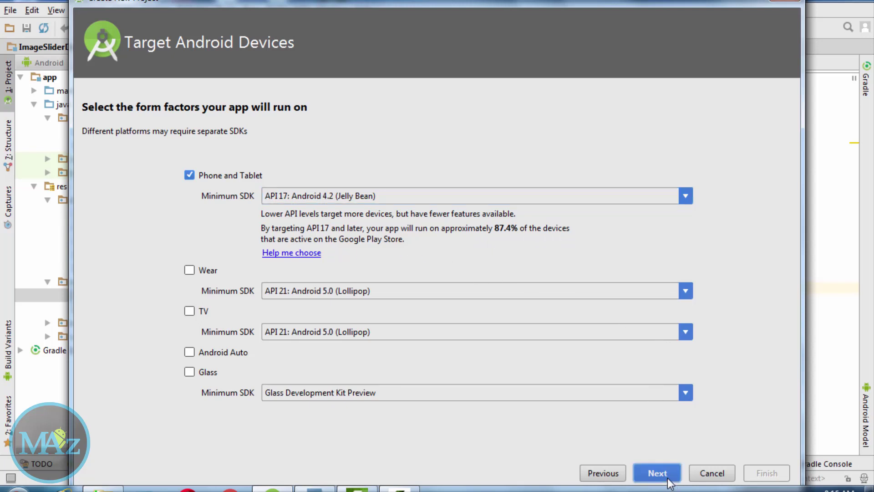
{"action": "left_click", "coordinate": [658, 473]}
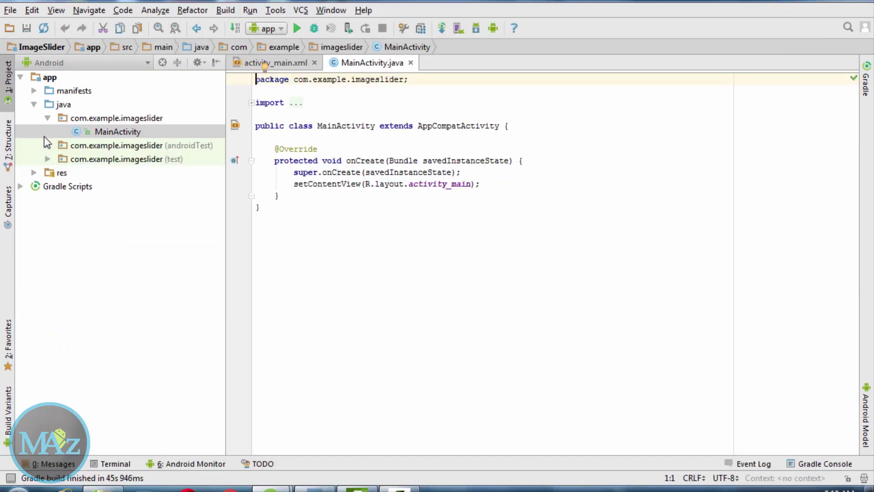
- Open activity_main.xml from res > layout and select its Hello World TextView block
{"action": "left_click", "coordinate": [34, 173]}
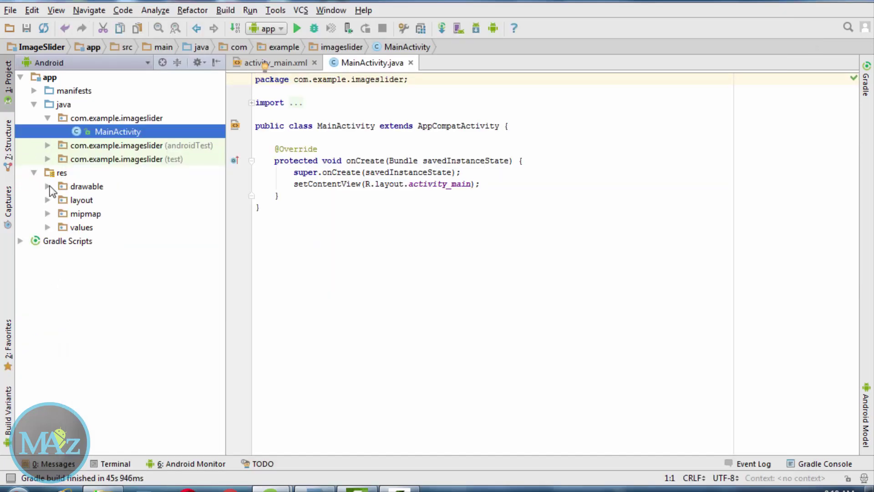
{"action": "left_click", "coordinate": [46, 200]}
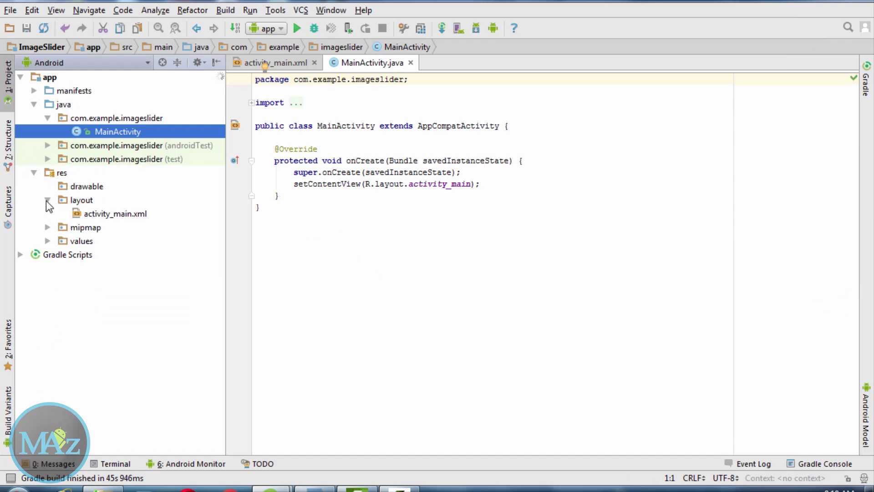
{"action": "left_click", "coordinate": [118, 214]}
{"action": "double_click", "coordinate": [118, 215]}
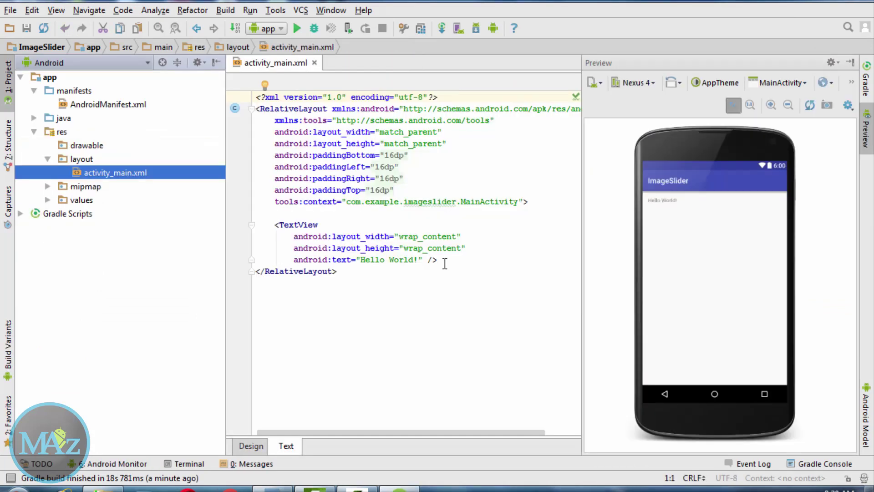
{"action": "left_click_drag", "start_coordinate": [437, 260], "coordinate": [275, 225]}
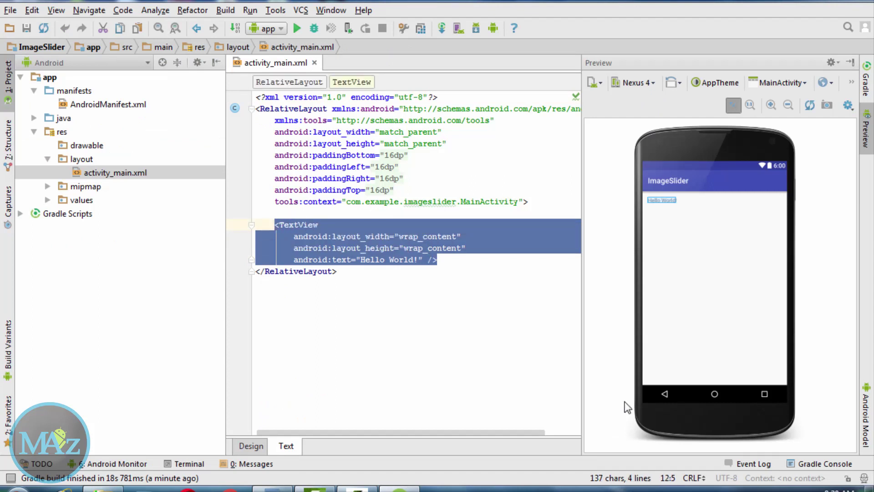
- Delete the Hello World TextView and insert an android.support.v4.view.ViewPager tag
{"action": "key", "text": "Delete"}
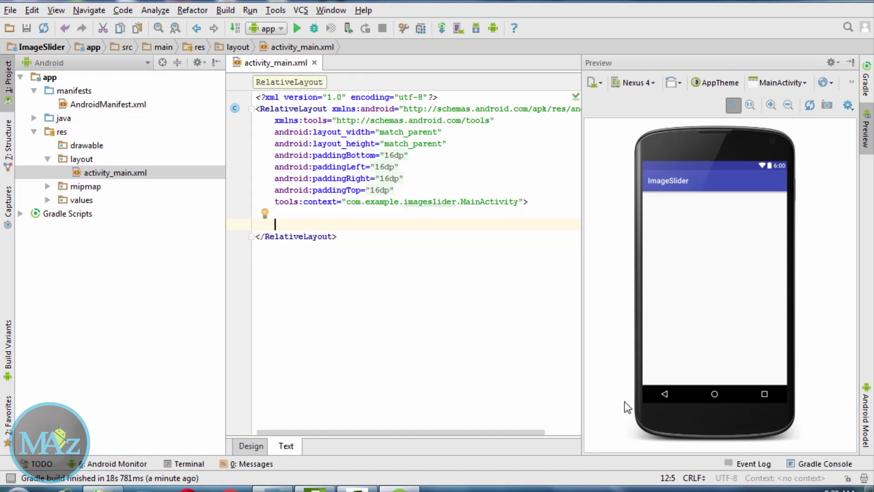
{"action": "type", "text": "<"}
{"action": "type", "text": "android"}
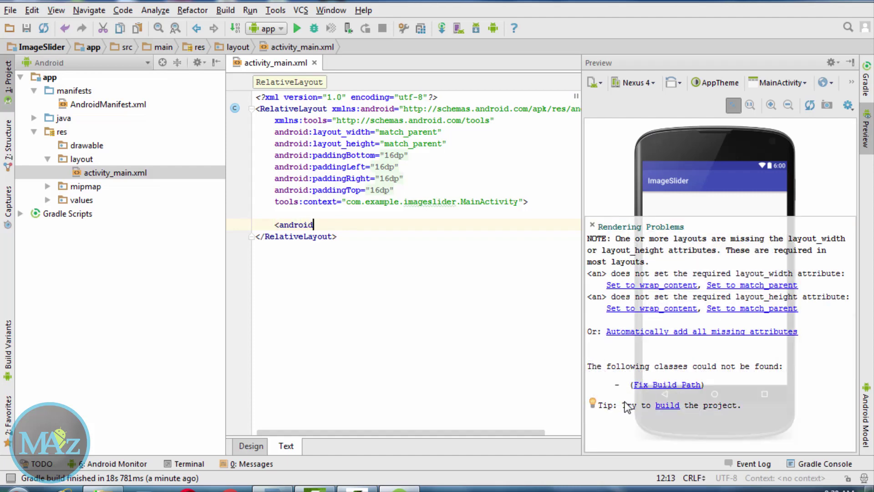
{"action": "type", "text": "."}
{"action": "type", "text": "support"}
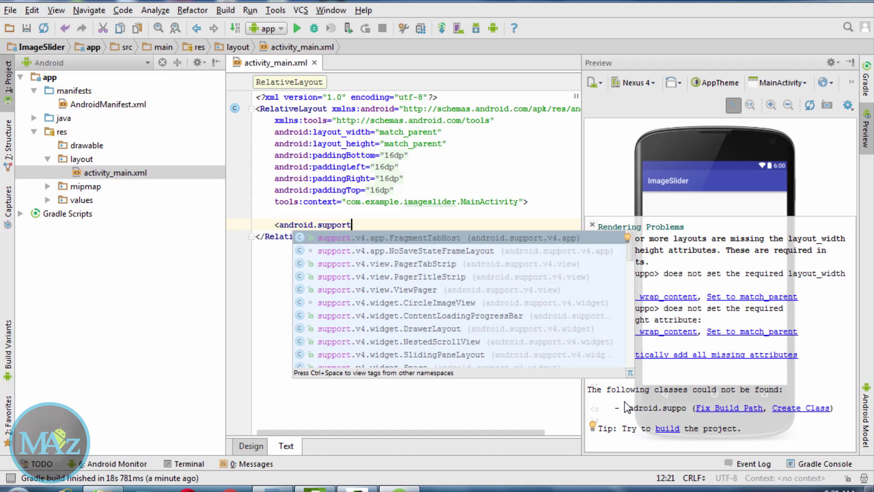
{"action": "type", "text": ".v4"}
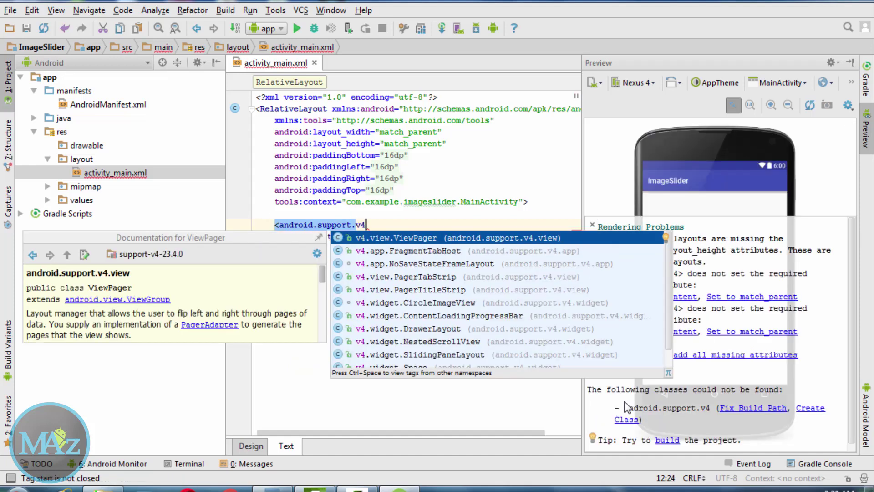
{"action": "type", "text": ".vi"}
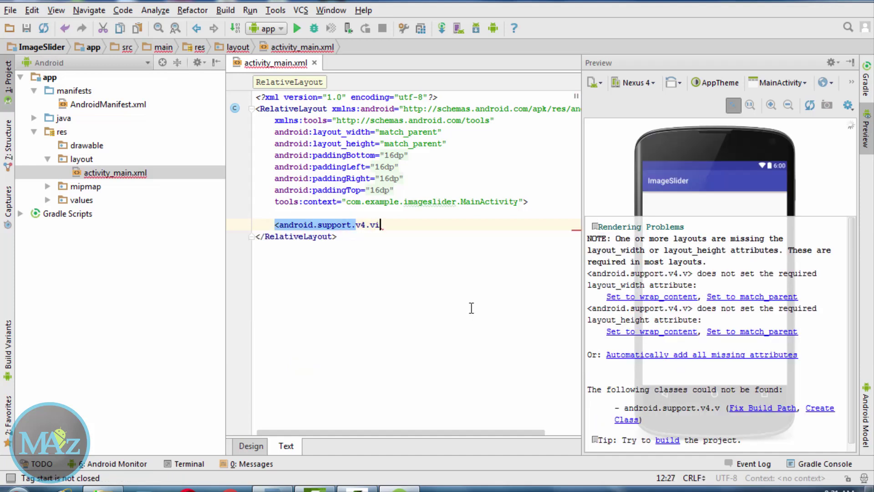
{"action": "type", "text": "ew."}
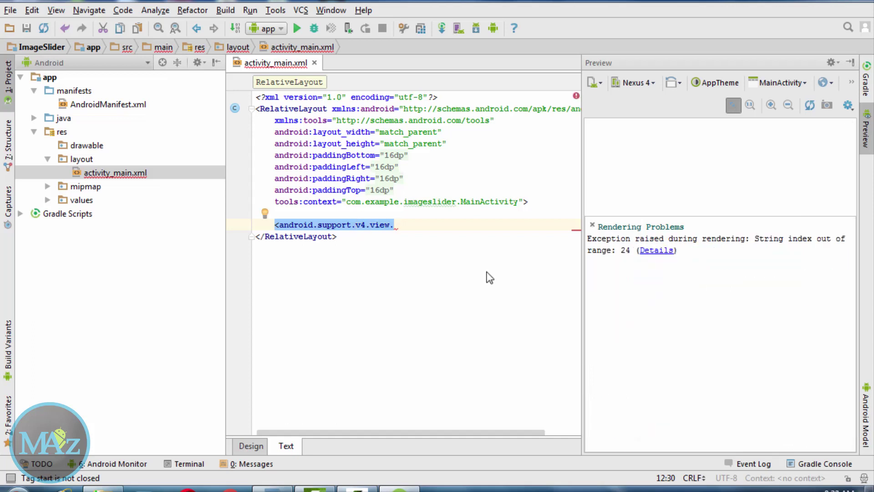
{"action": "type", "text": "Vie"}
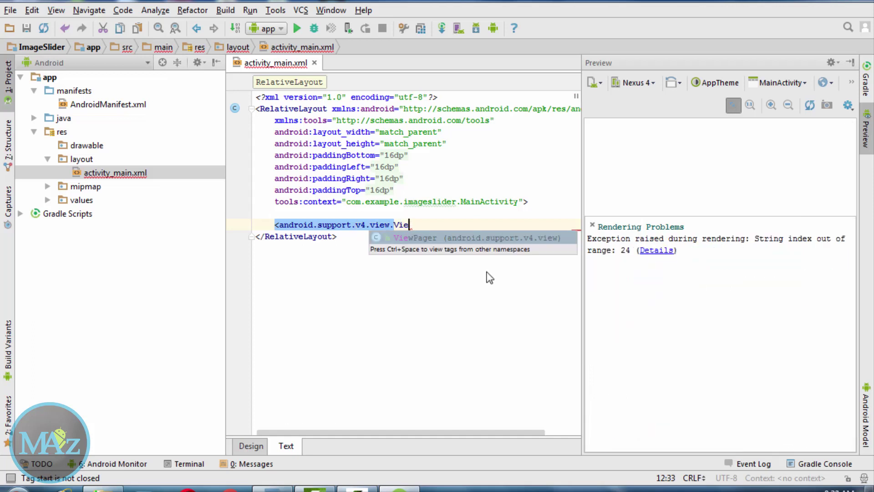
{"action": "key", "text": "Return"}
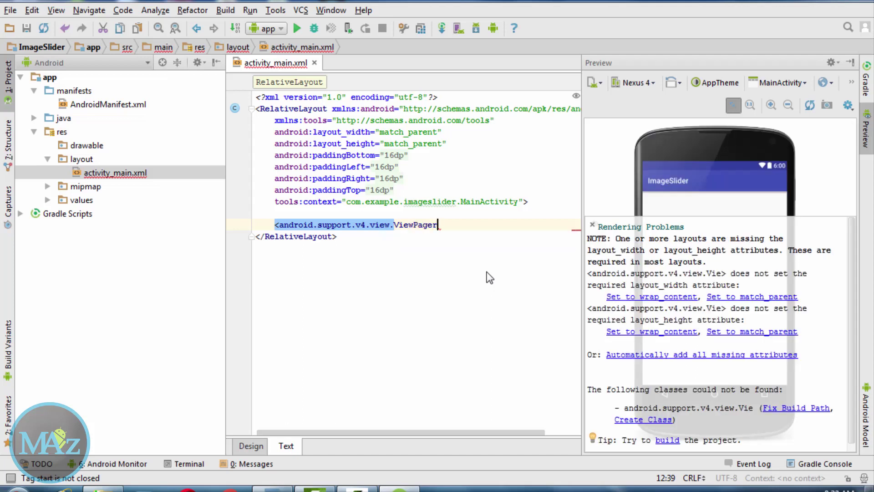
- Give the ViewPager the id view_pager
{"action": "key", "text": "Return"}
{"action": "type", "text": "android"}
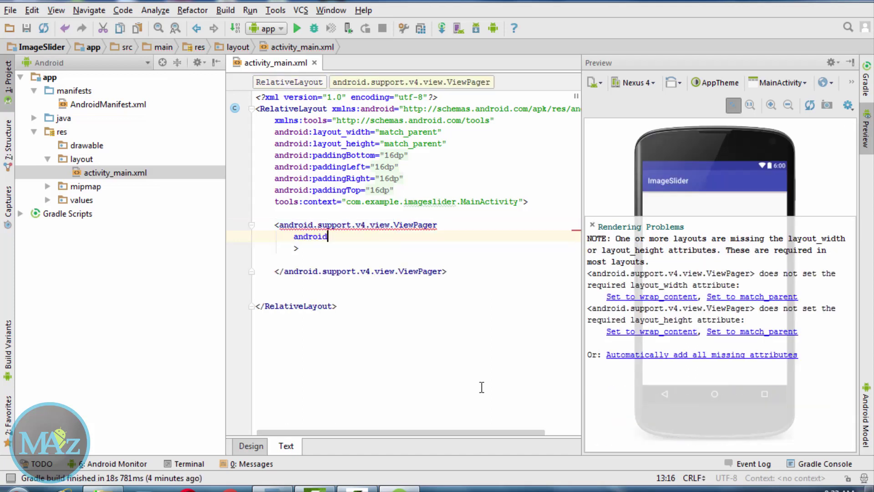
{"action": "type", "text": ":"}
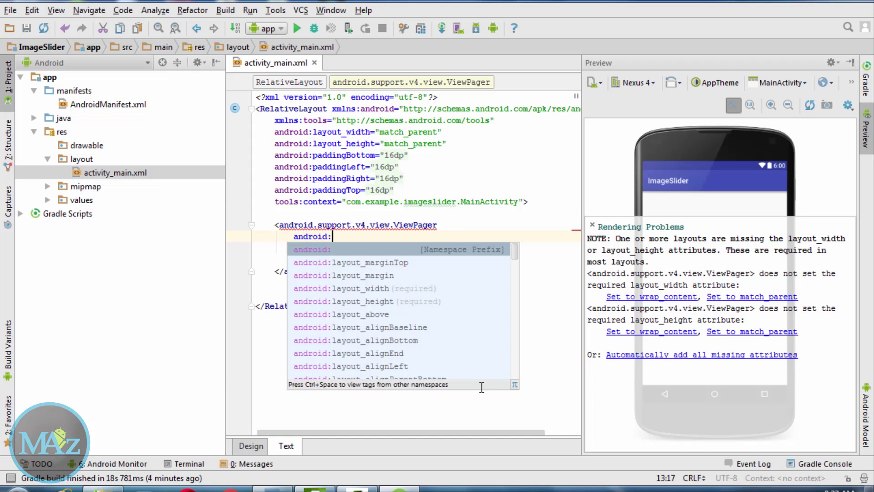
{"action": "type", "text": "id"}
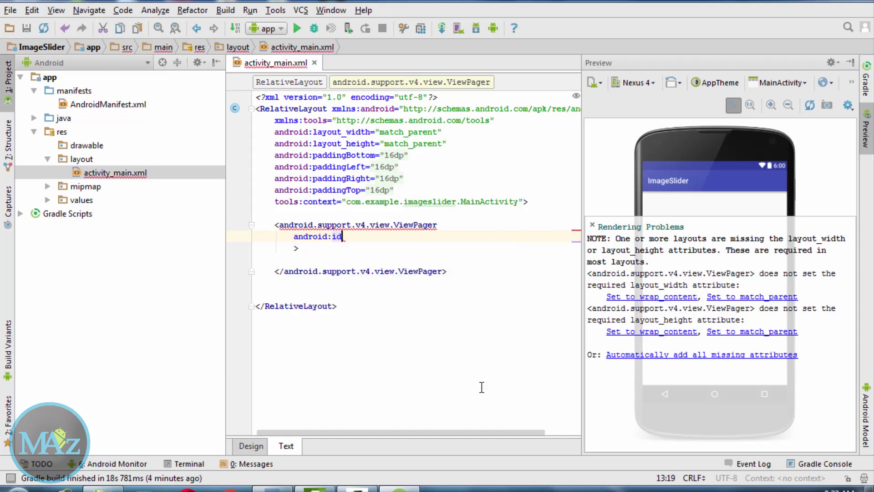
{"action": "type", "text": " =\"@+id/viewp"}
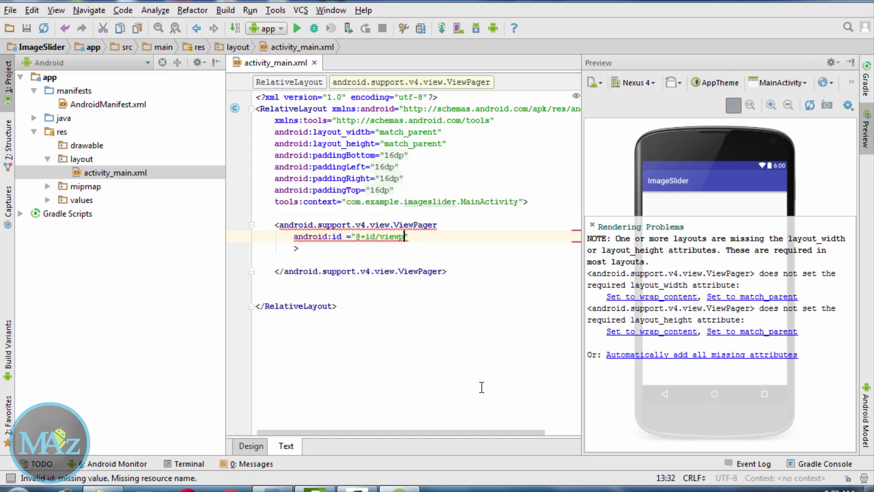
{"action": "key", "text": "BackSpace"}
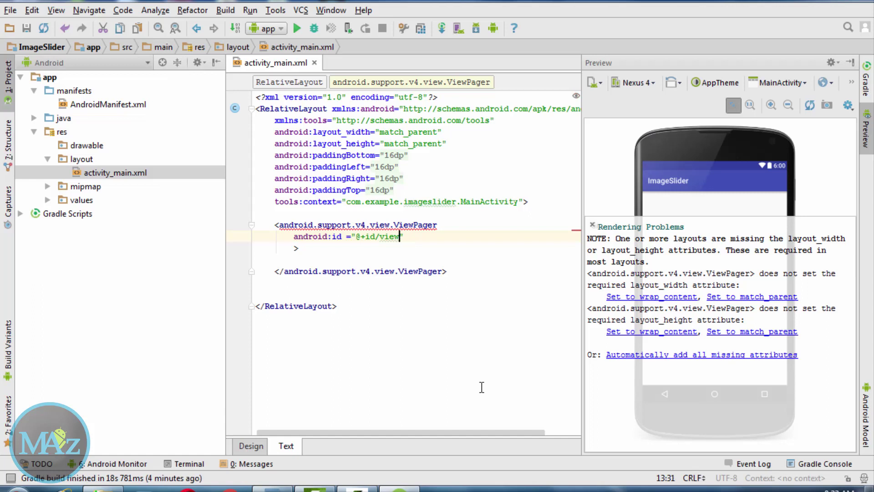
{"action": "type", "text": "_pager\""}
{"action": "key", "text": "Return"}
{"action": "type", "text": "android"}
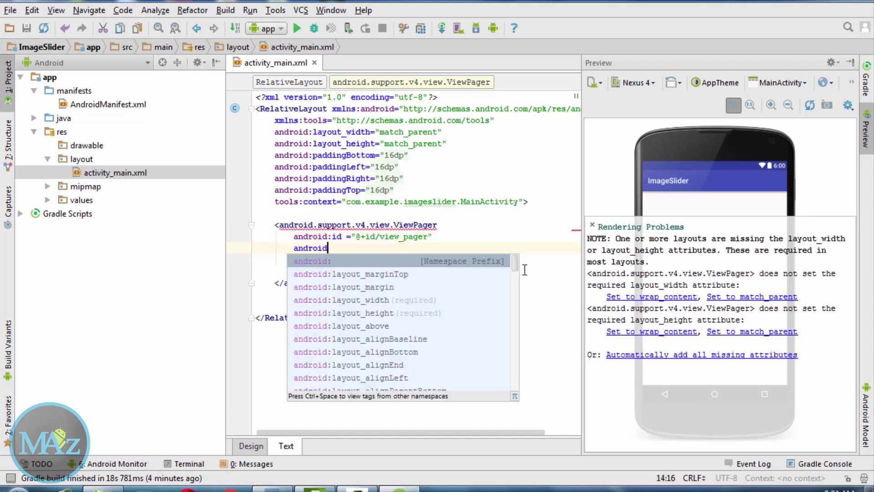
{"action": "type", "text": ":l"}
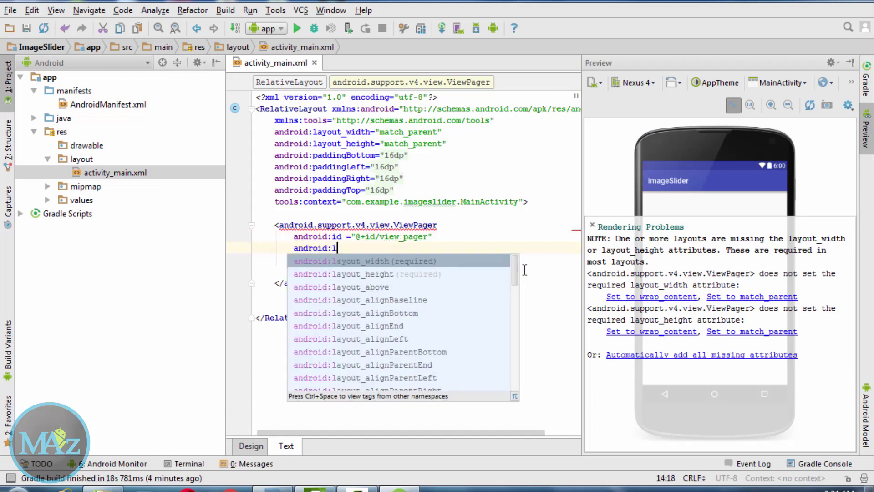
- Set the ViewPager's layout_height and layout_width to match_parent
{"action": "key", "text": "Down"}
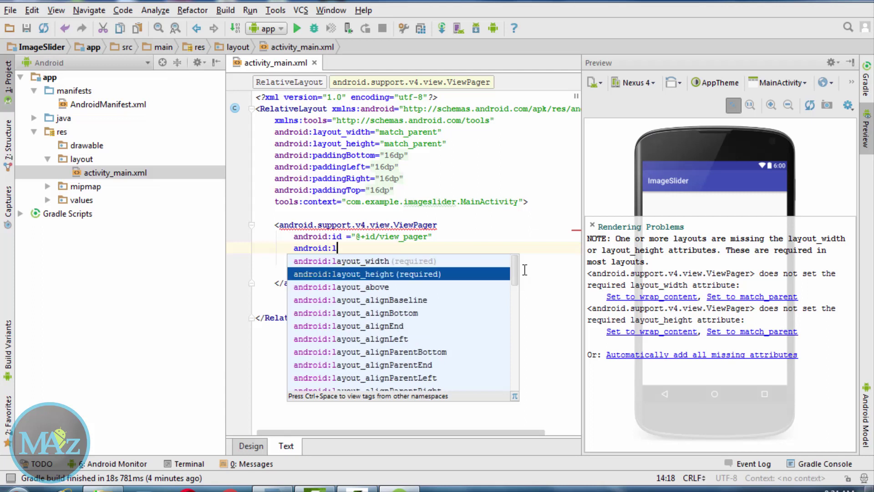
{"action": "key", "text": "Return"}
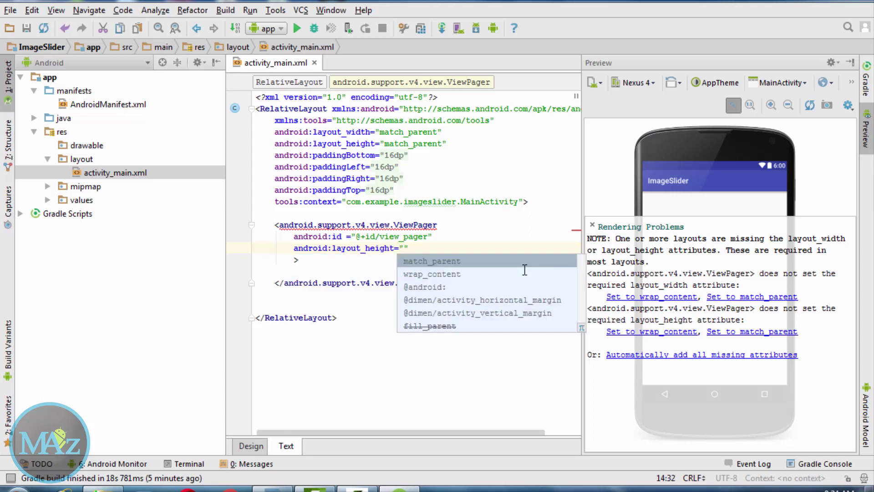
{"action": "key", "text": "Return"}
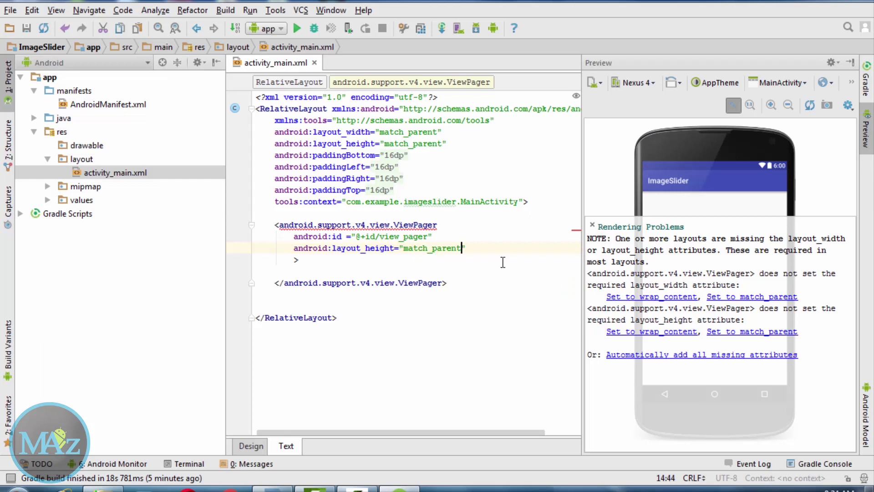
{"action": "key", "text": "End"}
{"action": "key", "text": "Return"}
{"action": "type", "text": "an"}
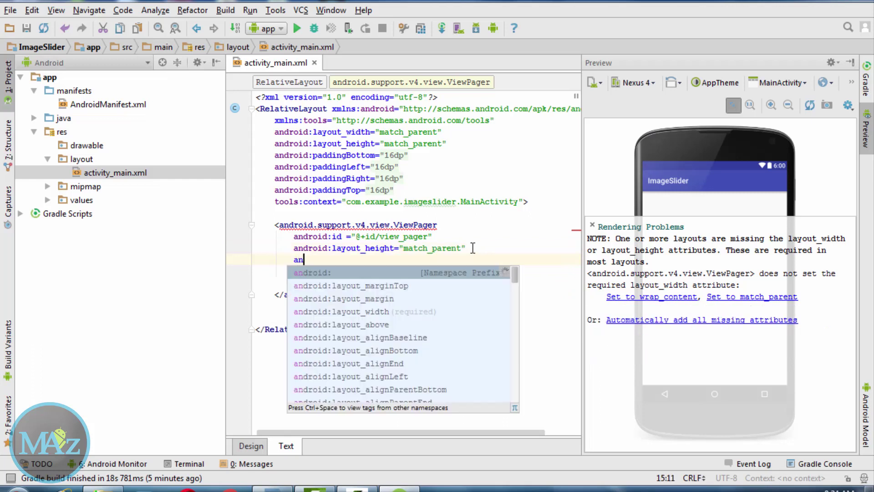
{"action": "type", "text": "droid:l"}
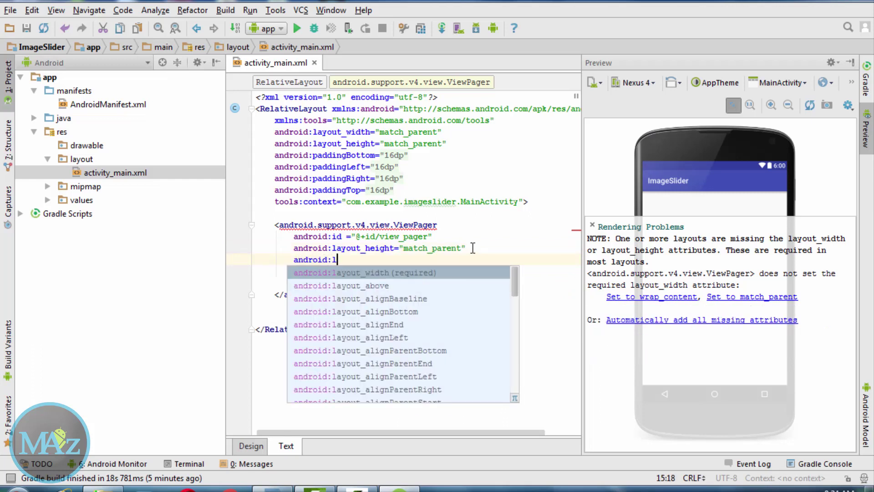
{"action": "type", "text": "a"}
{"action": "key", "text": "Return"}
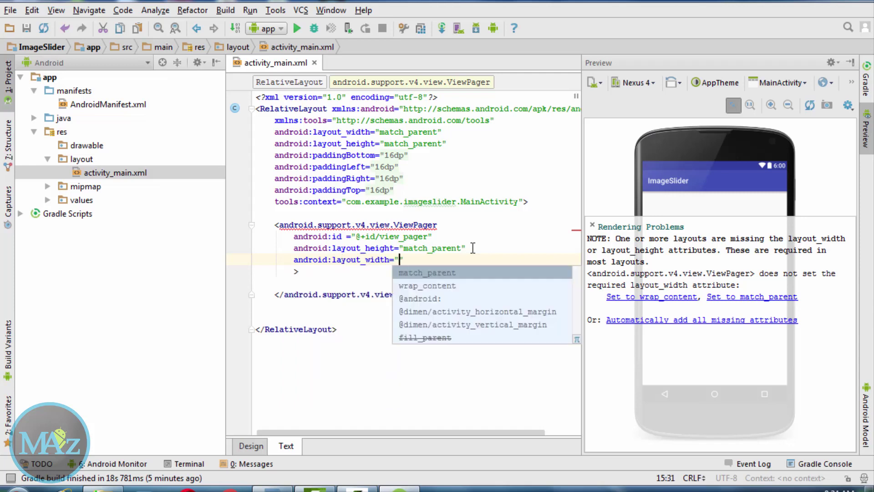
{"action": "key", "text": "Return"}
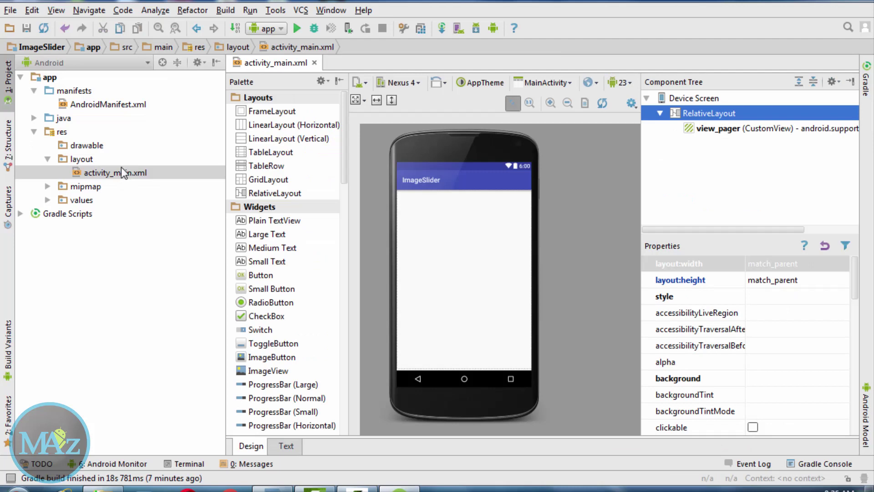
- Add a swipe.xml layout resource file with a vertical LinearLayout root
{"action": "right_click", "coordinate": [92, 172]}
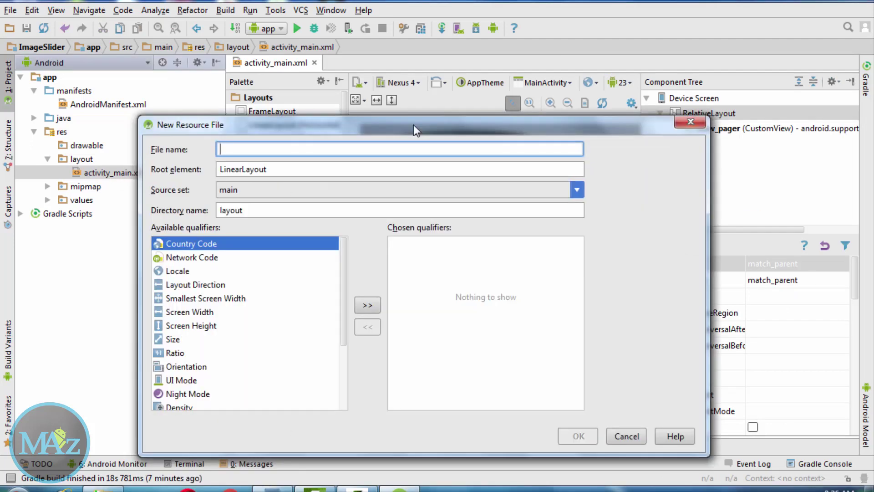
{"action": "type", "text": "sw"}
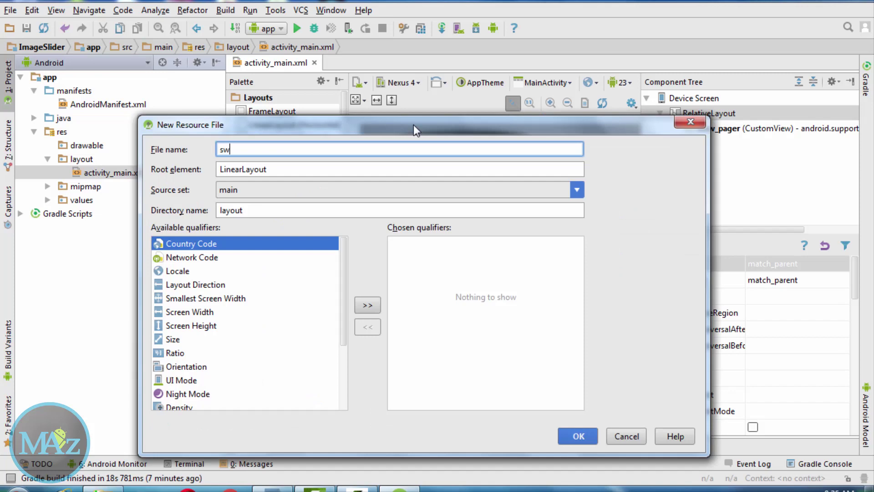
{"action": "type", "text": "ipe."}
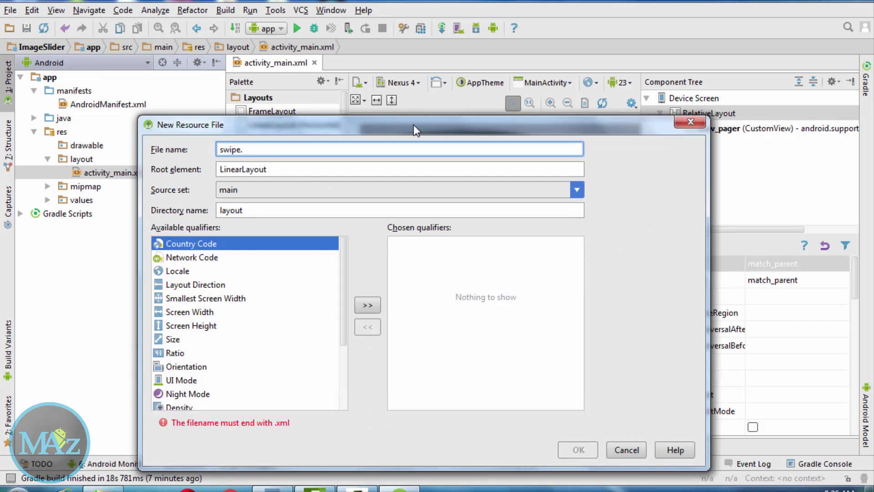
{"action": "type", "text": "xml"}
{"action": "key", "text": "Return"}
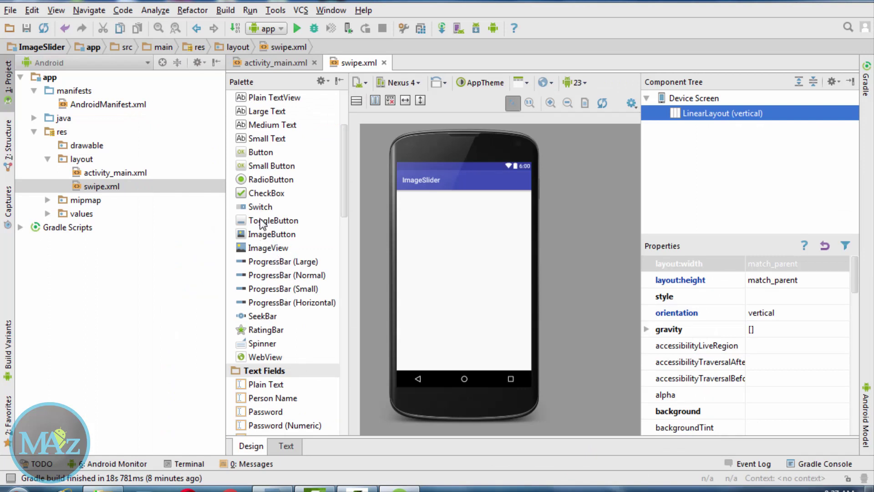
{"action": "scroll", "coordinate": [263, 239], "scroll_direction": "up", "scroll_amount": 3}
{"action": "scroll", "coordinate": [263, 245], "scroll_direction": "up", "scroll_amount": 2}
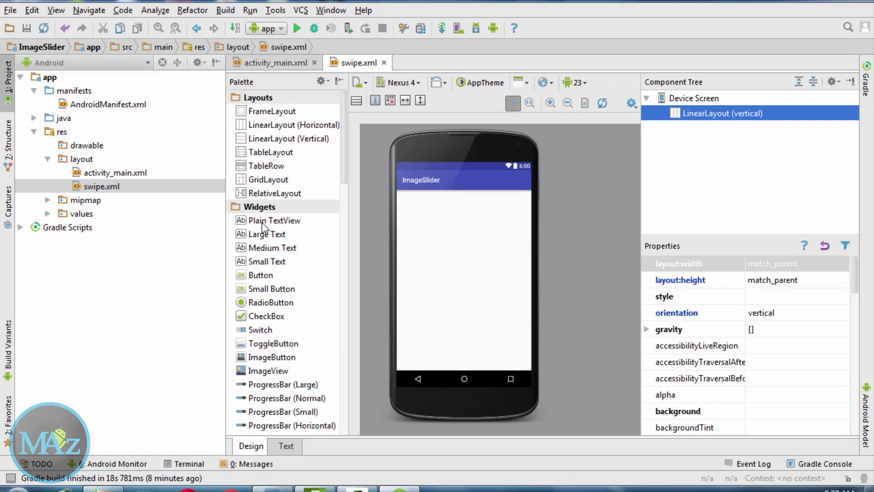
- Place a TextView and an ImageView on swipe.xml, then view its XML
{"action": "left_click_drag", "start_coordinate": [273, 220], "coordinate": [456, 226]}
{"action": "mouse_move", "coordinate": [263, 371]}
{"action": "left_mouse_down"}
{"action": "mouse_move", "coordinate": [478, 342]}
{"action": "mouse_move", "coordinate": [476, 349]}
{"action": "left_mouse_up"}
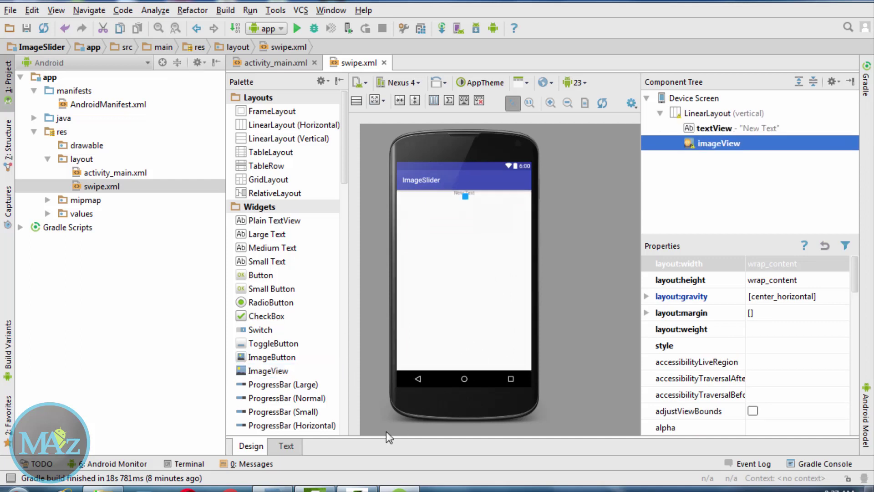
{"action": "left_click", "coordinate": [286, 445]}
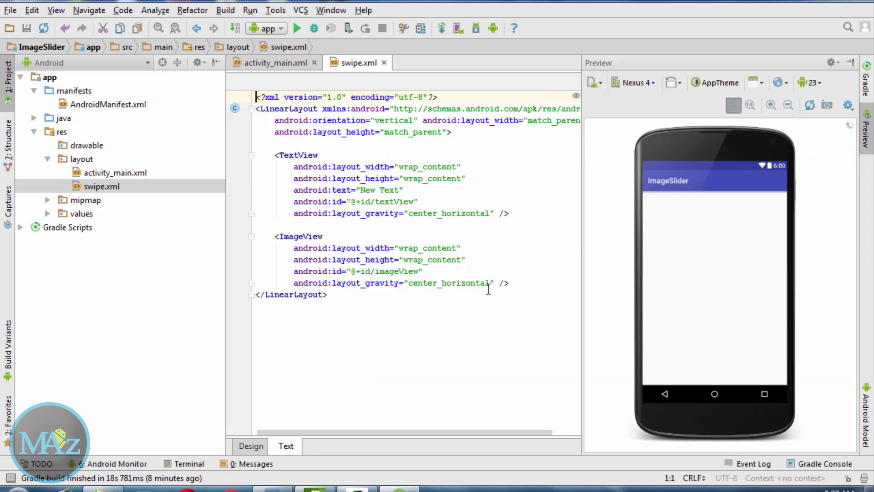
- Make the TextView width match_parent and remove its New Text placeholder
{"action": "left_click", "coordinate": [527, 282]}
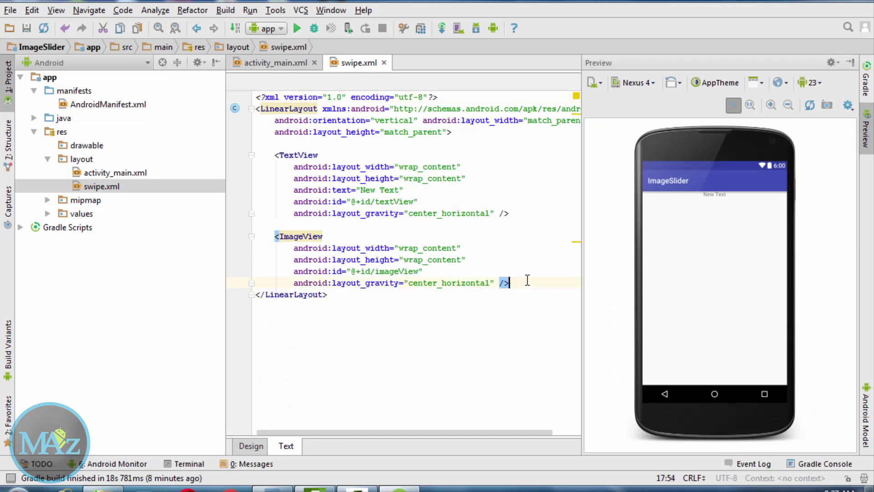
{"action": "key", "text": "Return"}
{"action": "key", "text": "Return"}
{"action": "double_click", "coordinate": [427, 168]}
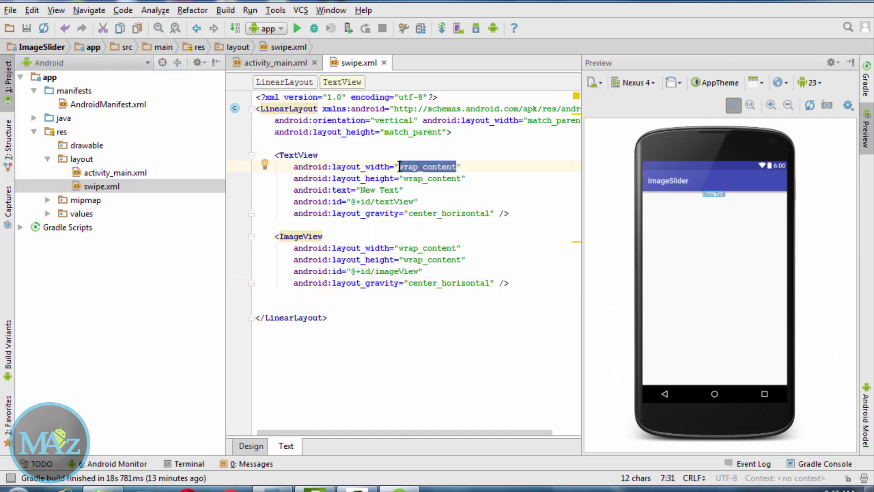
{"action": "type", "text": "fma"}
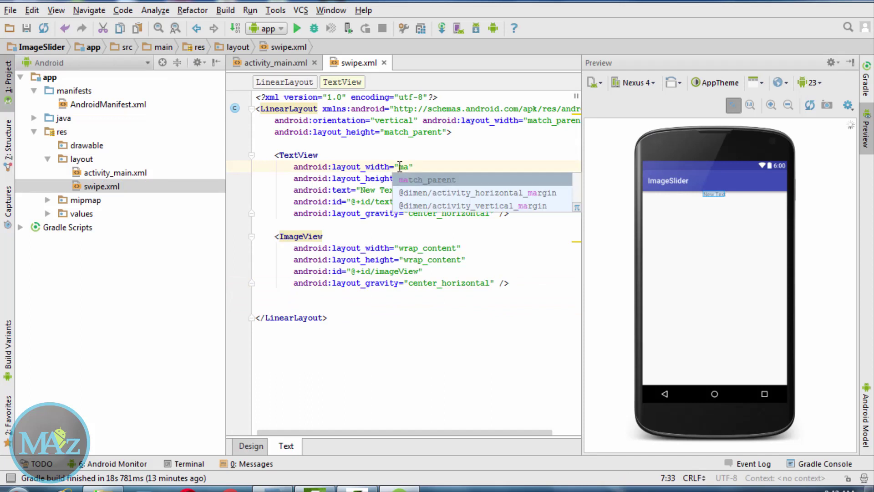
{"action": "key", "text": "Return"}
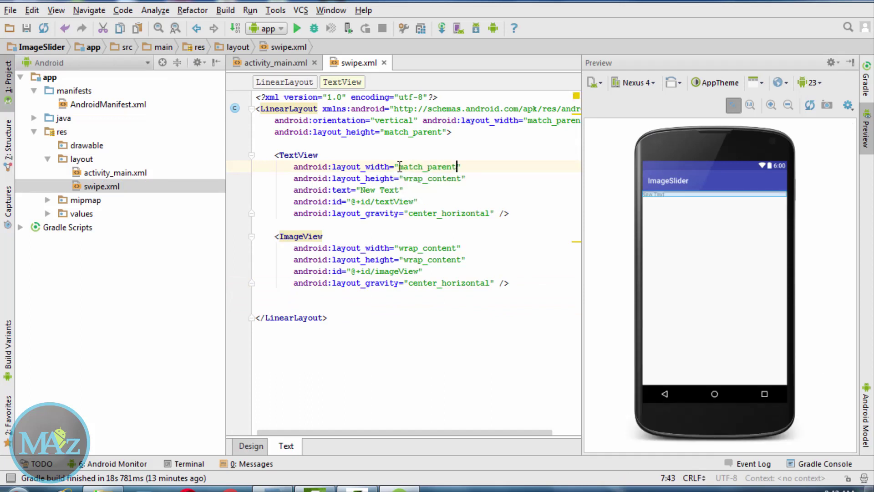
{"action": "left_click", "coordinate": [398, 190]}
{"action": "left_click_drag", "start_coordinate": [399, 191], "coordinate": [360, 190]}
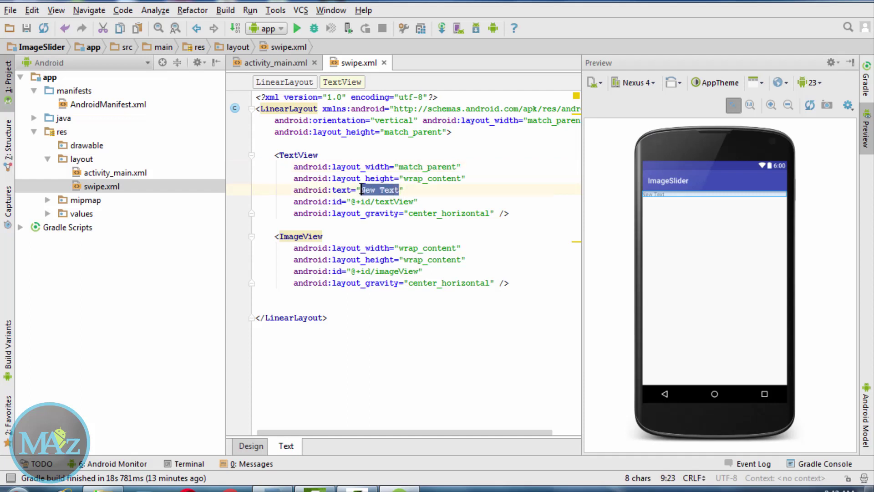
{"action": "key", "text": "BackSpace"}
{"action": "type", "text": "Hell"}
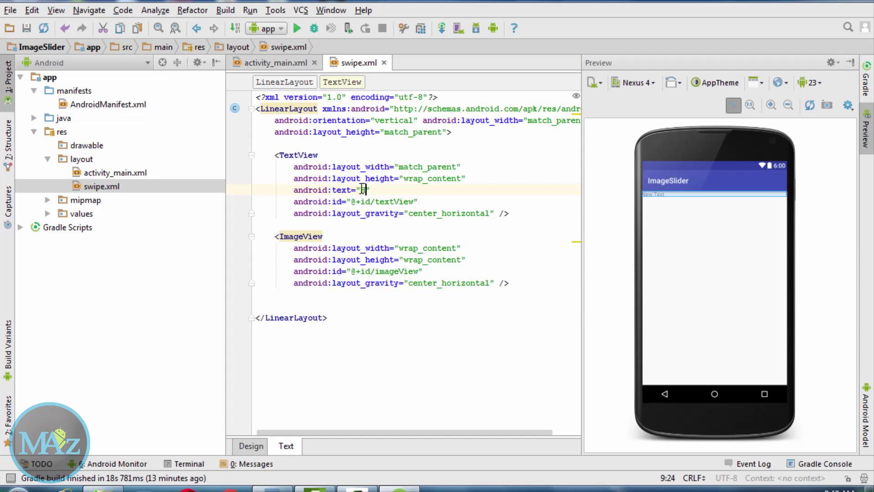
{"action": "type", "text": "o wo"}
{"action": "type", "text": "rld"}
- Replace the TextView's layout_gravity with gravity set to center
{"action": "left_click", "coordinate": [494, 213]}
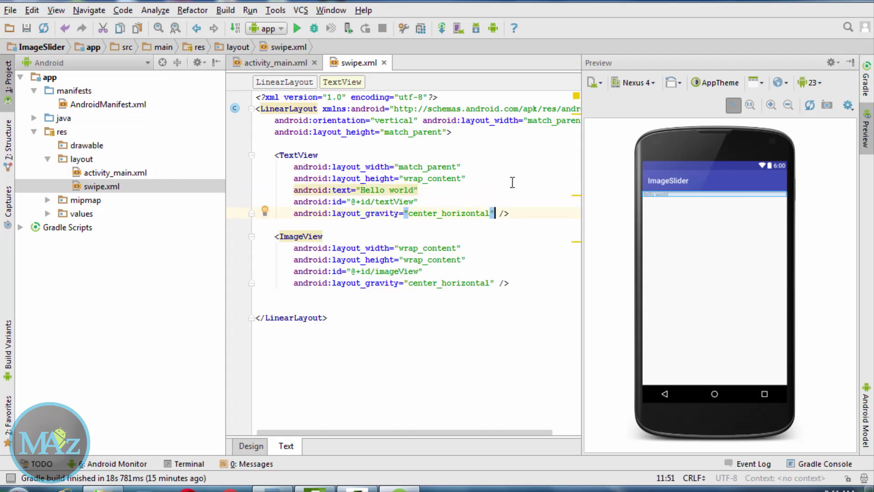
{"action": "key", "text": "BackSpace"}
{"action": "key", "text": "BackSpace"}
{"action": "key", "text": "BackSpace"}
{"action": "key", "text": "BackSpace"}
{"action": "key", "text": "BackSpace"}
{"action": "key", "text": "BackSpace"}
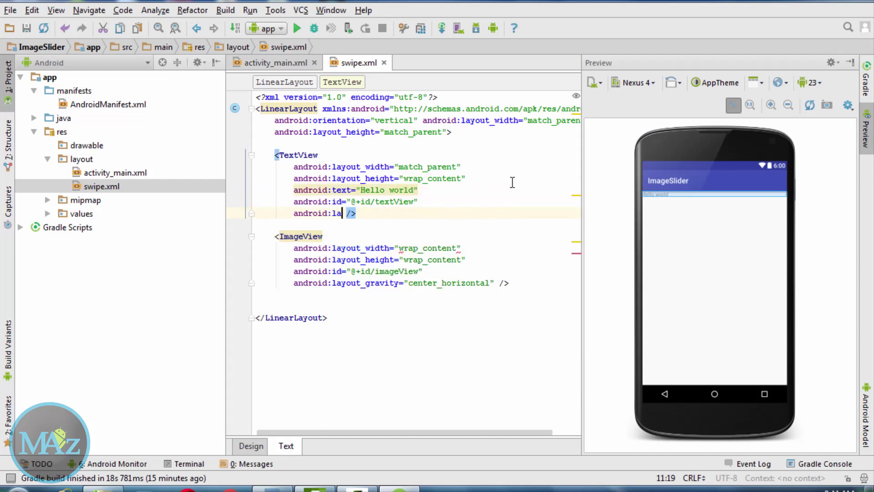
{"action": "key", "text": "BackSpace"}
{"action": "key", "text": "BackSpace"}
{"action": "type", "text": "g"}
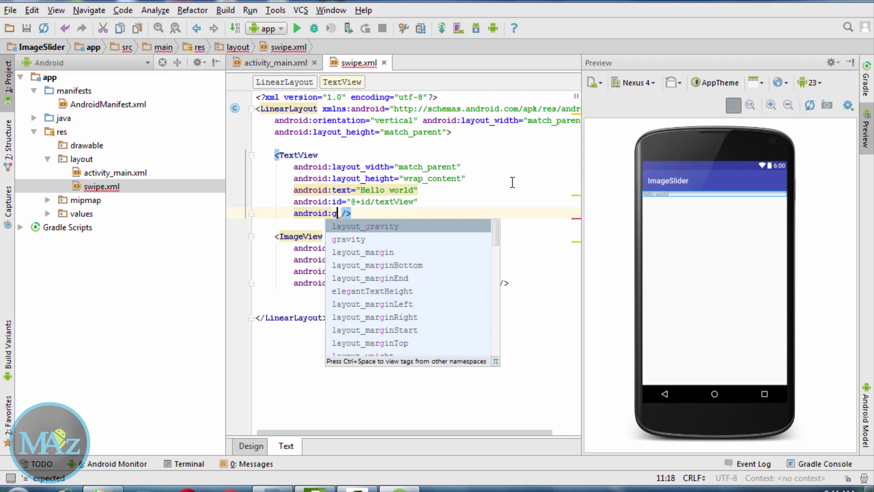
{"action": "key", "text": "Down"}
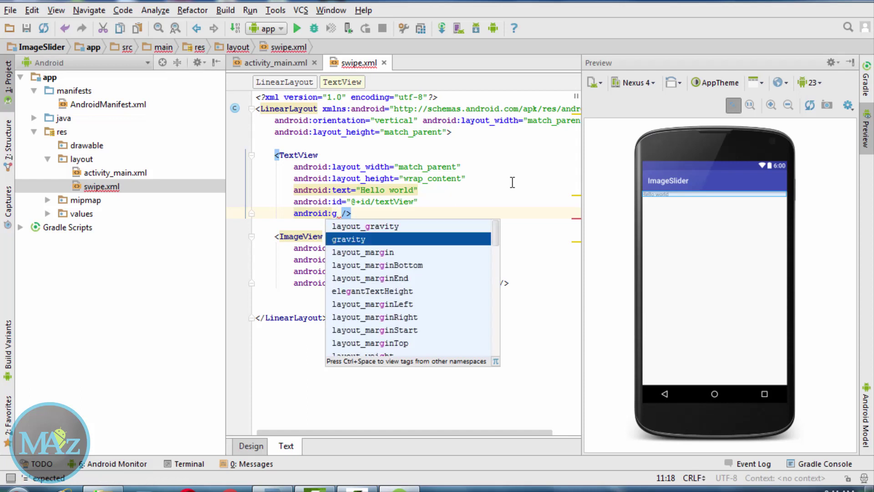
{"action": "key", "text": "Return"}
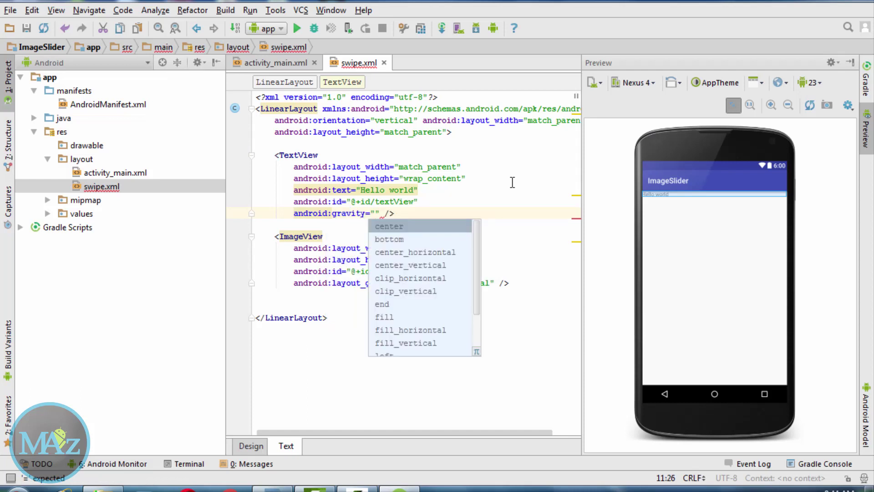
{"action": "key", "text": "Return"}
{"action": "key", "text": "ctrl+z"}
{"action": "type", "text": "roid"}
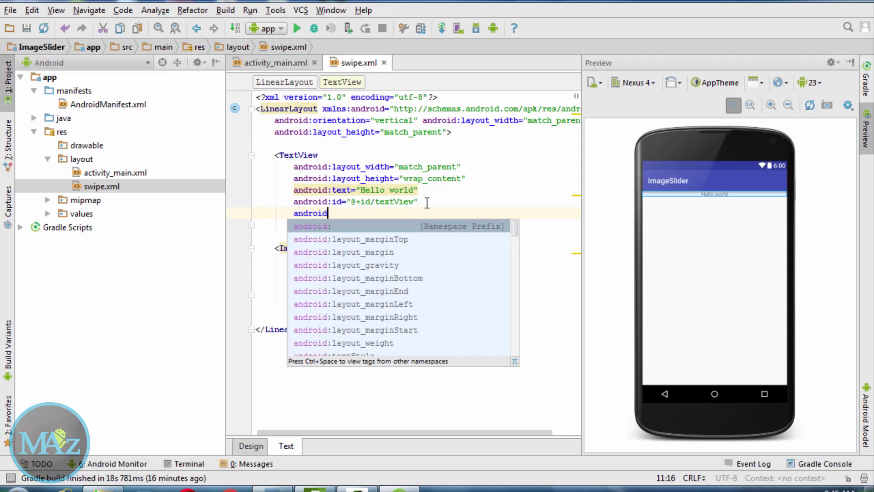
{"action": "type", "text": ":te"}
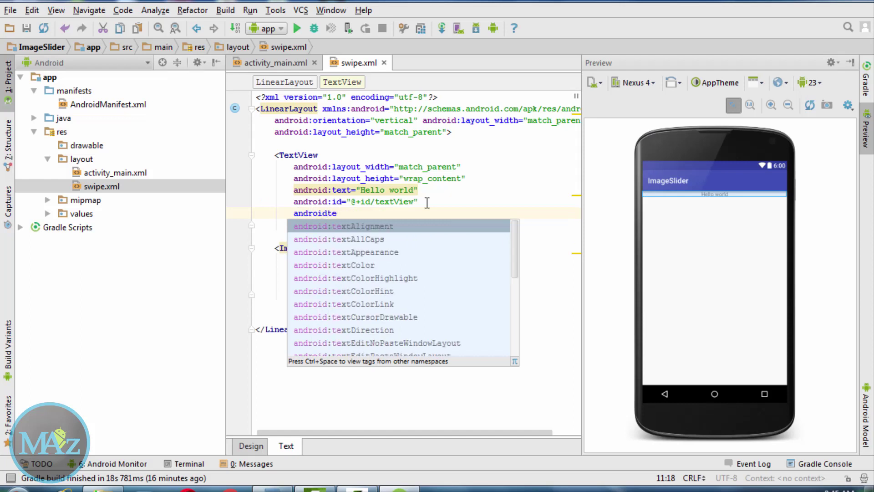
{"action": "type", "text": "xt"}
- Give the TextView a 25dp text size and bold text style
{"action": "key", "text": "Return"}
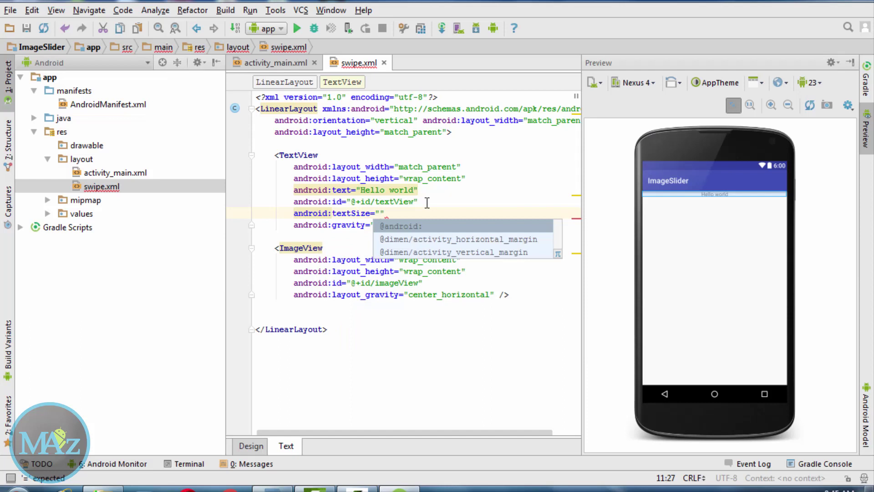
{"action": "type", "text": "25"}
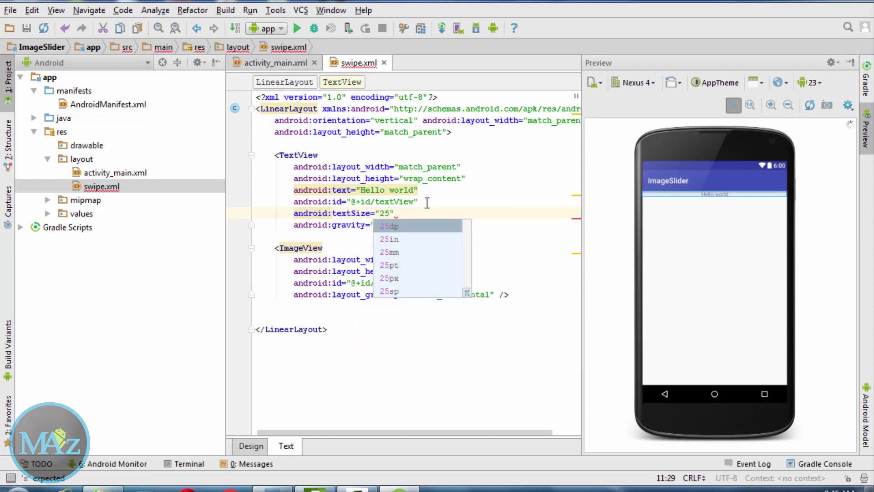
{"action": "type", "text": "dp"}
{"action": "key", "text": "Return"}
{"action": "type", "text": "android"}
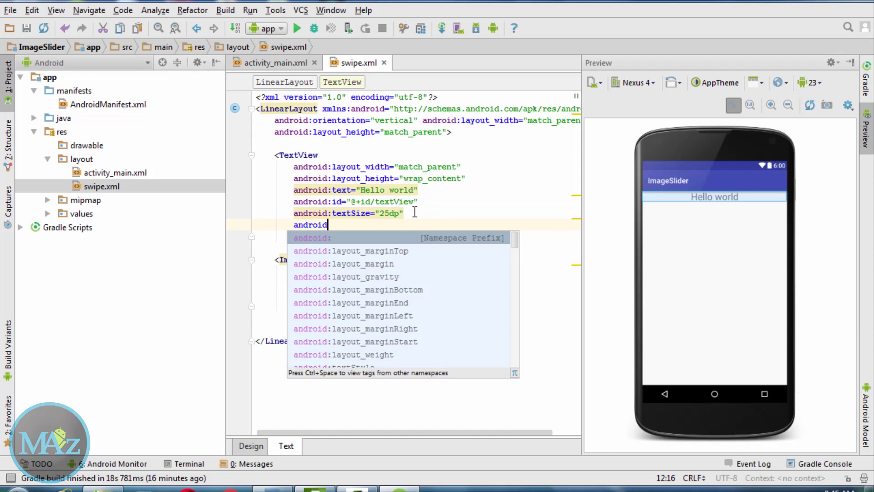
{"action": "type", "text": ":te"}
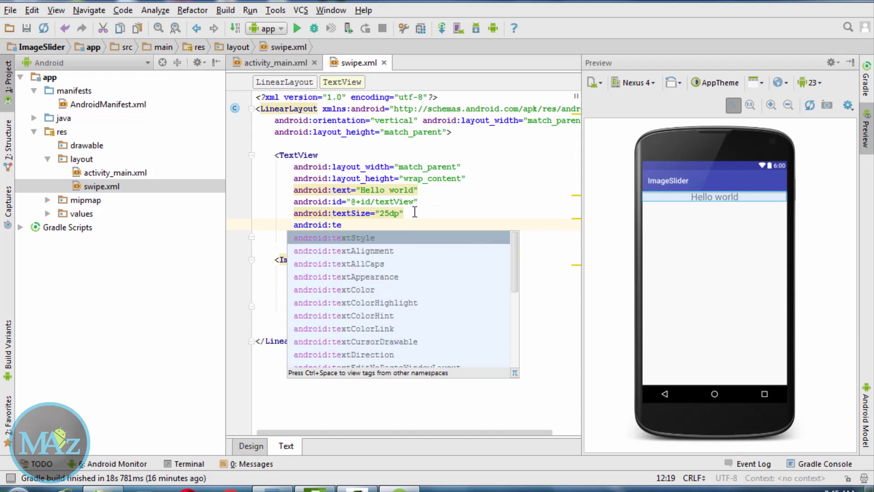
{"action": "key", "text": "Return"}
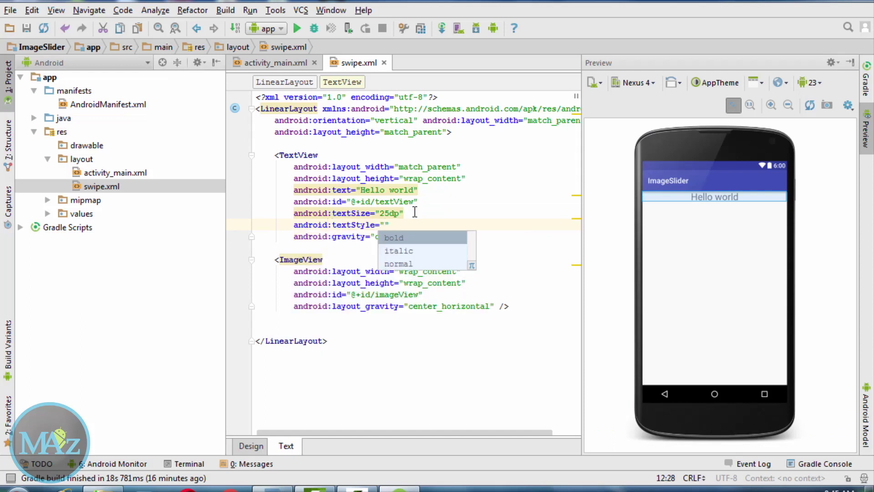
{"action": "key", "text": "Return"}
{"action": "key", "text": "Right"}
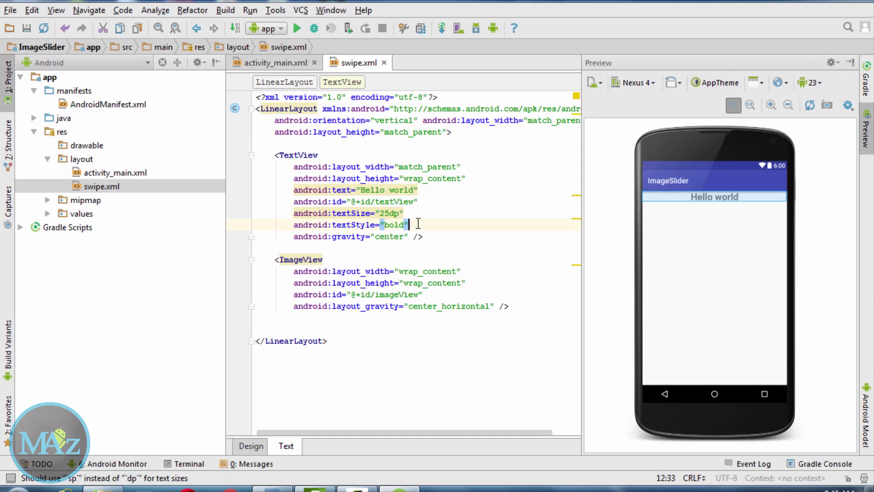
{"action": "key", "text": "Return"}
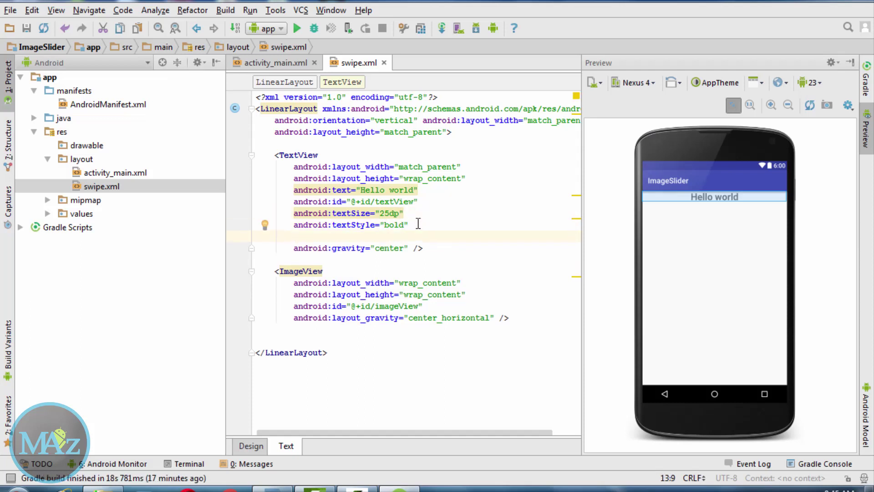
{"action": "type", "text": "and"}
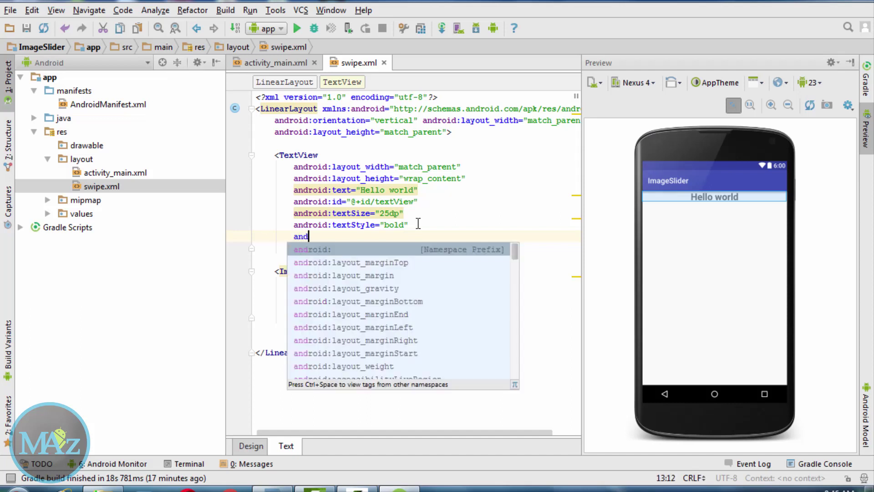
{"action": "type", "text": "roid:la"}
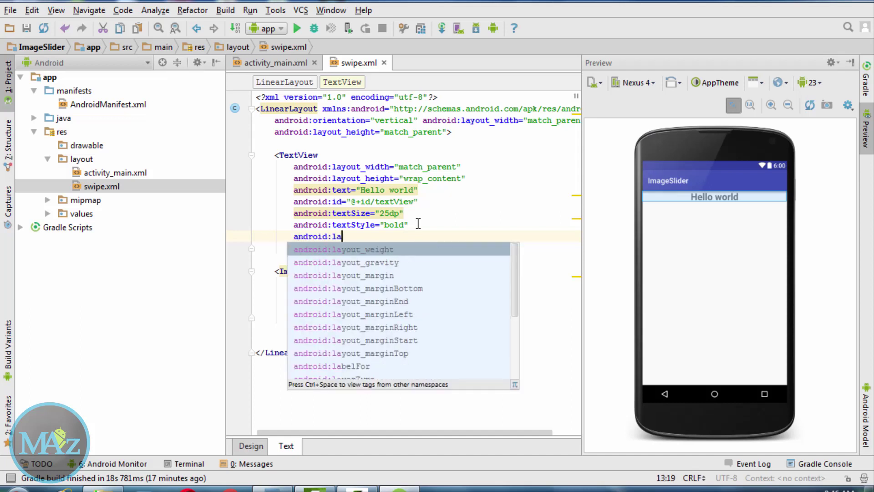
{"action": "type", "text": "y"}
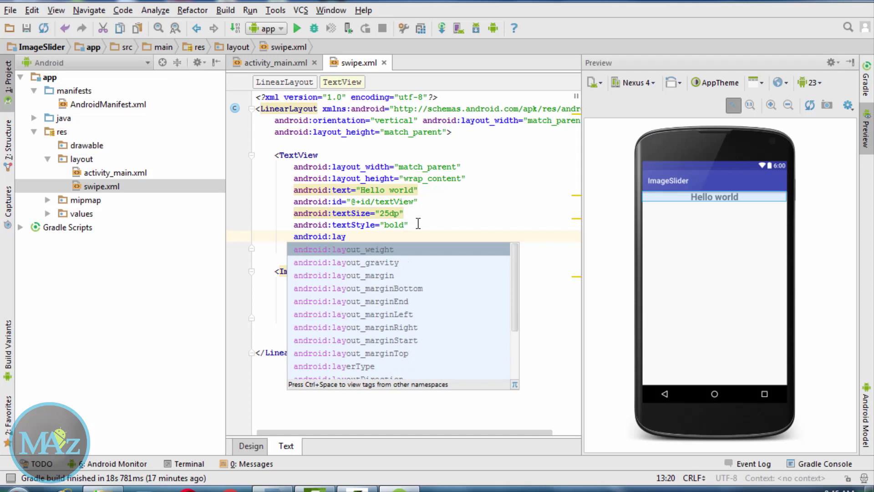
- Add a 30dp layout_marginTop to the TextView
{"action": "key", "text": "Down"}
{"action": "key", "text": "Down"}
{"action": "key", "text": "Down"}
{"action": "key", "text": "Return"}
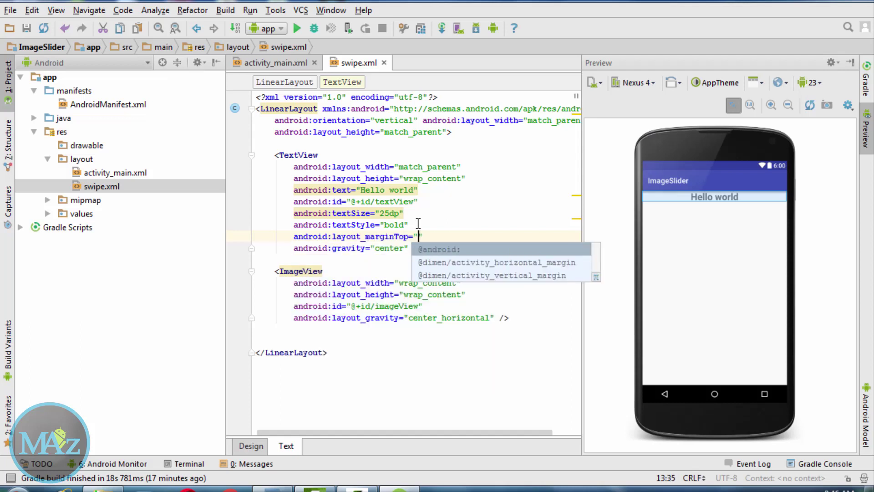
{"action": "type", "text": "30dp"}
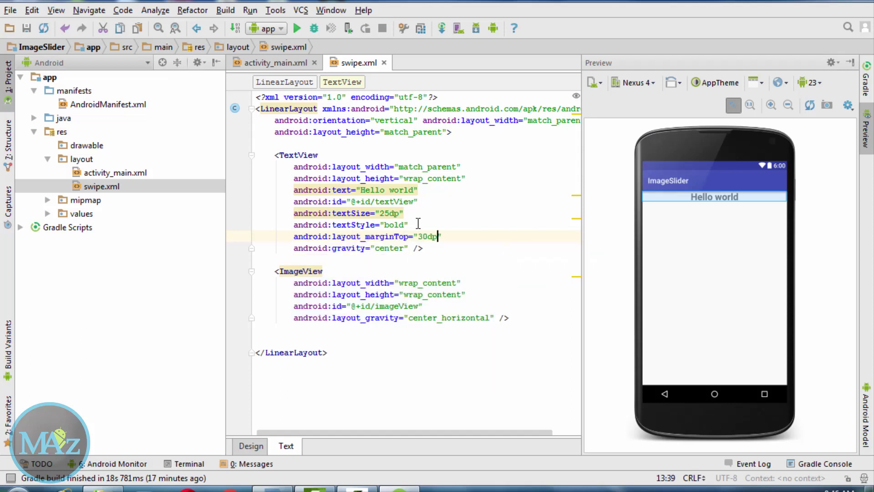
{"action": "key", "text": "End"}
{"action": "key", "text": "Return"}
{"action": "type", "text": "android"}
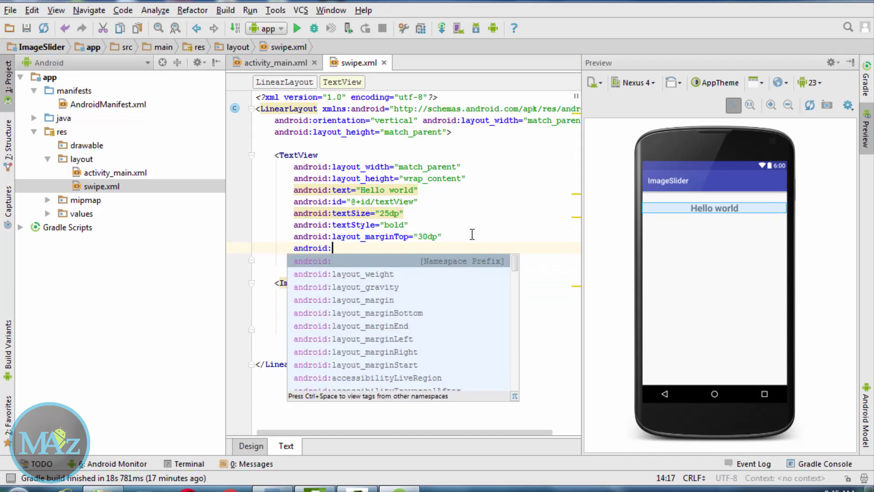
{"action": "key", "text": "ctrl+z"}
{"action": "type", "text": "gravity=\"center\" />"}
- Change the ImageView's layout_width from wrap_content to match_parent
{"action": "left_click", "coordinate": [358, 271]}
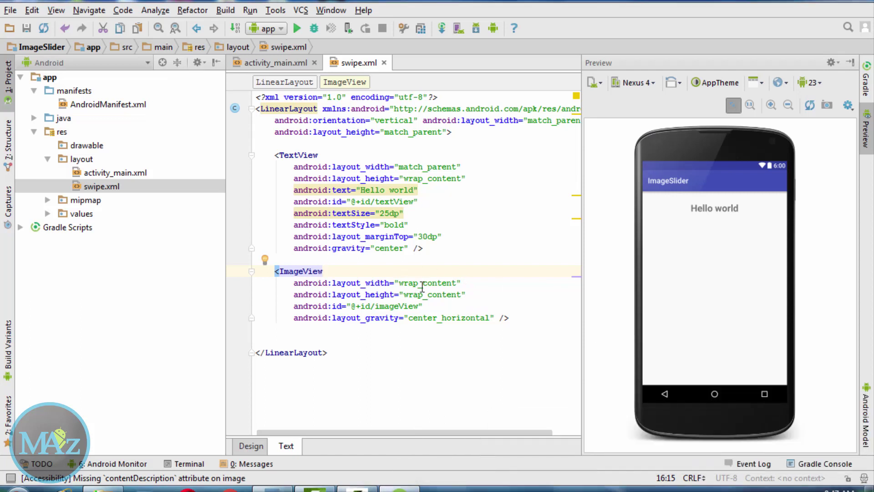
{"action": "left_click_drag", "start_coordinate": [458, 284], "coordinate": [400, 283]}
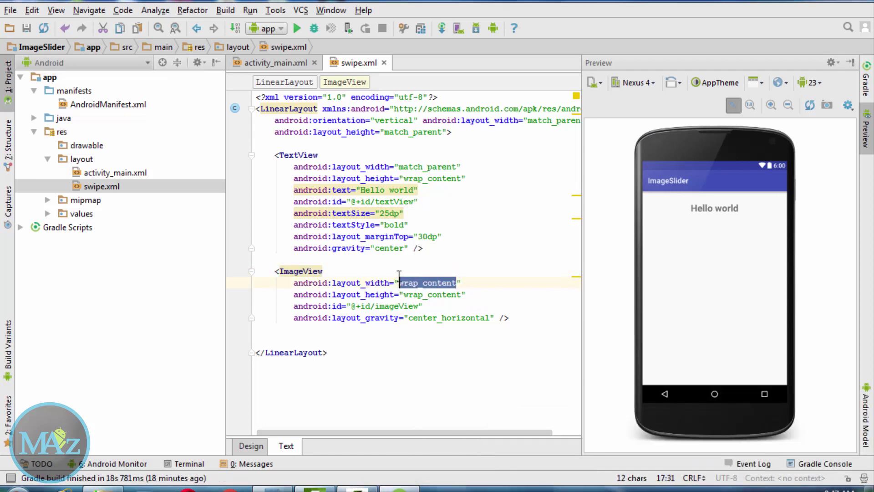
{"action": "type", "text": "ma"}
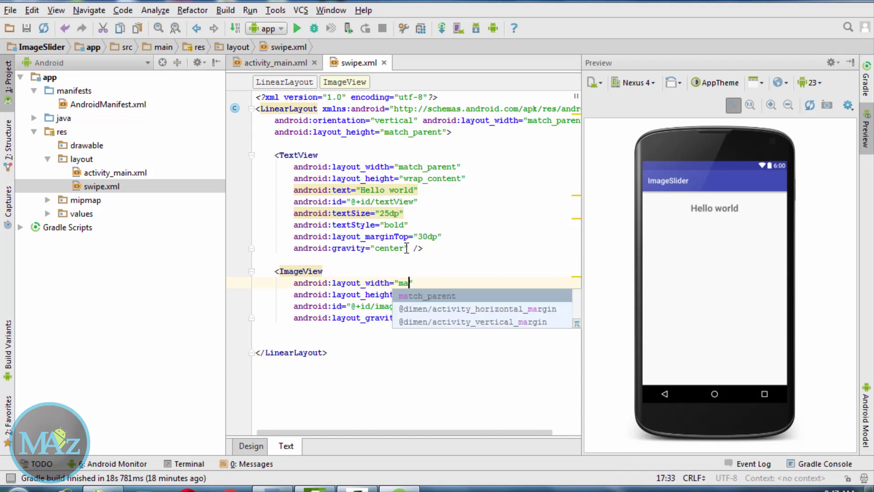
{"action": "key", "text": "Return"}
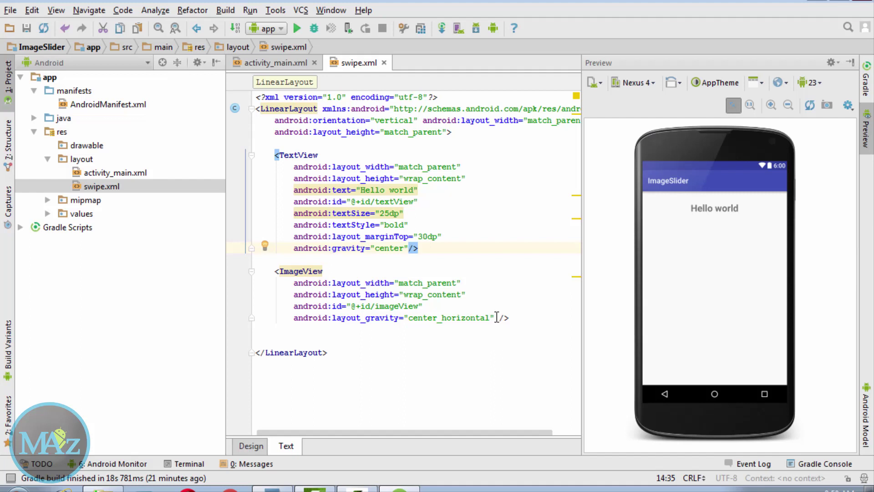
- Replace the ImageView's center_horizontal layout_gravity with a 20dp layout_marginTop
{"action": "mouse_move", "coordinate": [495, 318]}
{"action": "left_mouse_down"}
{"action": "mouse_move", "coordinate": [314, 318]}
{"action": "mouse_move", "coordinate": [333, 318]}
{"action": "left_mouse_up"}
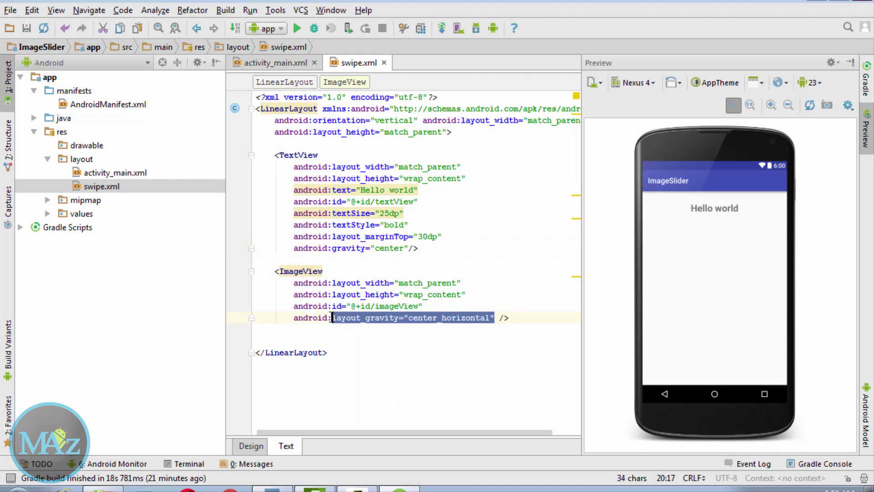
{"action": "key", "text": "BackSpace"}
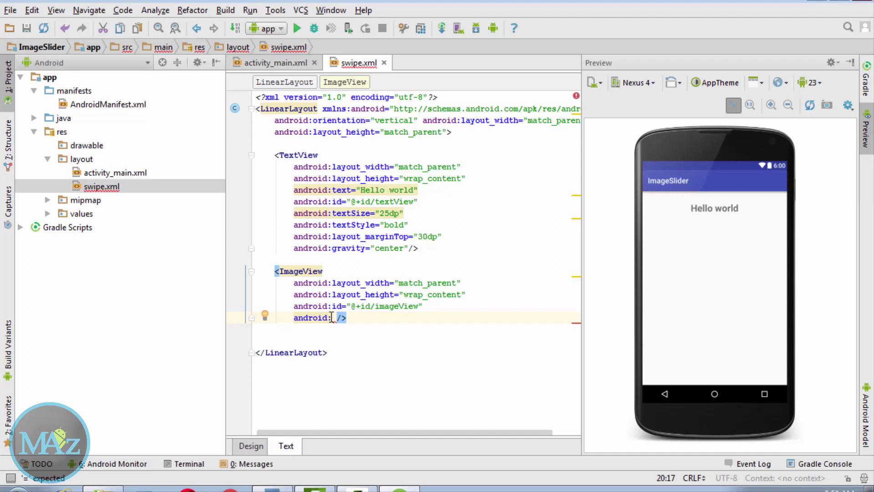
{"action": "type", "text": "la"}
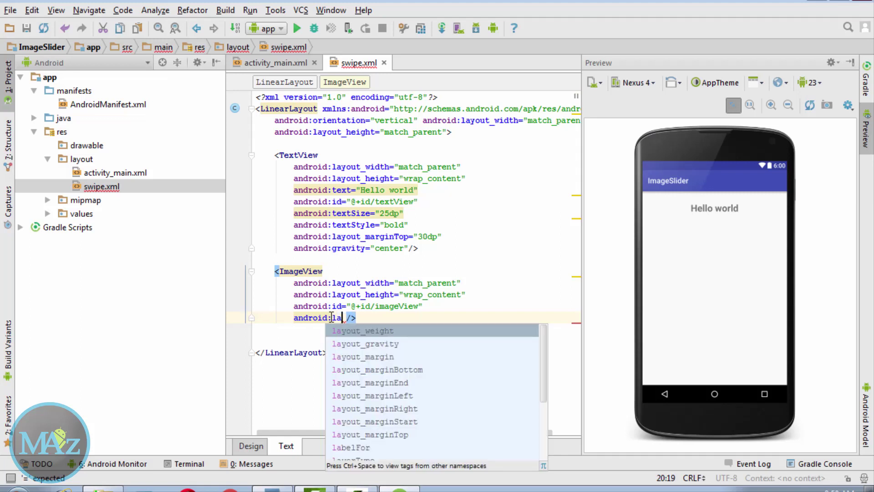
{"action": "type", "text": "yout_"}
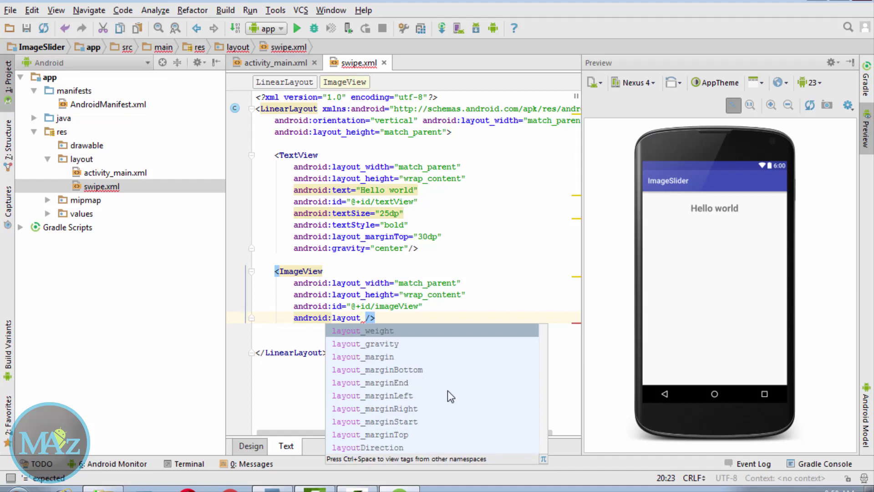
{"action": "key", "text": "Up"}
{"action": "key", "text": "Up"}
{"action": "key", "text": "Return"}
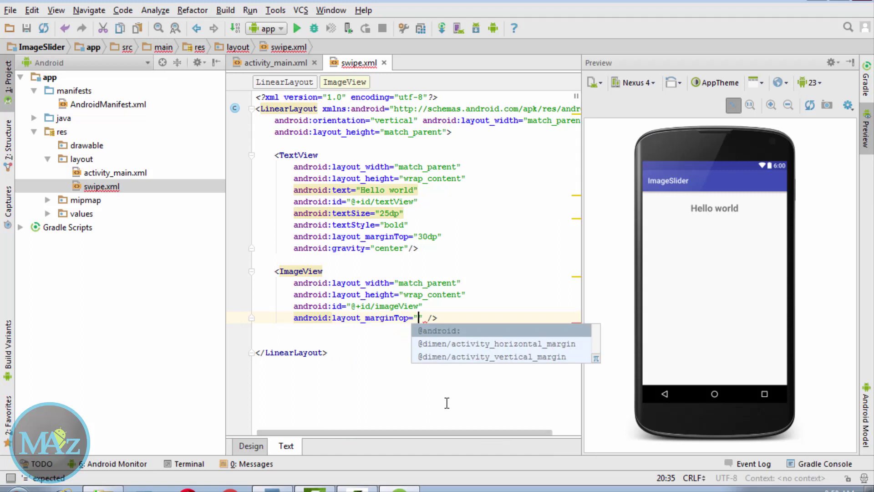
{"action": "type", "text": "2"}
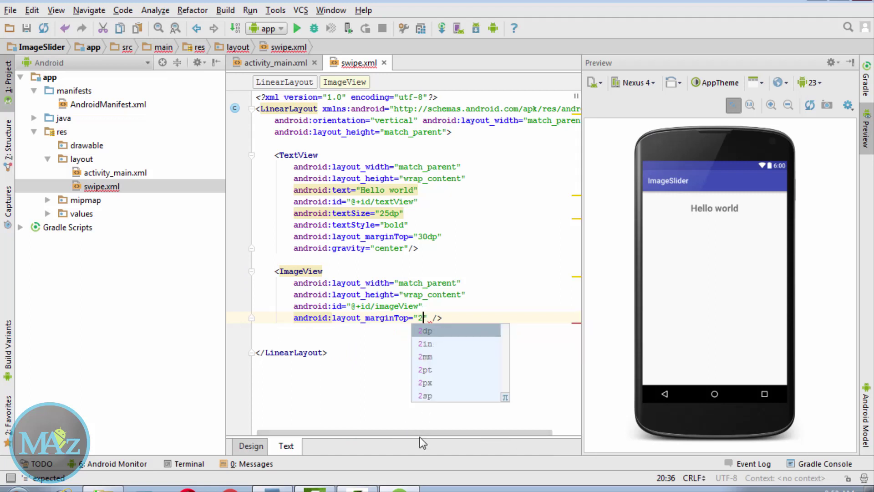
{"action": "type", "text": "0"}
{"action": "key", "text": "Return"}
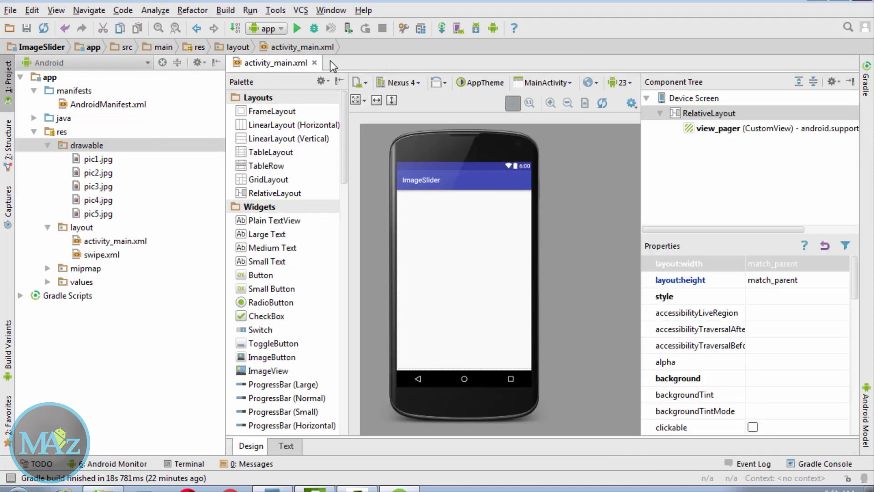
- Close activity_main.xml and add a CustomAdapter Java class to com.example.imageslider
{"action": "left_click", "coordinate": [314, 62]}
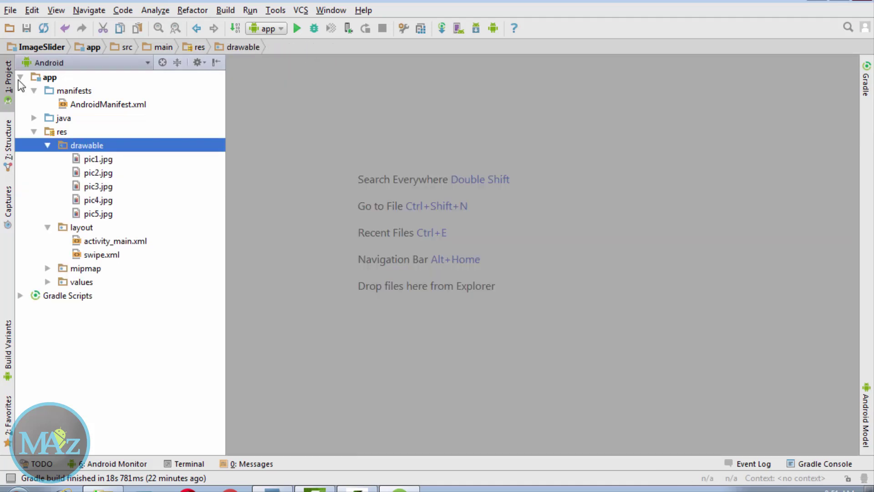
{"action": "left_click", "coordinate": [33, 118]}
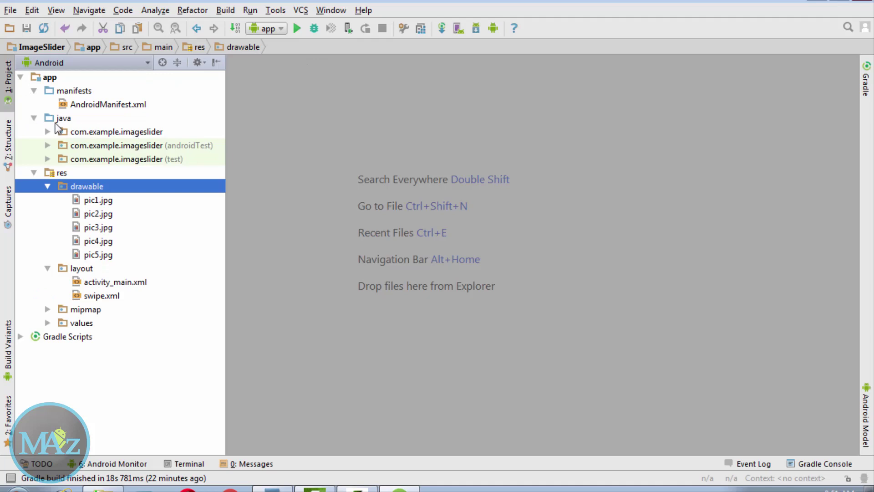
{"action": "left_click", "coordinate": [47, 131]}
{"action": "left_click", "coordinate": [121, 145]}
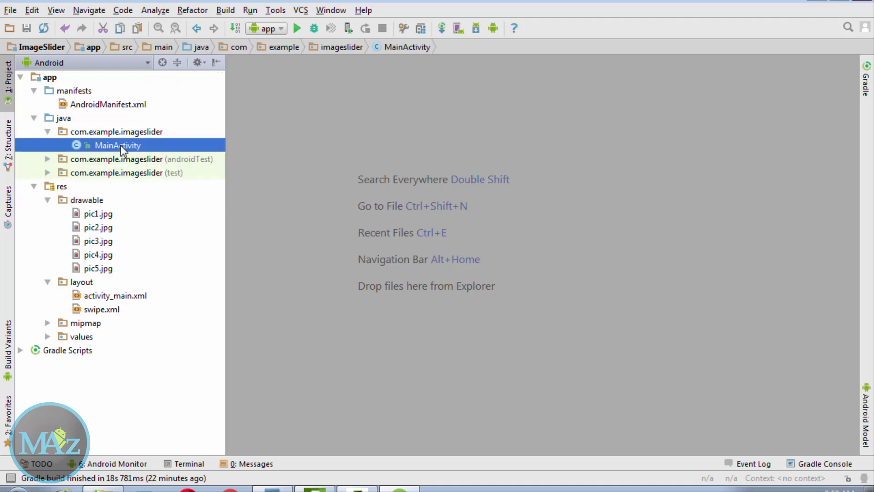
{"action": "right_click", "coordinate": [121, 146]}
{"action": "mouse_move", "coordinate": [202, 127]}
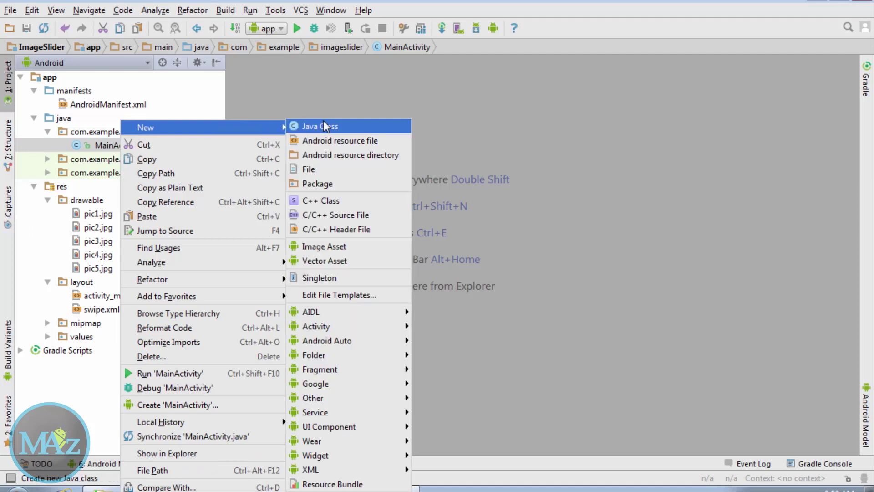
{"action": "left_click", "coordinate": [326, 126]}
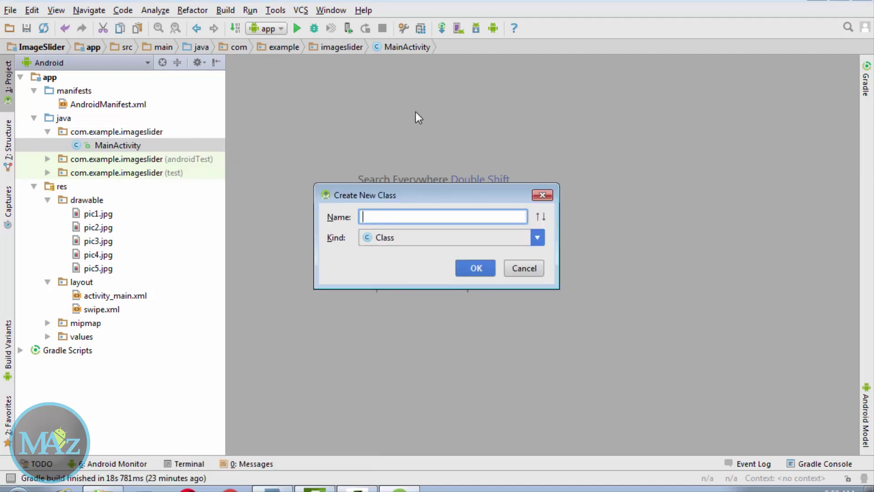
{"action": "type", "text": "C"}
{"action": "type", "text": "ustom"}
{"action": "type", "text": "Adapte"}
{"action": "type", "text": "r"}
{"action": "key", "text": "Return"}
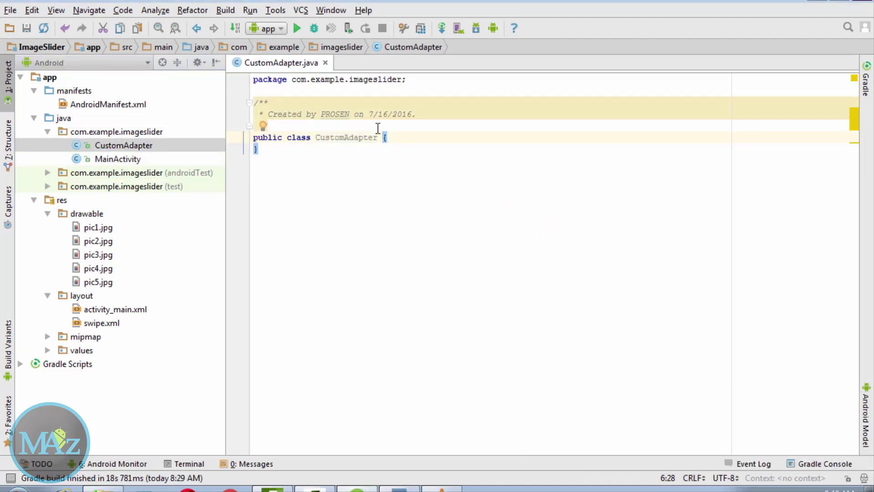
{"action": "type", "text": "extend"}
{"action": "type", "text": "s "}
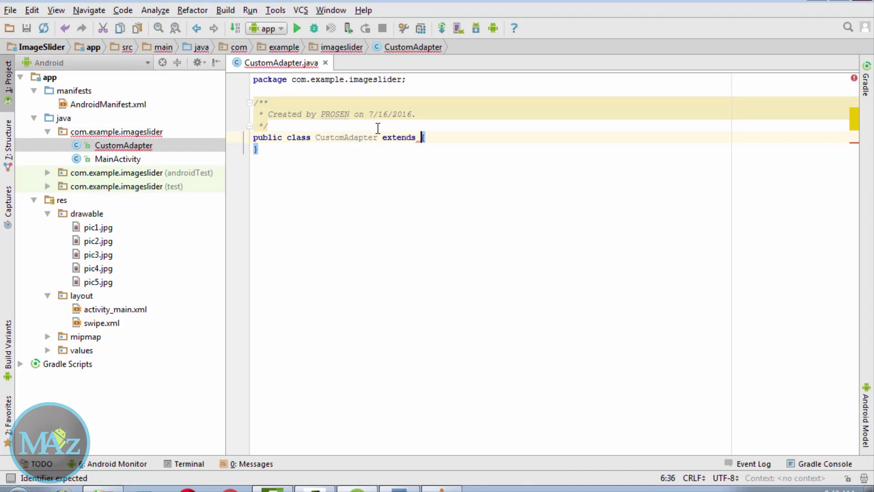
{"action": "type", "text": "Pa"}
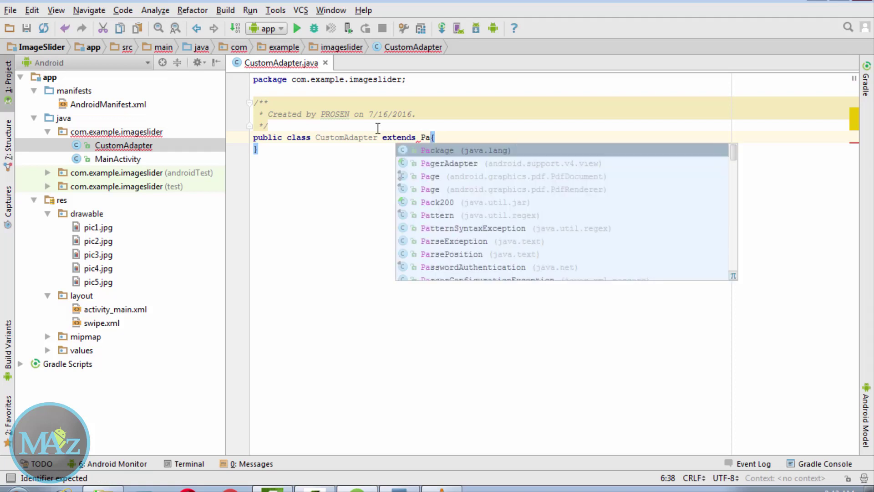
- Make CustomAdapter extend PagerAdapter and generate getCount and isViewFromObject stubs
{"action": "key", "text": "Down"}
{"action": "key", "text": "Return"}
{"action": "key", "text": "alt+Return"}
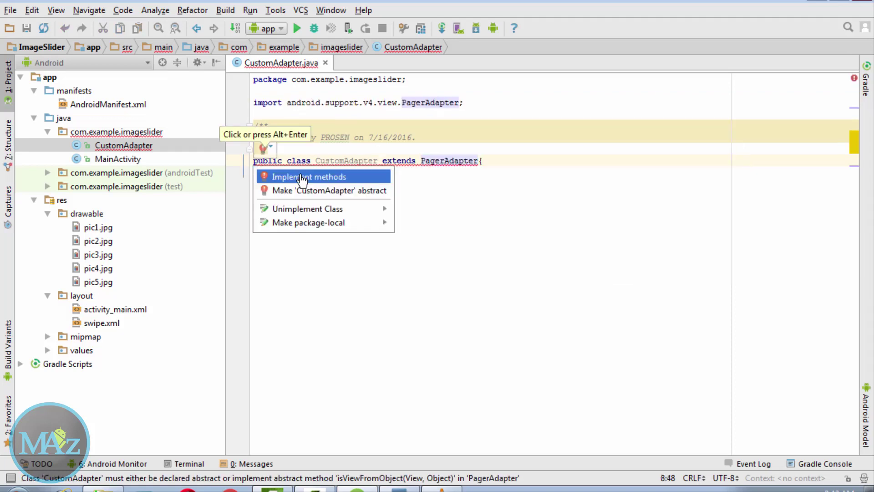
{"action": "key", "text": "Return"}
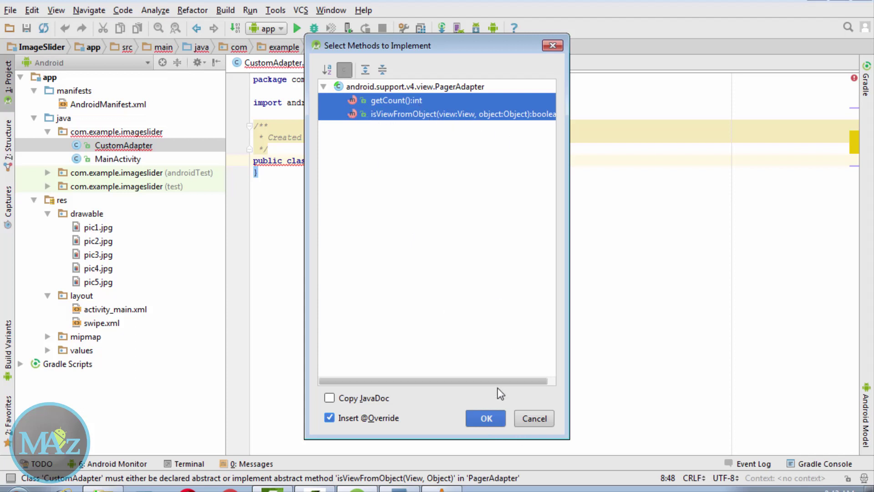
{"action": "left_click", "coordinate": [486, 418]}
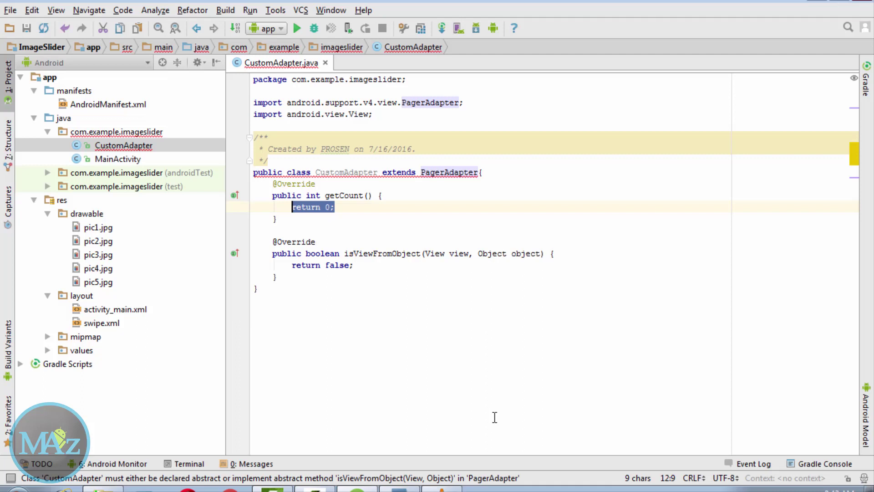
- Override instantiateItem in CustomAdapter below isViewFromObject, calling the superclass version
{"action": "left_click", "coordinate": [296, 281]}
{"action": "key", "text": "Return"}
{"action": "key", "text": "Return"}
{"action": "key", "text": "Return"}
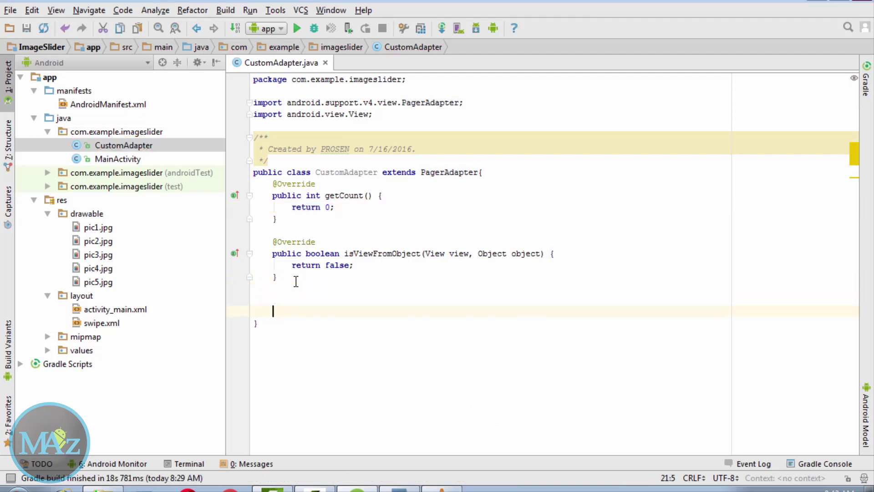
{"action": "key", "text": "Return"}
{"action": "key", "text": "Return"}
{"action": "key", "text": "Return"}
{"action": "key", "text": "Up"}
{"action": "key", "text": "Up"}
{"action": "key", "text": "Up"}
{"action": "key", "text": "ctrl+o"}
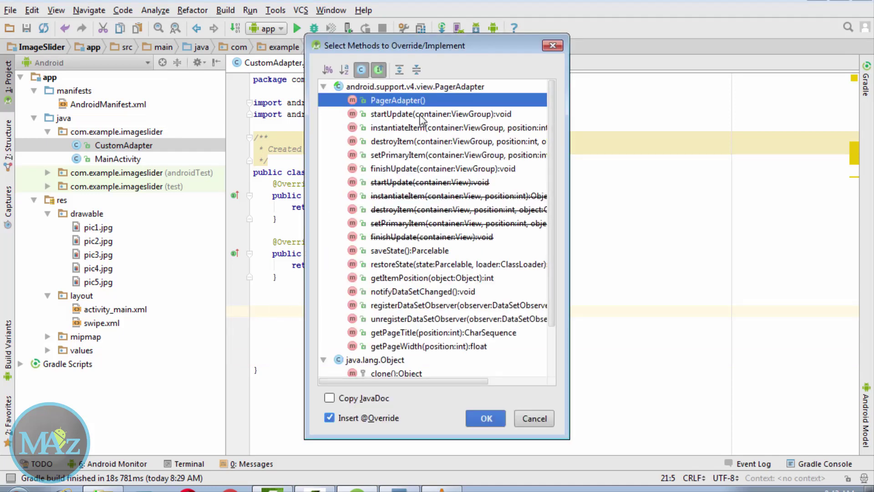
{"action": "left_click", "coordinate": [406, 129]}
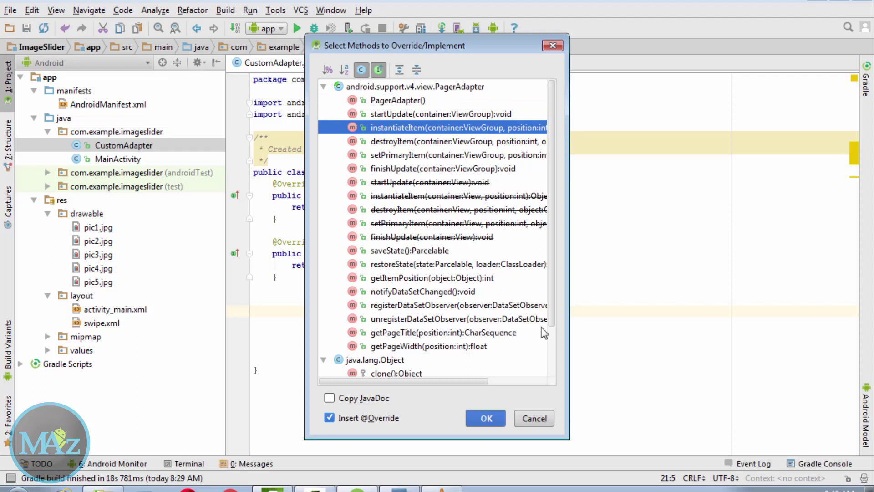
{"action": "left_click", "coordinate": [486, 418]}
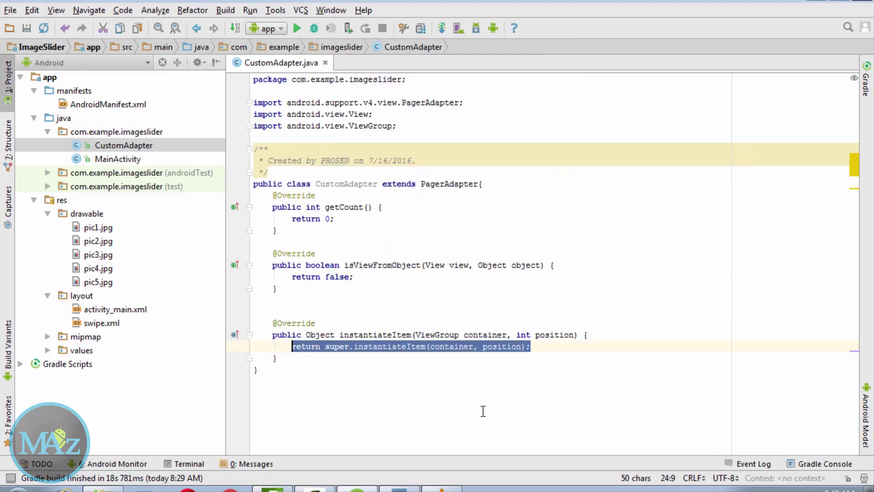
- Add a destroyItem override after instantiateItem that calls the superclass implementation
{"action": "left_click", "coordinate": [294, 360]}
{"action": "key", "text": "Return"}
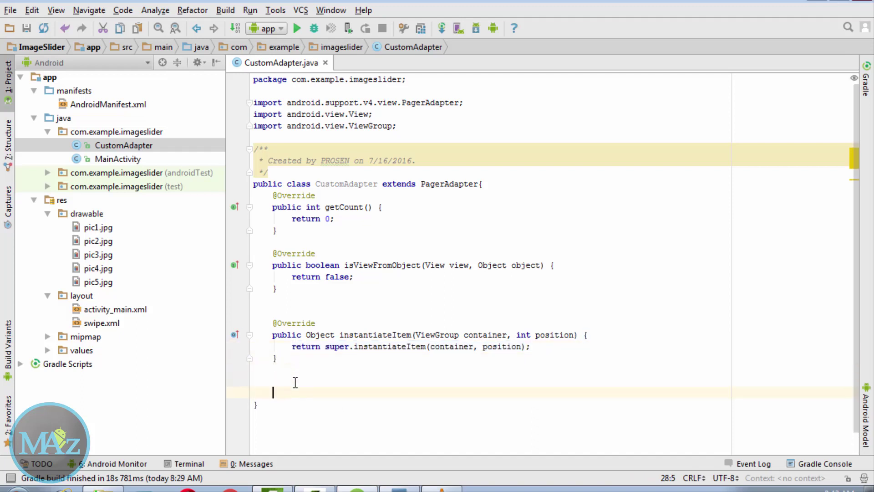
{"action": "key", "text": "Return"}
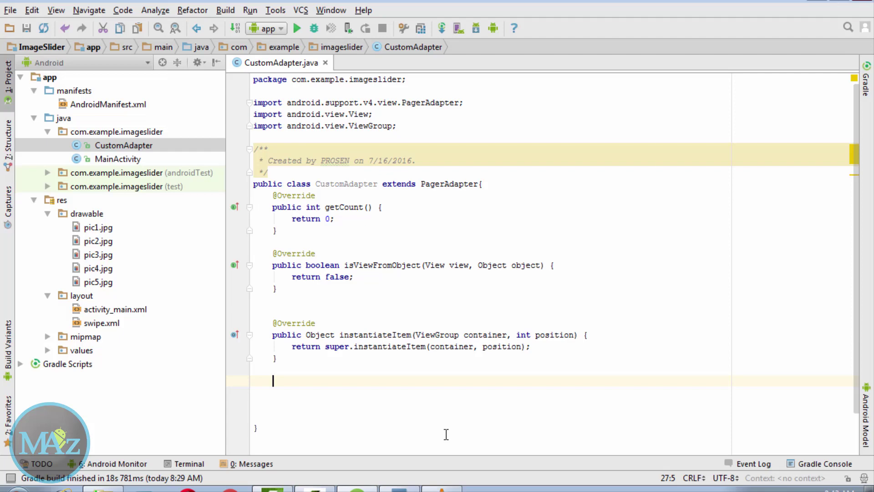
{"action": "key", "text": "ctrl+o"}
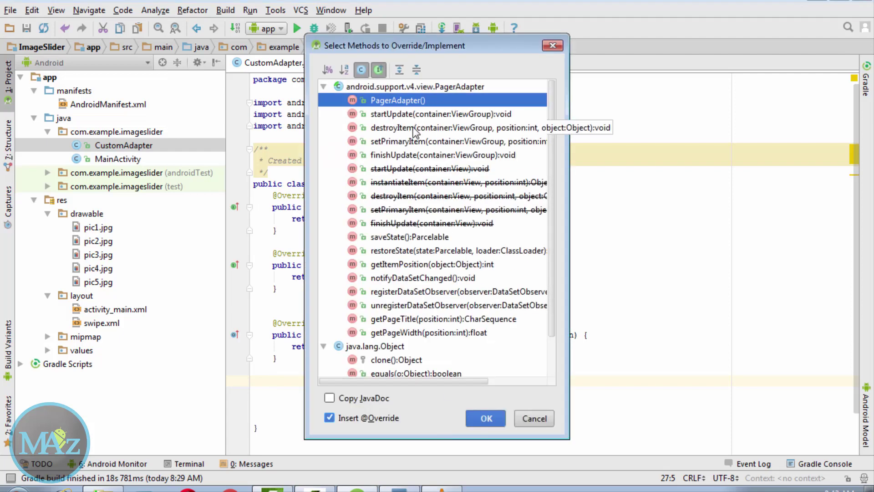
{"action": "left_click", "coordinate": [393, 128]}
{"action": "left_click", "coordinate": [487, 418]}
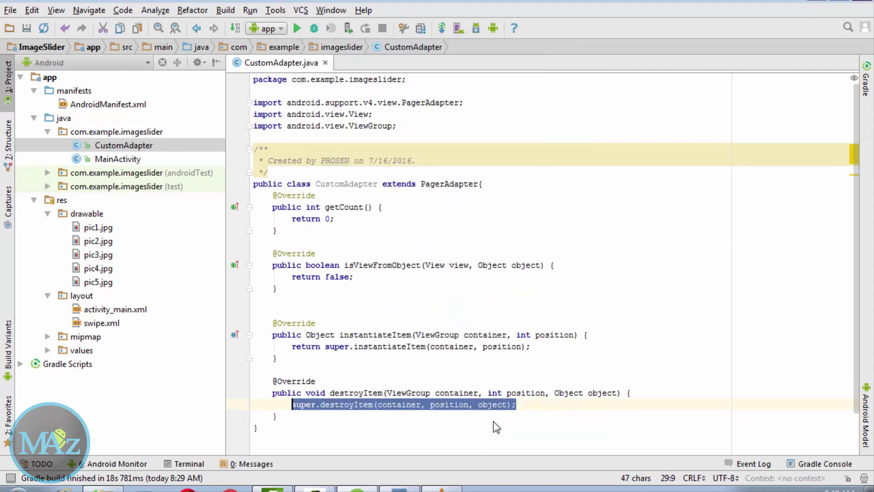
{"action": "left_click", "coordinate": [511, 185]}
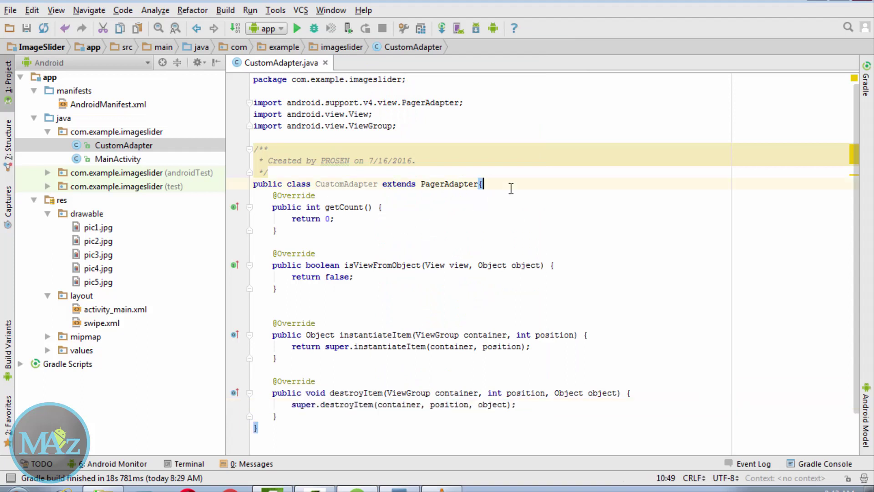
- Begin a private int array field holding R.drawable.pic1 and R.drawable.pic2
{"action": "key", "text": "Return"}
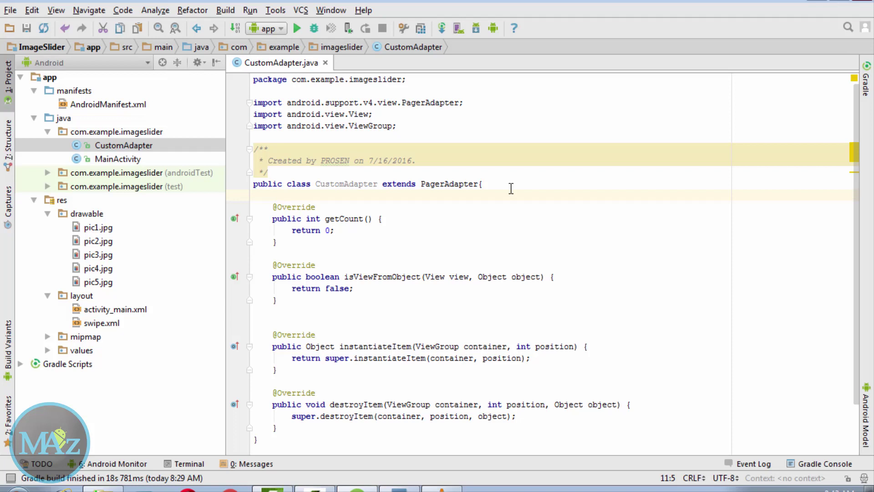
{"action": "type", "text": "pri"}
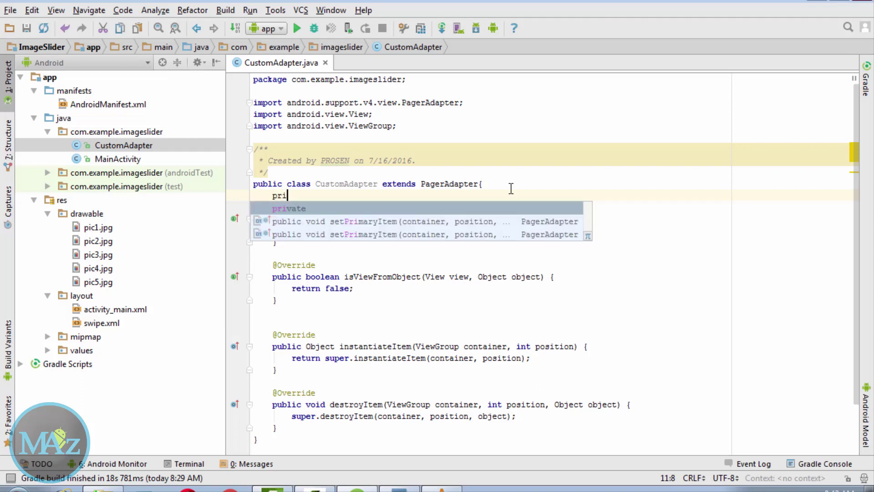
{"action": "type", "text": "vate "}
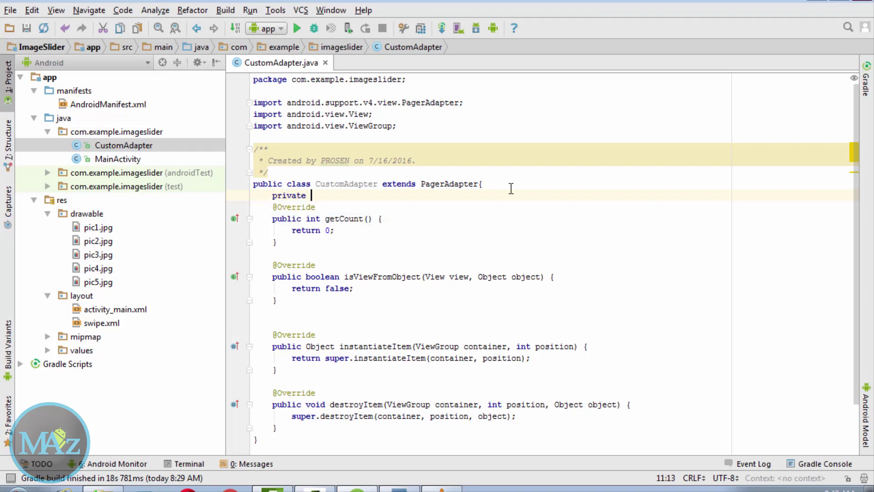
{"action": "type", "text": "int"}
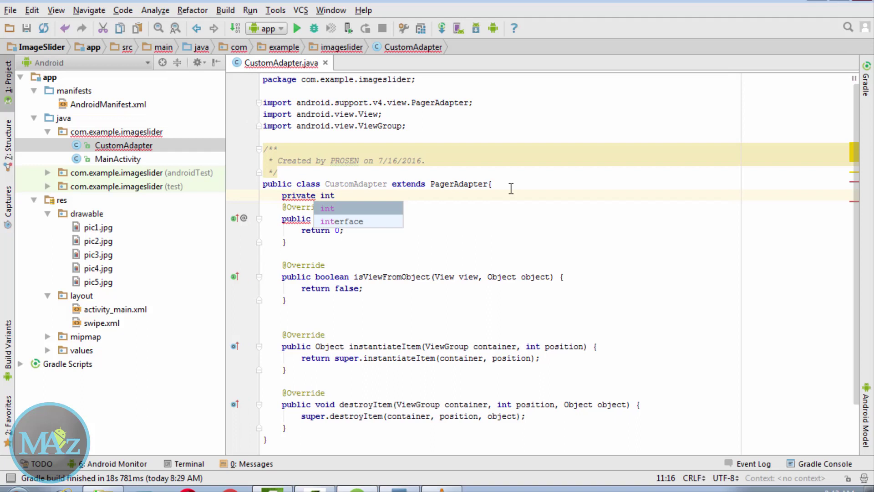
{"action": "type", "text": "[] "}
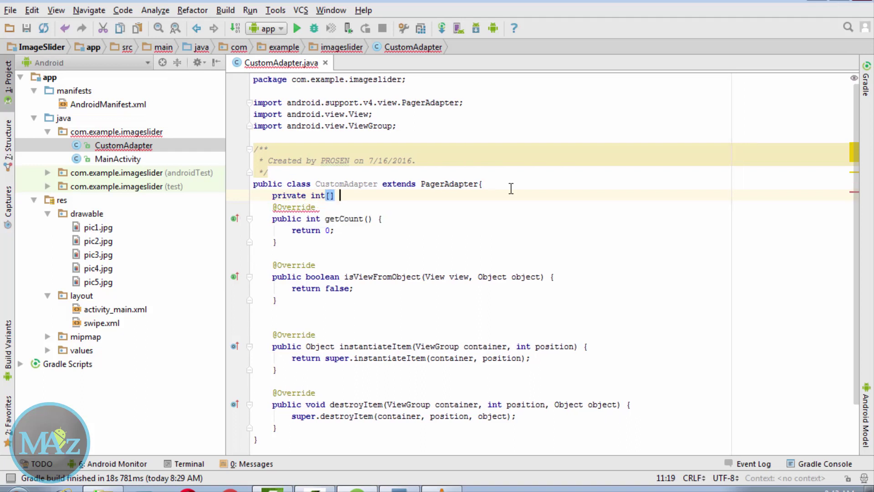
{"action": "type", "text": "imag"}
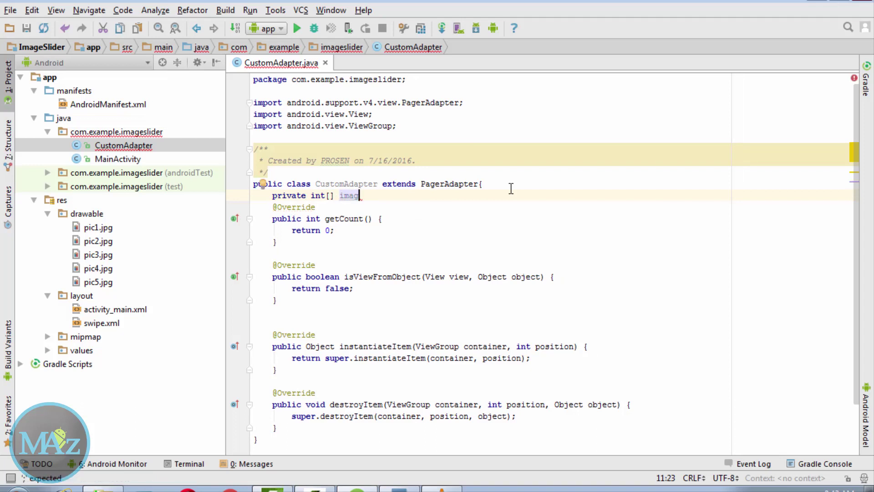
{"action": "key", "text": "BackSpace"}
{"action": "key", "text": "BackSpace"}
{"action": "type", "text": "g = {"}
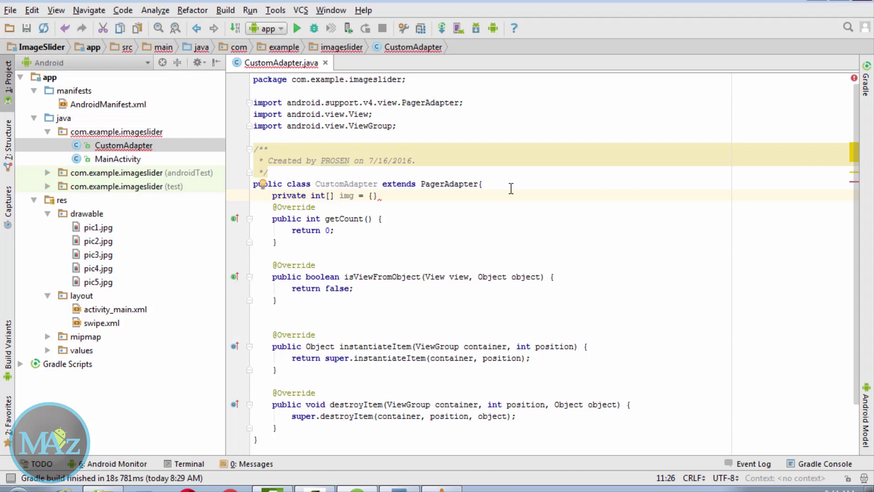
{"action": "type", "text": "pic"}
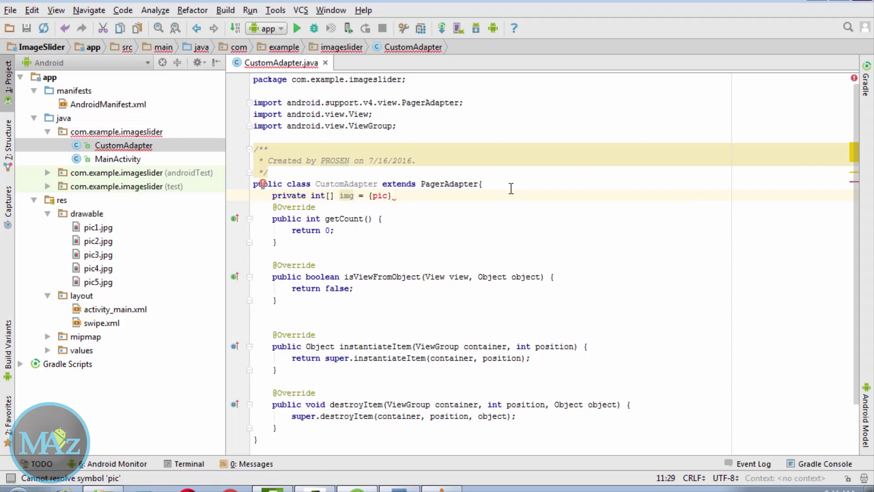
{"action": "key", "text": "BackSpace"}
{"action": "key", "text": "BackSpace"}
{"action": "key", "text": "BackSpace"}
{"action": "type", "text": "R."}
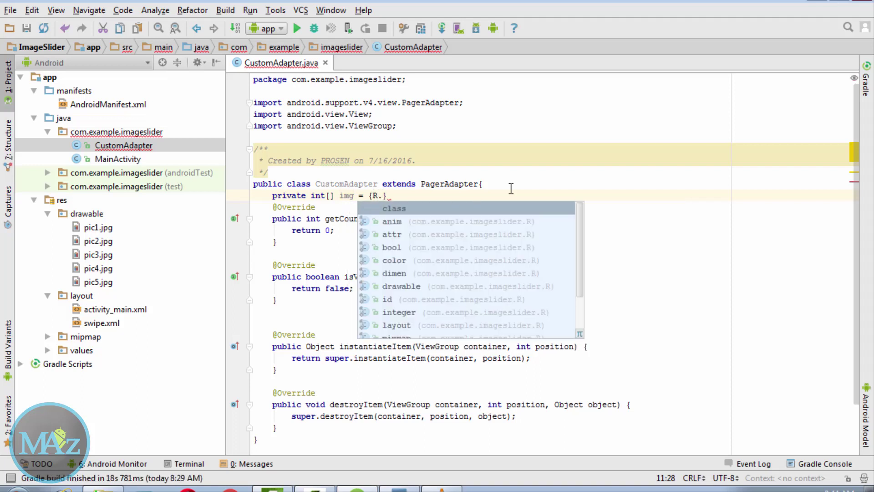
{"action": "type", "text": "d"}
{"action": "key", "text": "Down"}
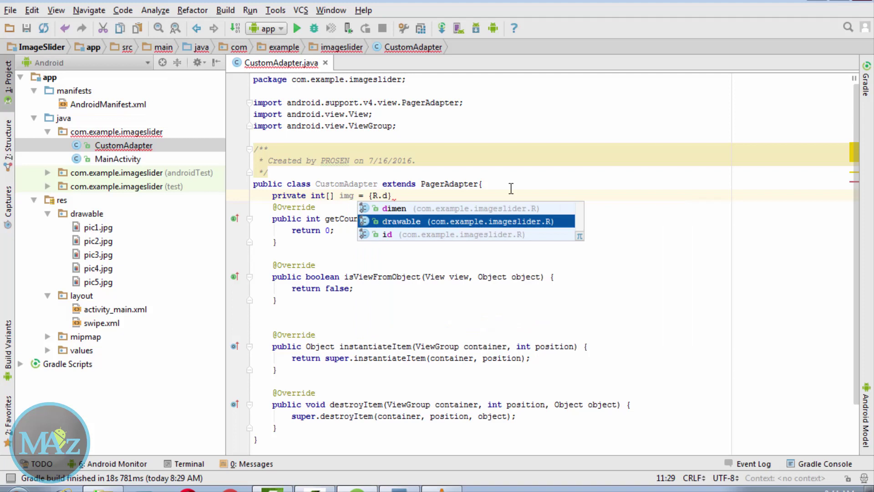
{"action": "key", "text": "Return"}
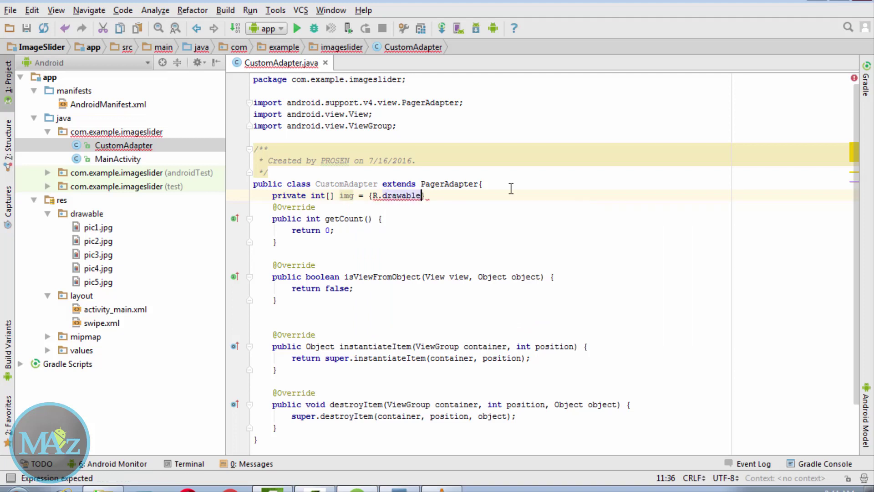
{"action": "type", "text": "."}
{"action": "key", "text": "Return"}
{"action": "type", "text": ","}
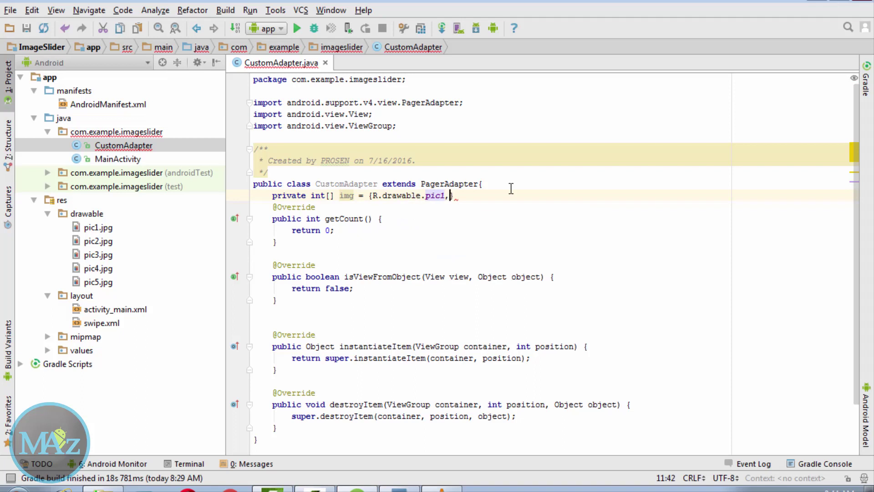
{"action": "type", "text": "R"}
{"action": "type", "text": "."}
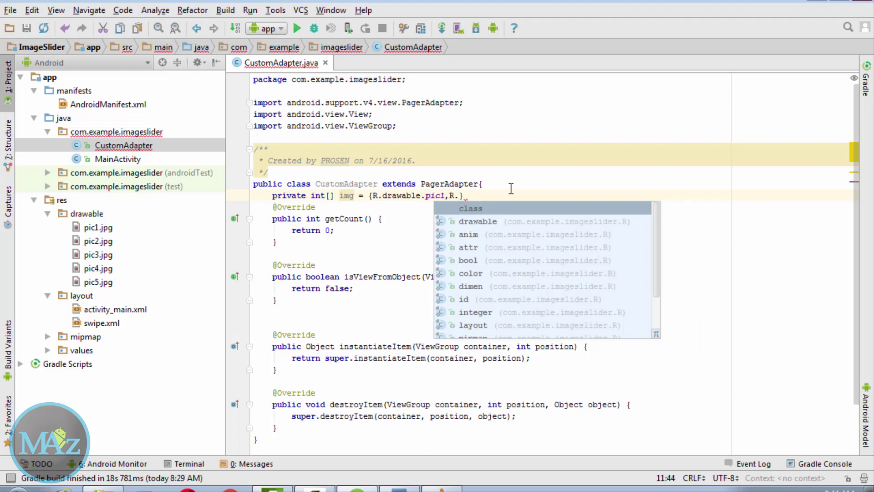
{"action": "key", "text": "Down"}
{"action": "key", "text": "Return"}
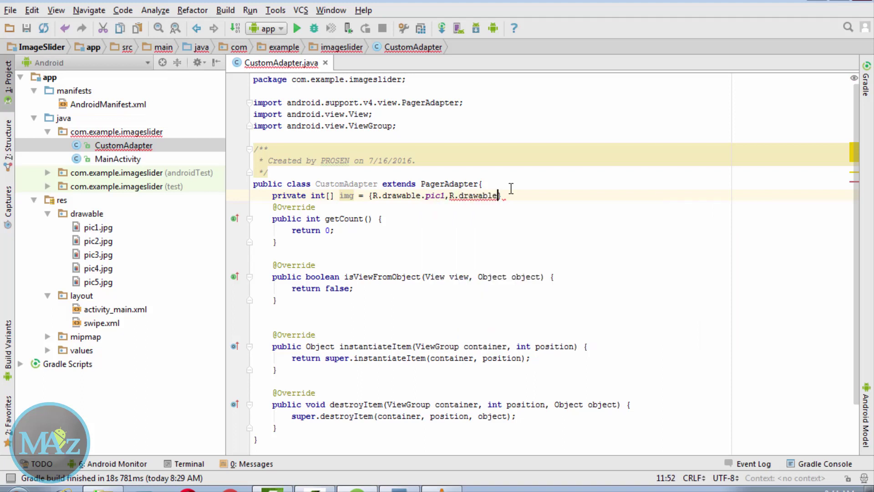
{"action": "type", "text": ".p"}
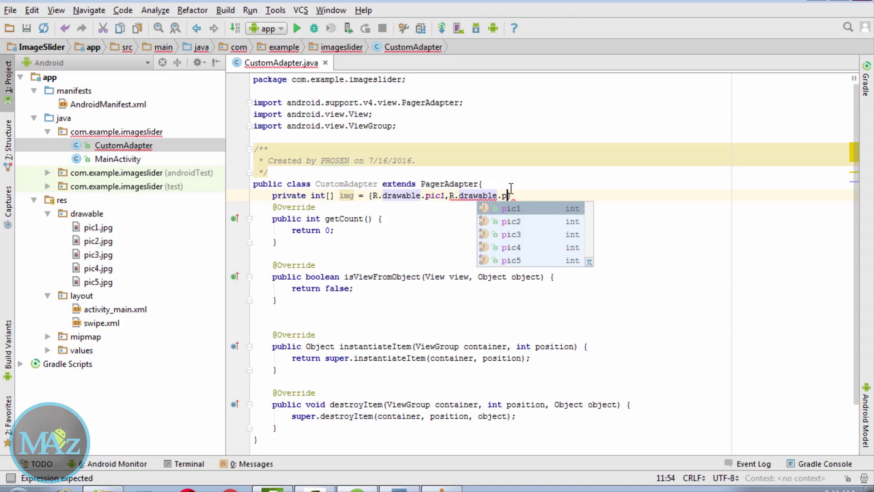
{"action": "type", "text": "i"}
{"action": "key", "text": "Down"}
{"action": "key", "text": "Return"}
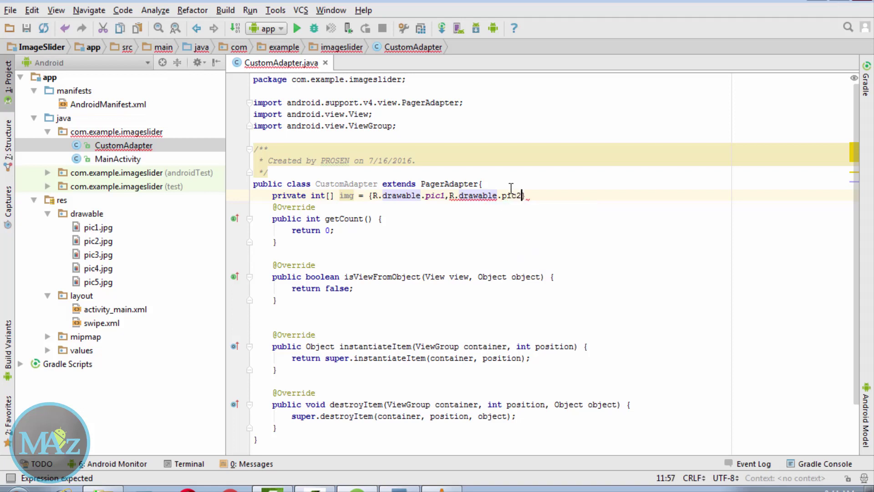
{"action": "type", "text": ","}
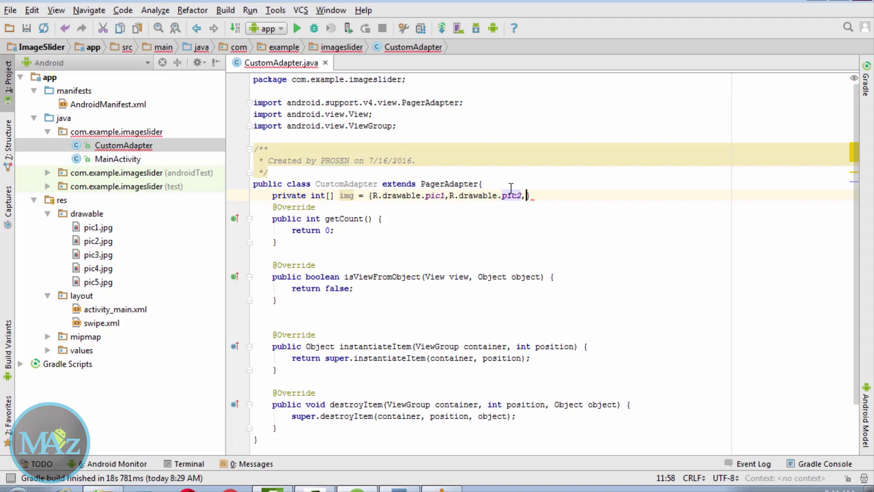
{"action": "type", "text": "R."}
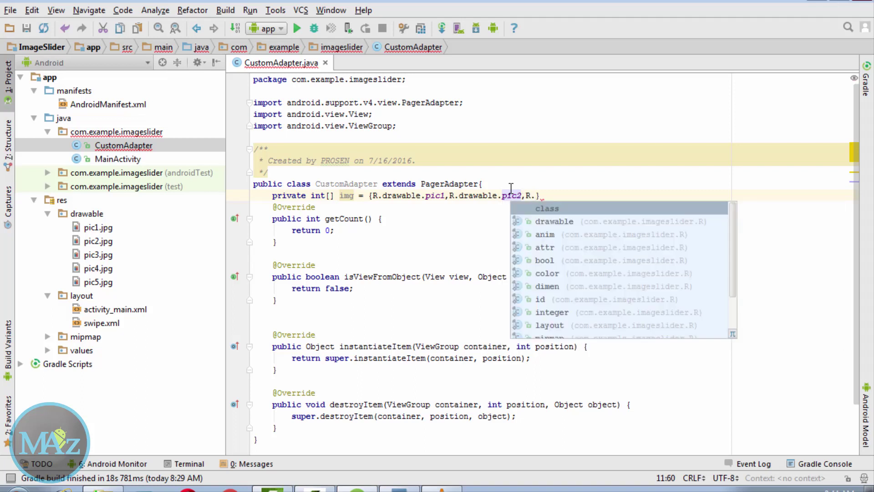
- Add R.drawable.pic3, pic4 and pic5, end the line, and rename the array to imgs
{"action": "key", "text": "Down"}
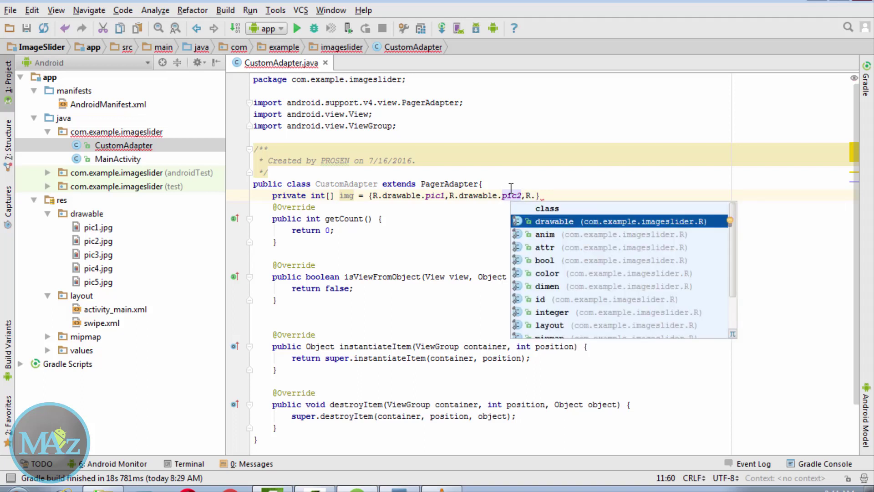
{"action": "key", "text": "Return"}
{"action": "type", "text": "."}
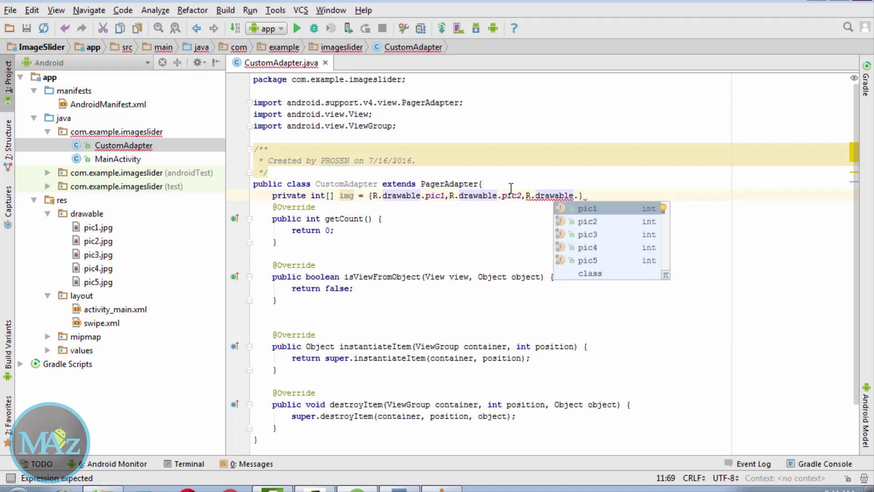
{"action": "key", "text": "Down"}
{"action": "key", "text": "Down"}
{"action": "key", "text": "Return"}
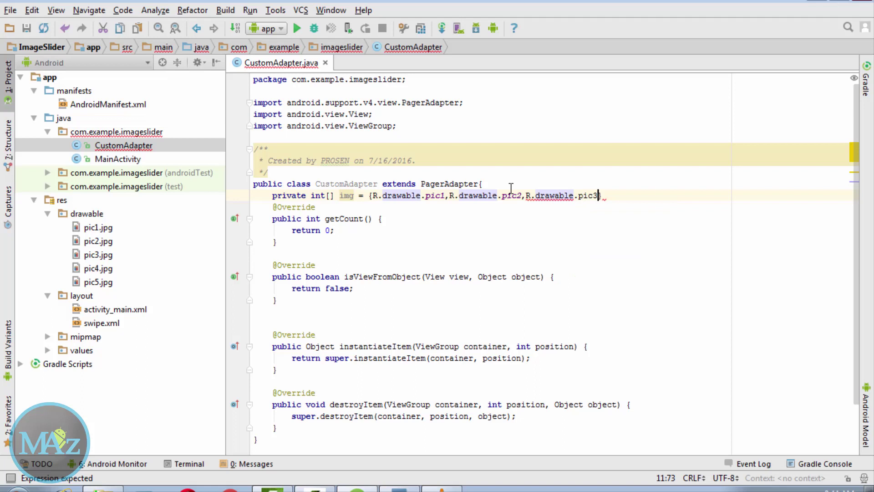
{"action": "type", "text": ",R."}
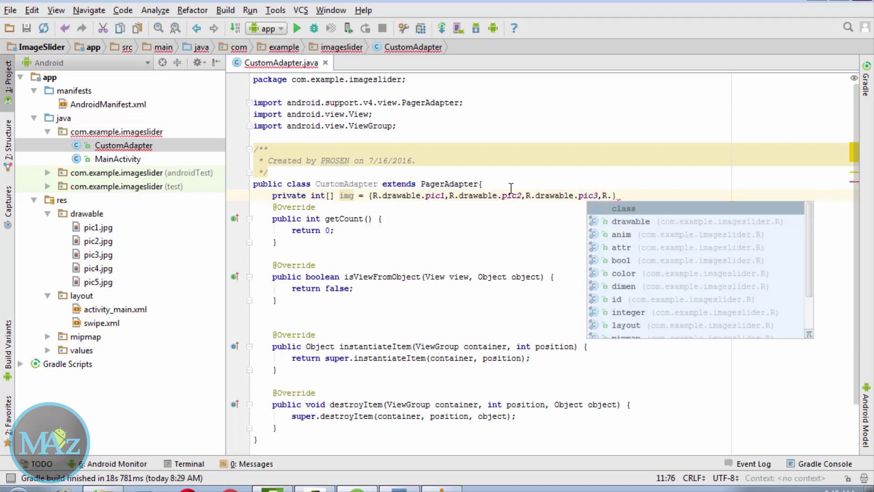
{"action": "key", "text": "Down"}
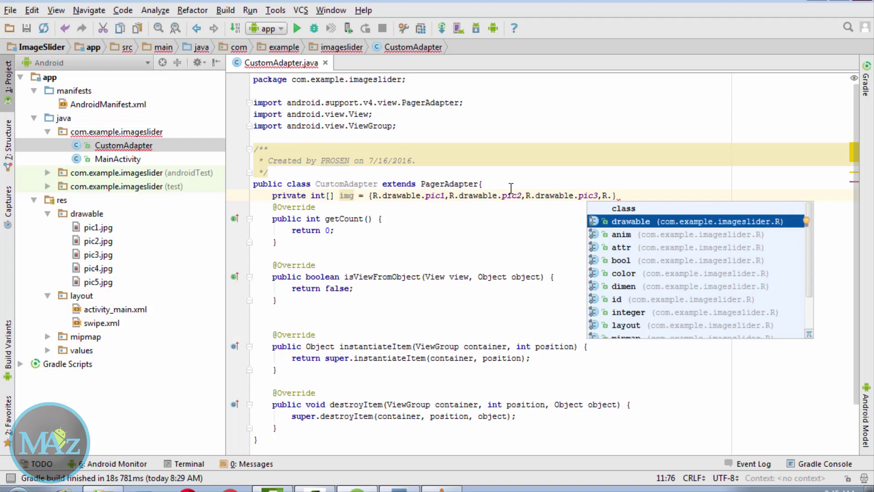
{"action": "key", "text": "Return"}
{"action": "type", "text": "."}
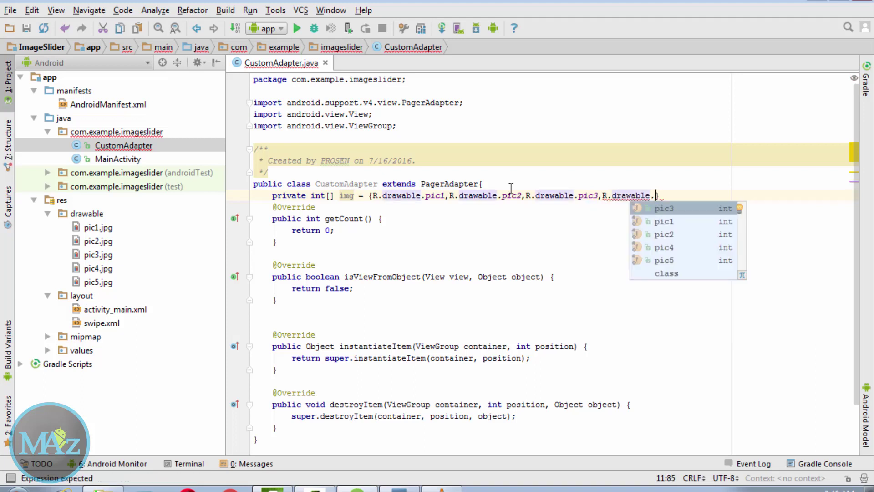
{"action": "key", "text": "Down"}
{"action": "key", "text": "Down"}
{"action": "key", "text": "Down"}
{"action": "key", "text": "Return"}
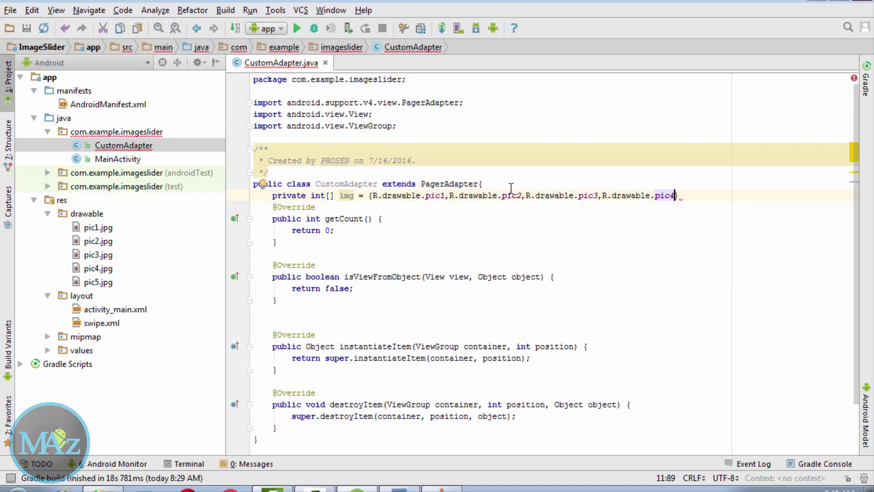
{"action": "type", "text": ",R."}
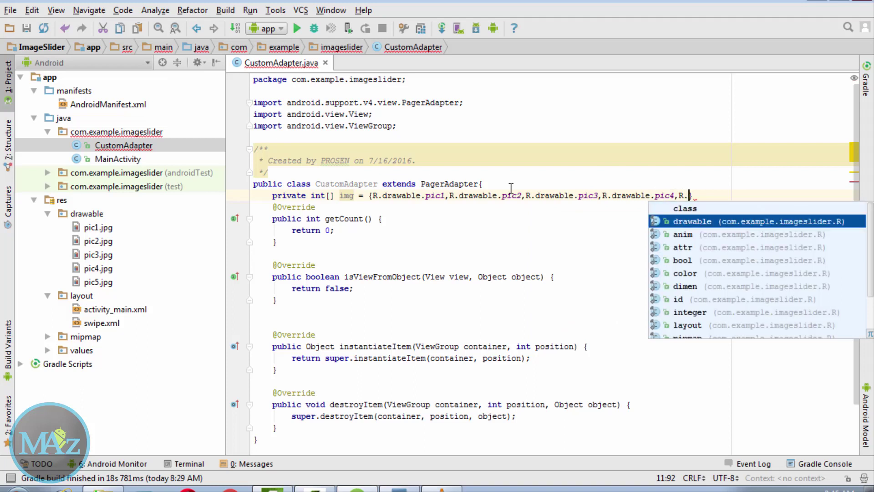
{"action": "key", "text": "Return"}
{"action": "type", "text": "."}
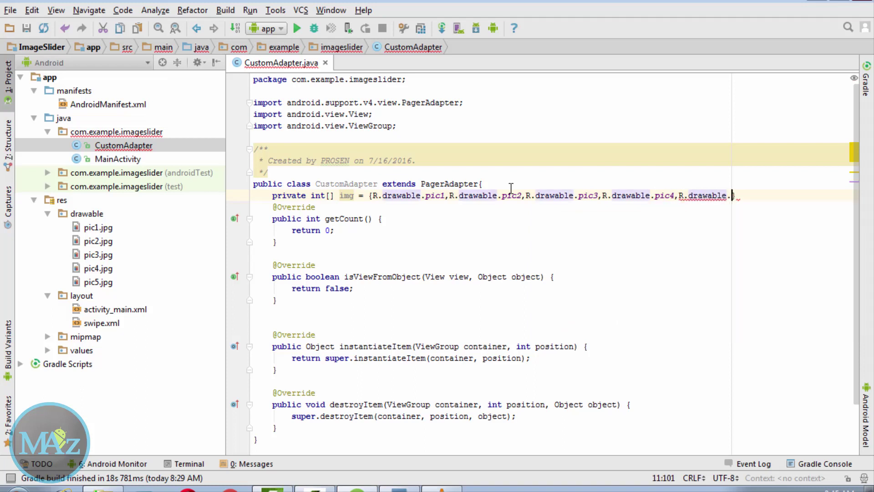
{"action": "key", "text": "Down"}
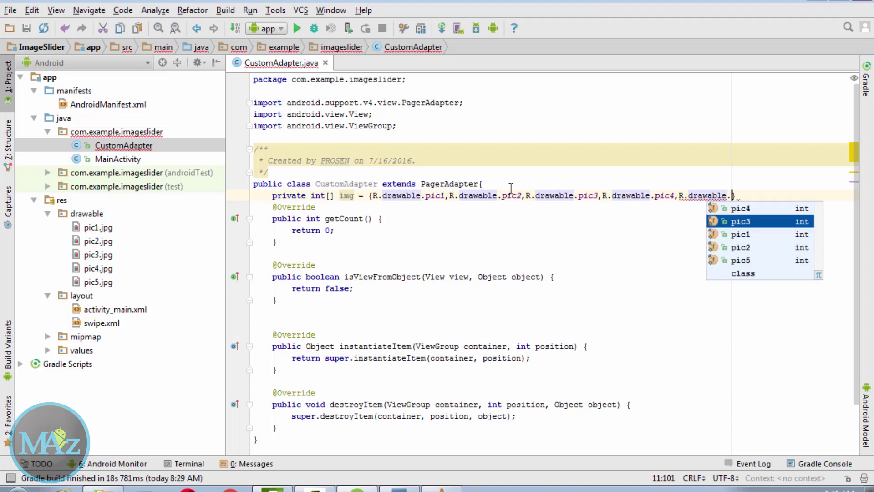
{"action": "key", "text": "Down"}
{"action": "key", "text": "Down"}
{"action": "key", "text": "Down"}
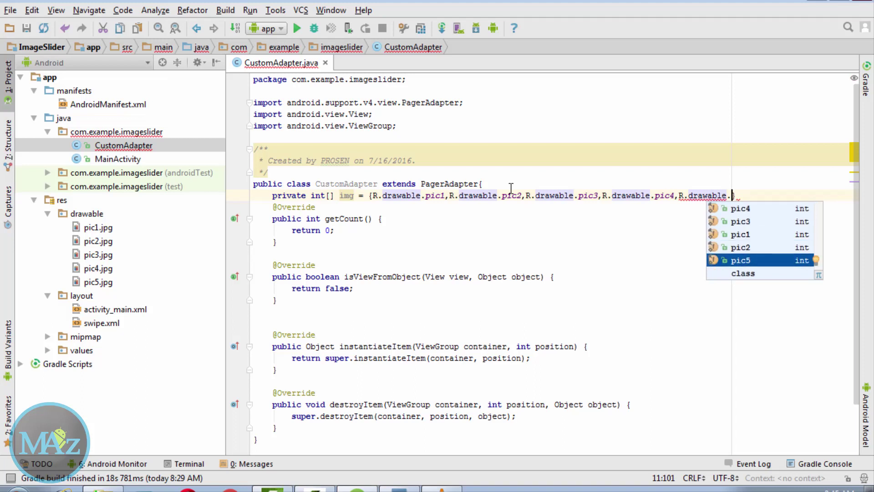
{"action": "key", "text": "Return"}
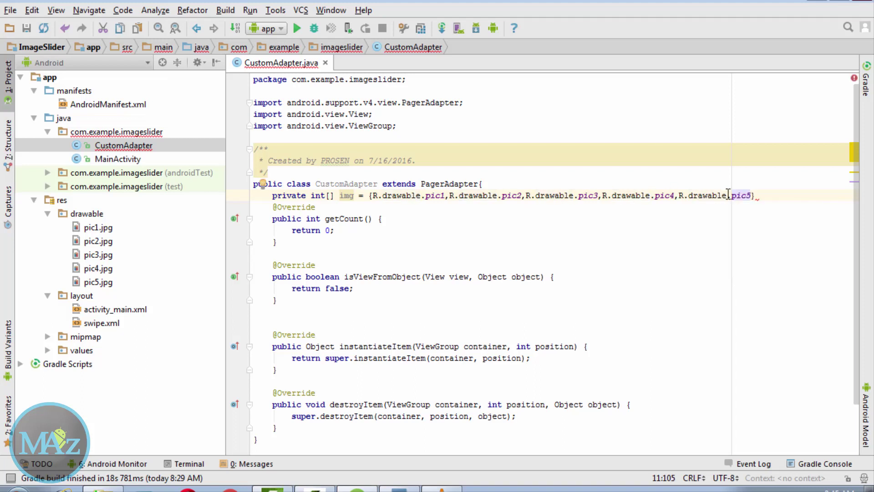
{"action": "left_click", "coordinate": [781, 194]}
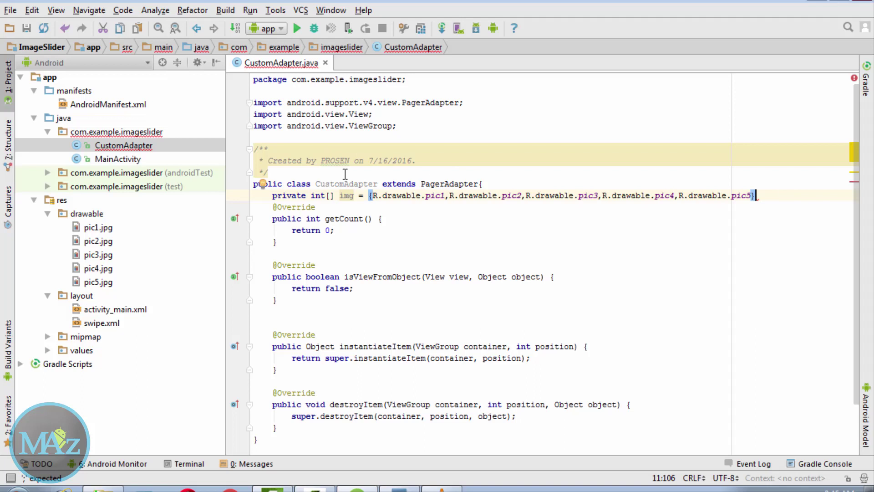
{"action": "left_click", "coordinate": [356, 196]}
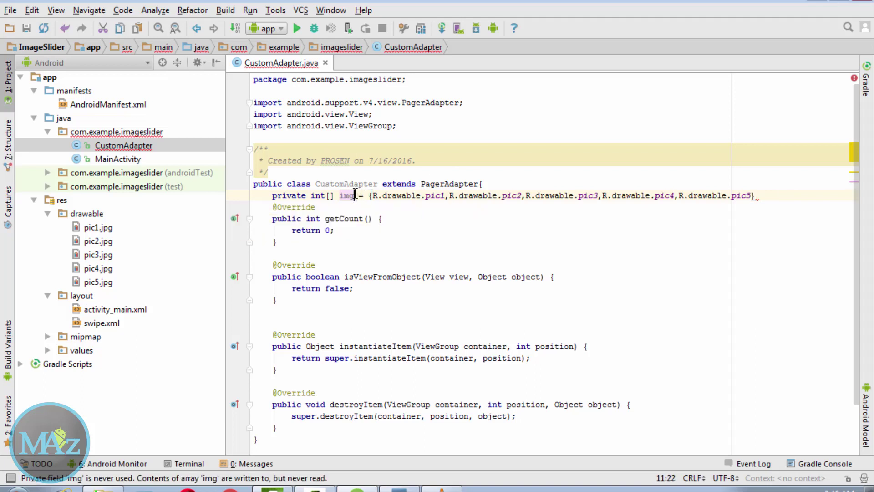
{"action": "type", "text": "s"}
{"action": "left_click", "coordinate": [771, 196]}
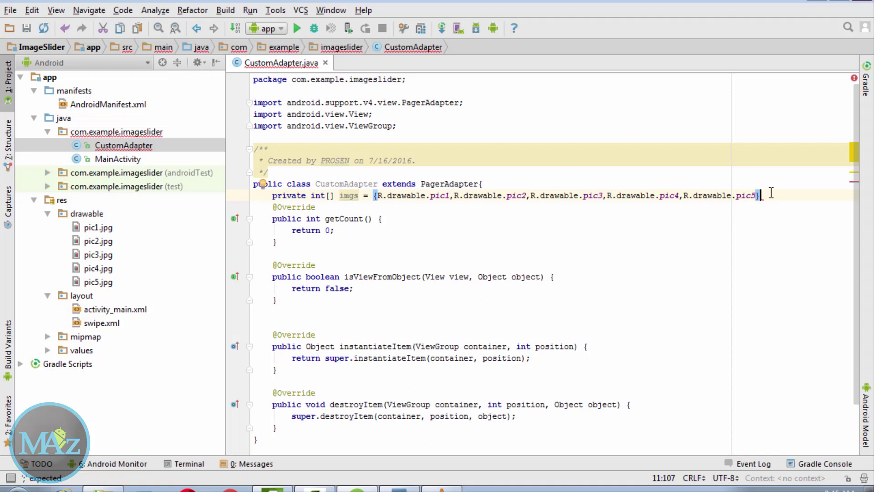
{"action": "type", "text": ";"}
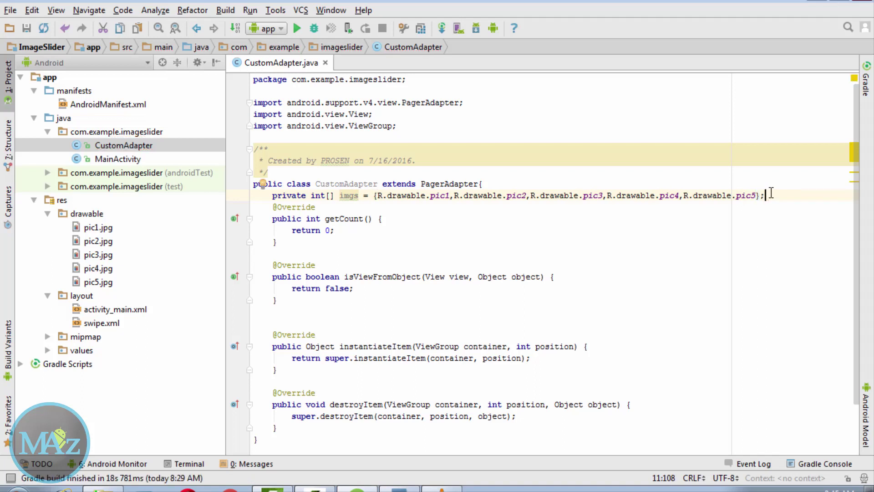
{"action": "key", "text": "Return"}
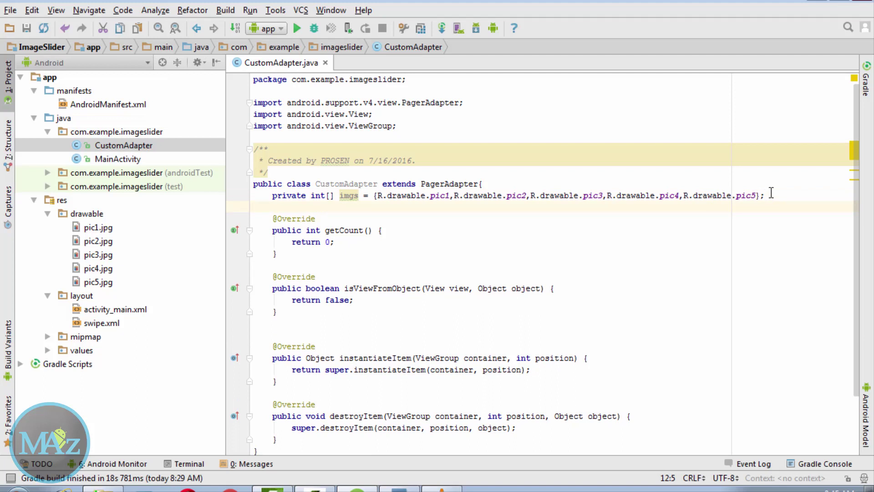
{"action": "type", "text": "priva"}
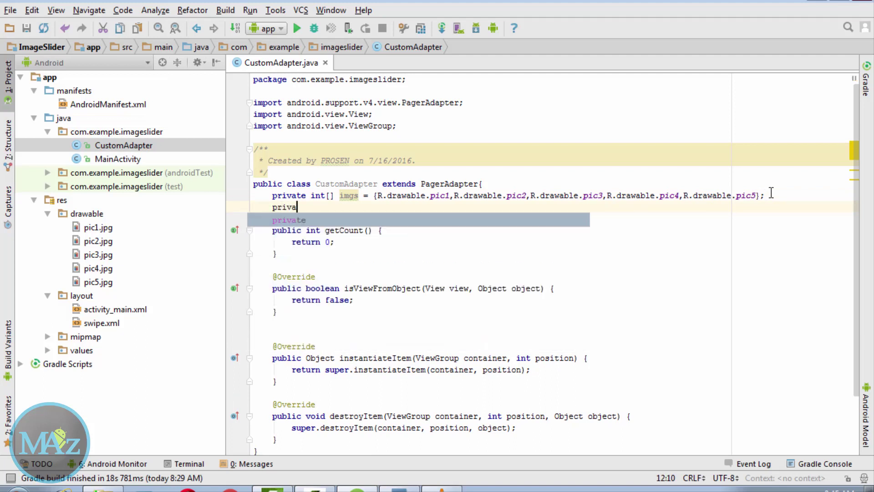
{"action": "type", "text": "te Lay"}
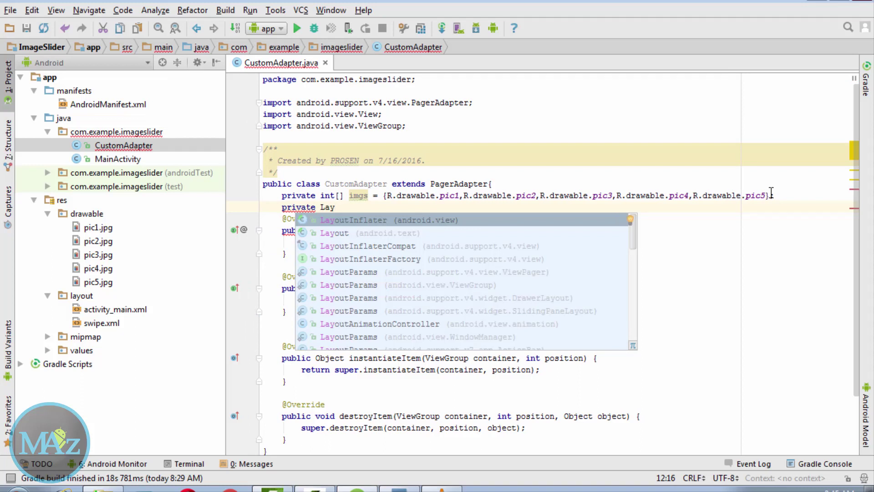
- Declare private LayoutInflater inflater and private Context ctx fields, importing both types
{"action": "key", "text": "Return"}
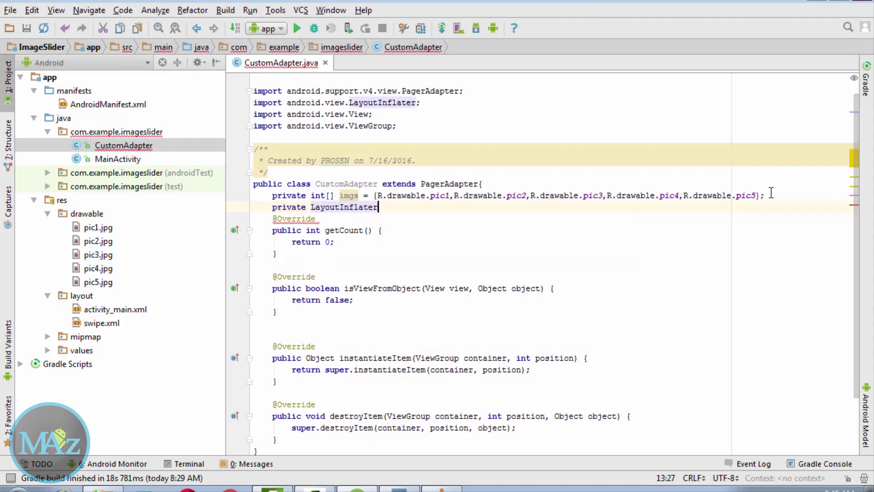
{"action": "type", "text": " in"}
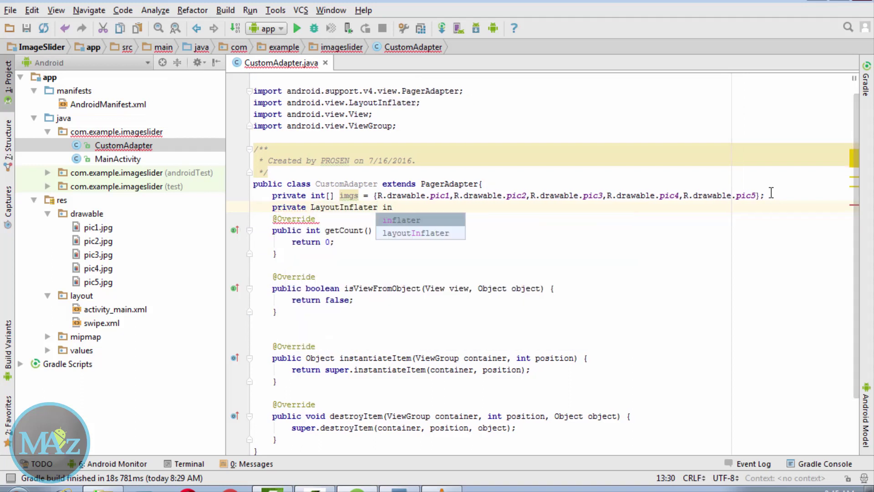
{"action": "key", "text": "Return"}
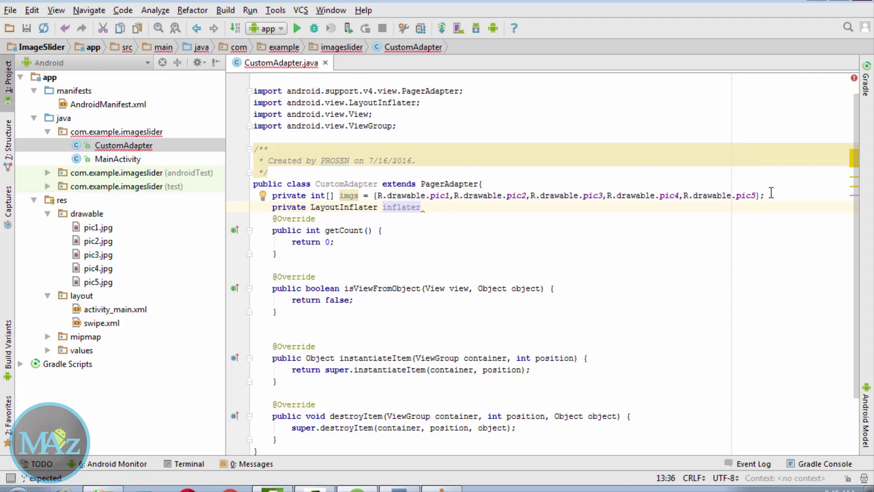
{"action": "type", "text": ";"}
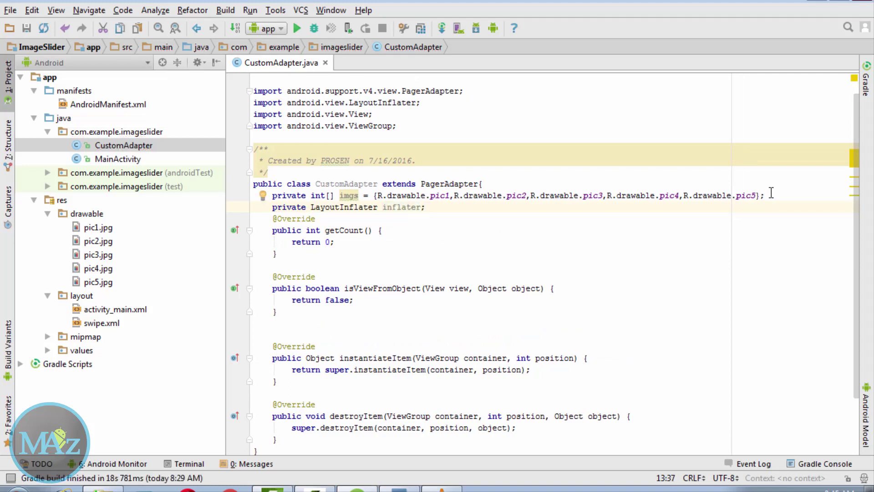
{"action": "key", "text": "Return"}
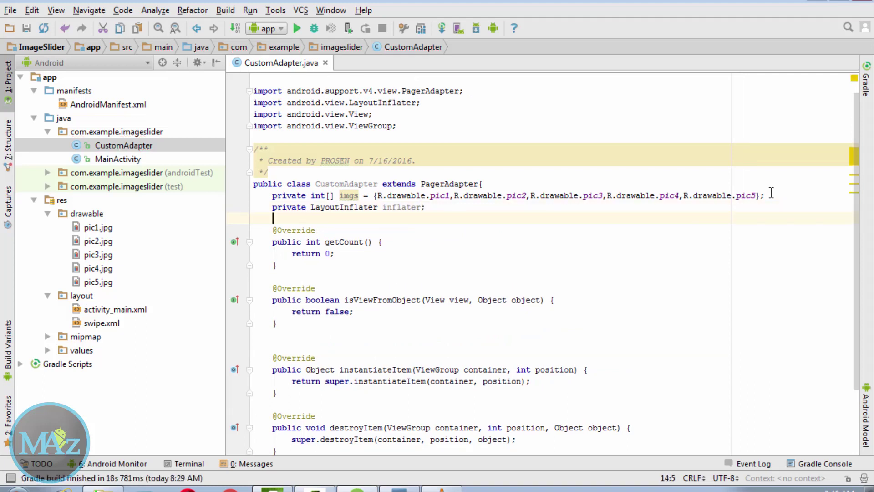
{"action": "type", "text": "private "}
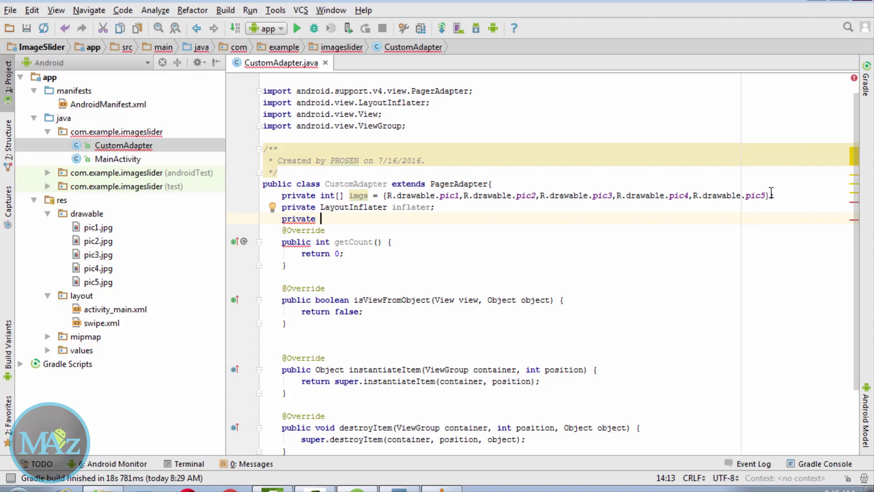
{"action": "type", "text": "Co"}
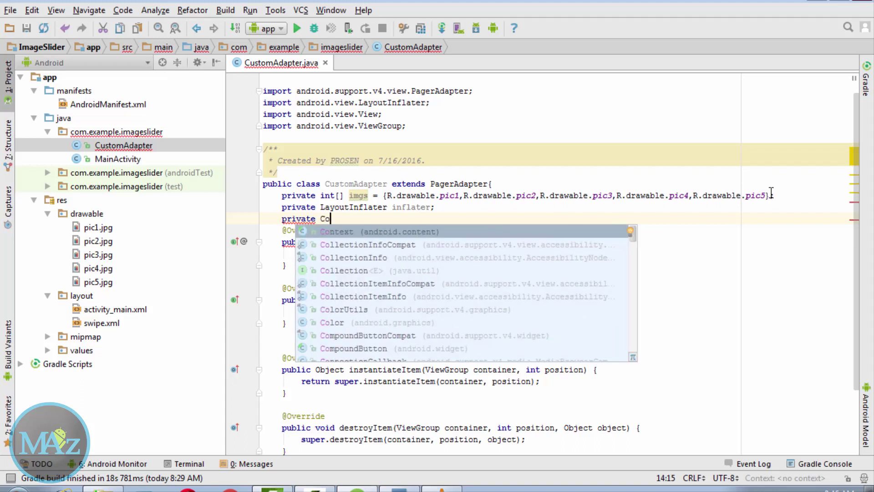
{"action": "type", "text": "n"}
{"action": "key", "text": "Return"}
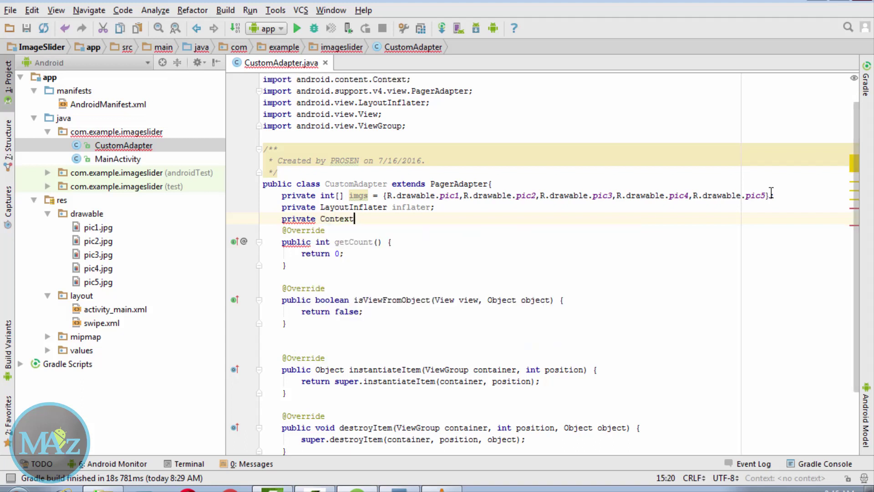
{"action": "type", "text": " ct"}
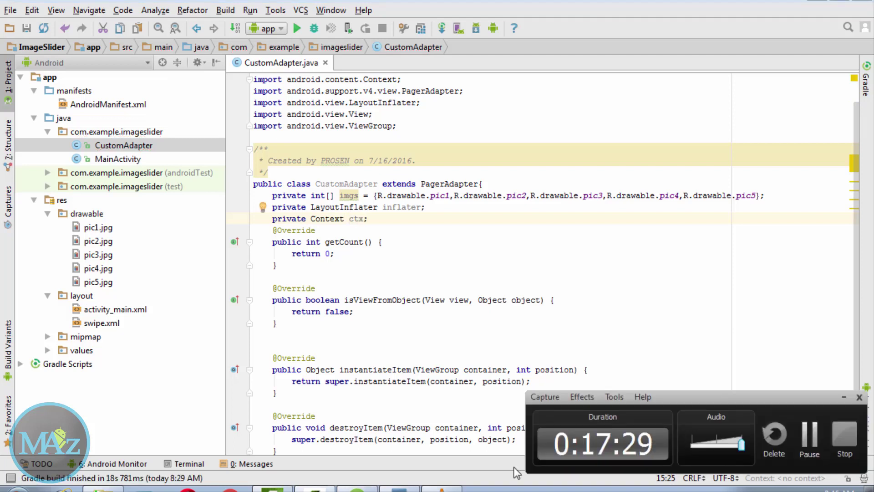
{"action": "type", "text": "x;"}
- Add a public CustomAdapter(Context ctx) constructor below the fields and begin its body
{"action": "key", "text": "Return"}
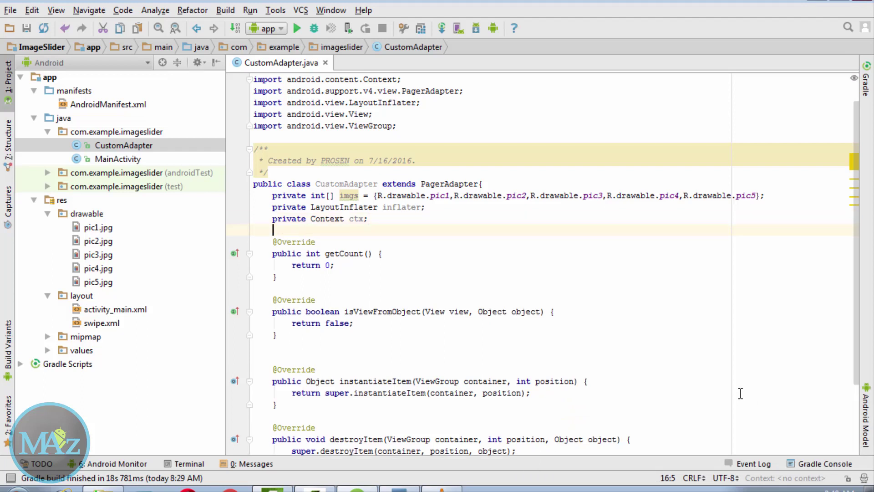
{"action": "key", "text": "Return"}
{"action": "type", "text": "p"}
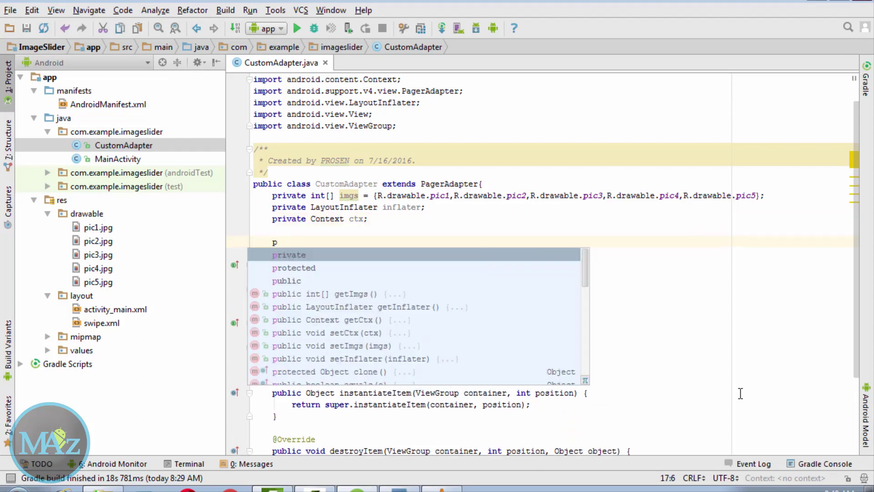
{"action": "type", "text": "ublic "}
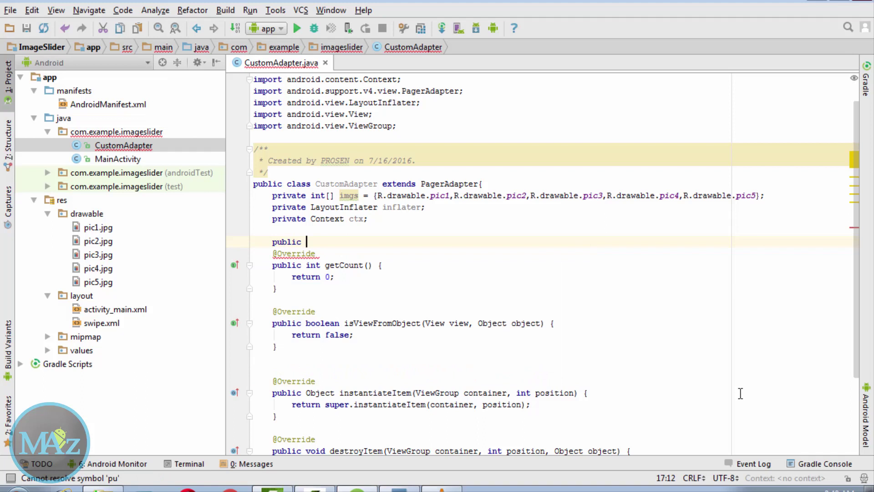
{"action": "type", "text": "Cus"}
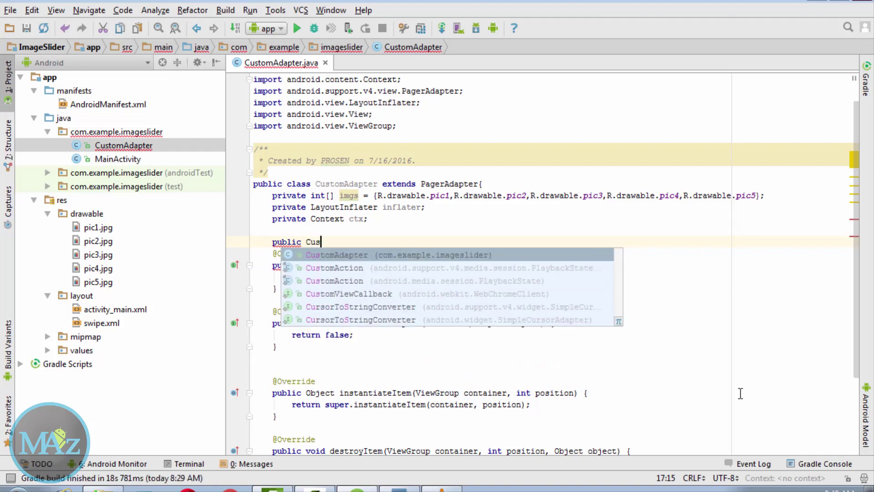
{"action": "key", "text": "Return"}
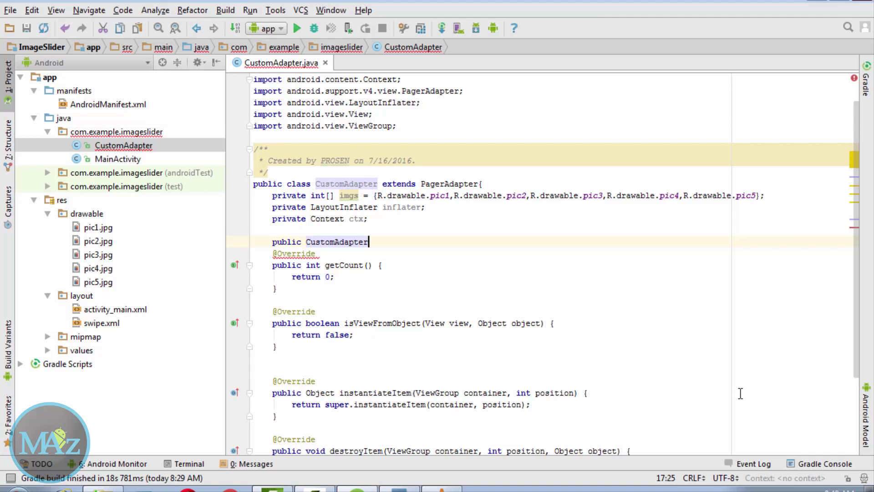
{"action": "type", "text": "(){"}
{"action": "key", "text": "Return"}
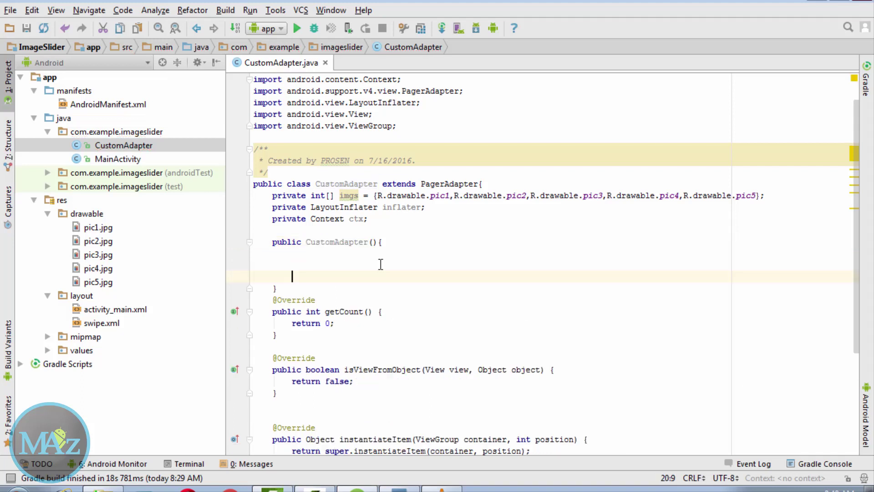
{"action": "left_click", "coordinate": [374, 242]}
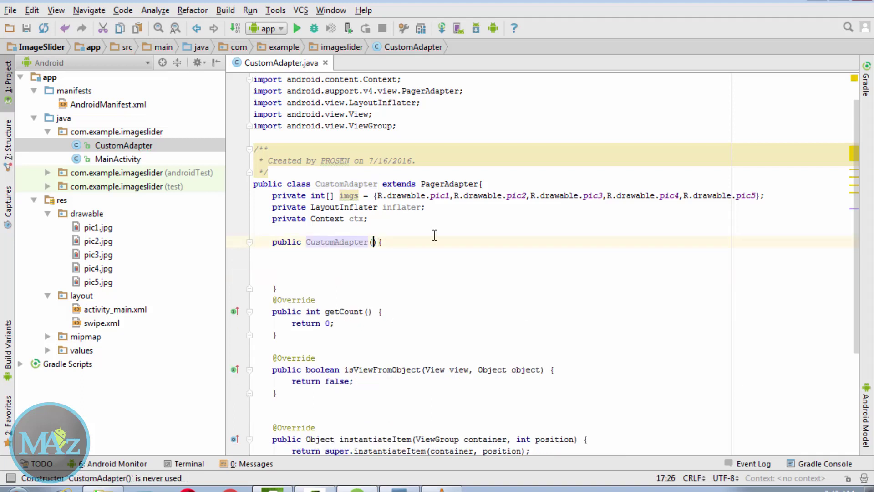
{"action": "key", "text": "Right"}
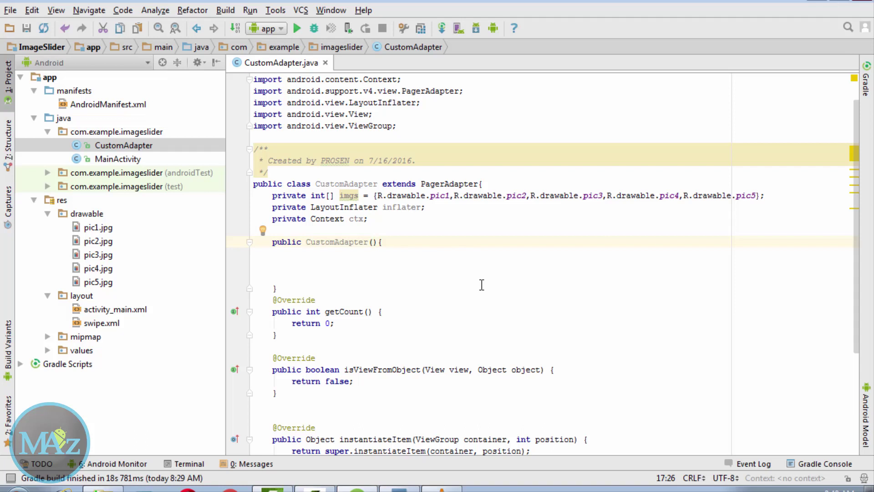
{"action": "type", "text": "C"}
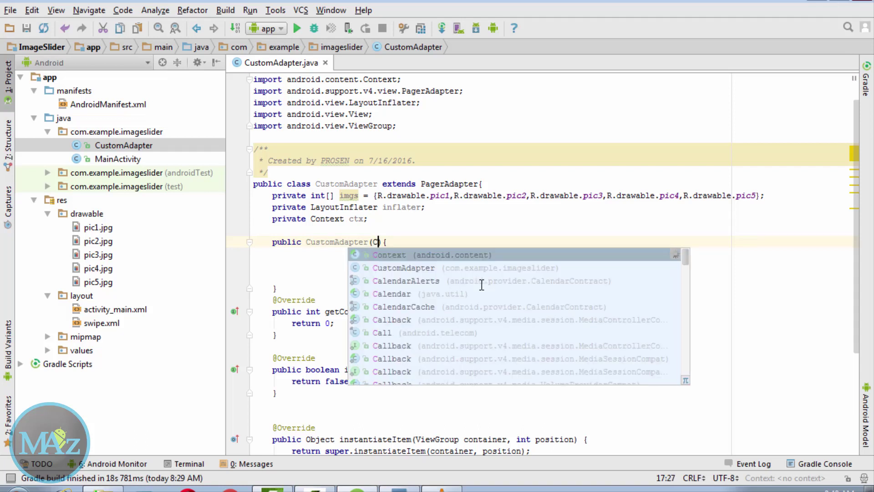
{"action": "type", "text": "o"}
{"action": "key", "text": "Return"}
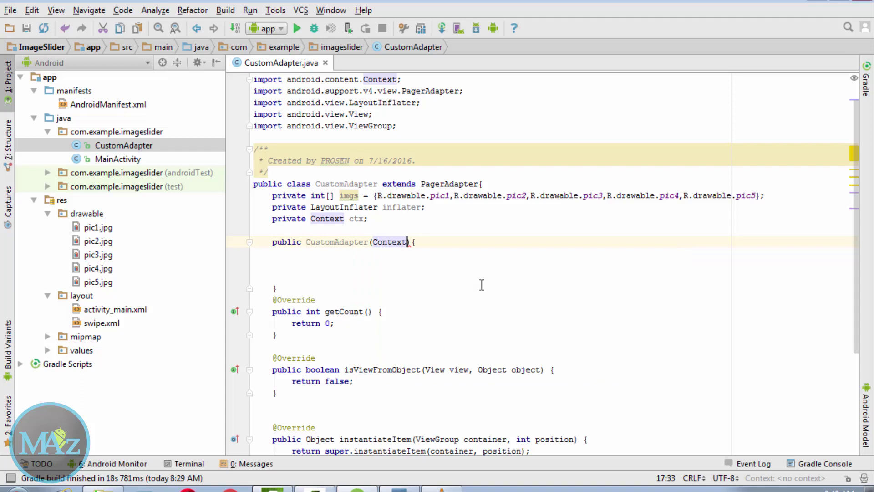
{"action": "type", "text": "ct"}
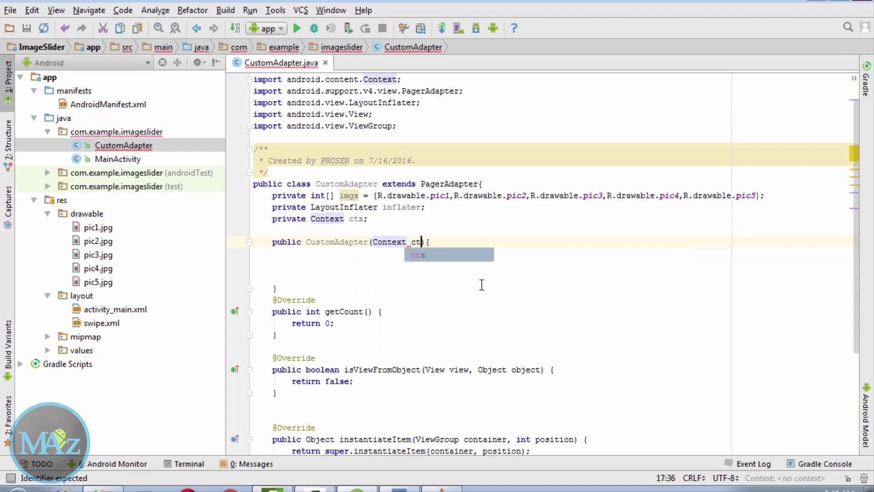
{"action": "type", "text": "x"}
{"action": "left_click", "coordinate": [285, 265]}
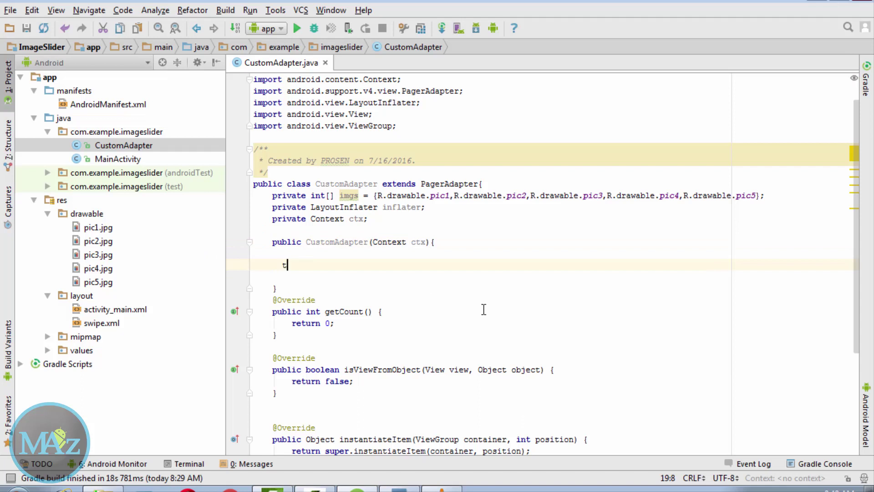
{"action": "type", "text": "this"}
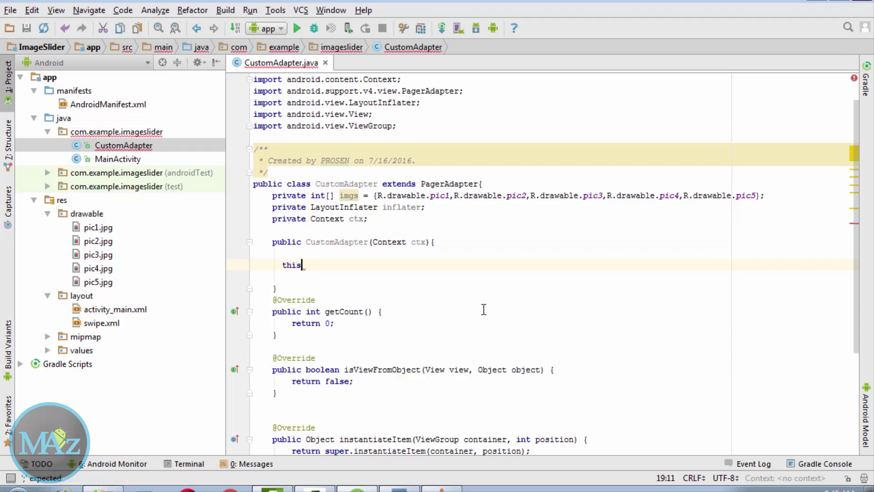
{"action": "type", "text": "."}
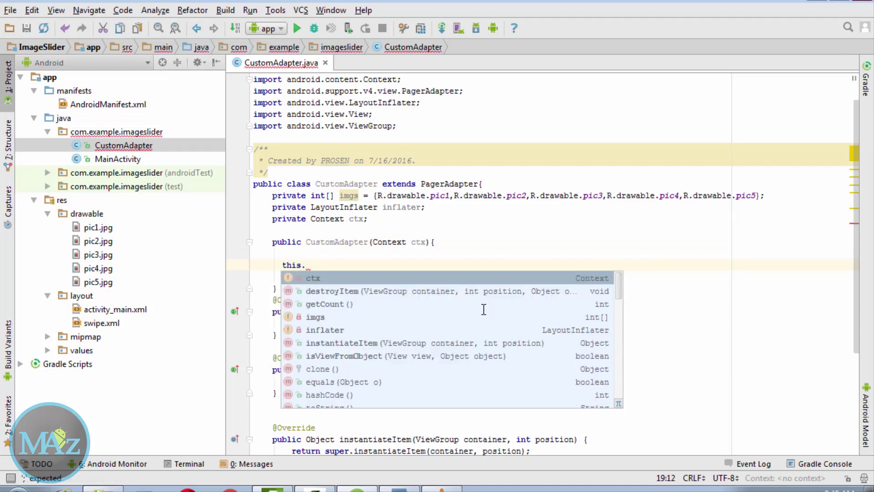
{"action": "type", "text": "ctx"}
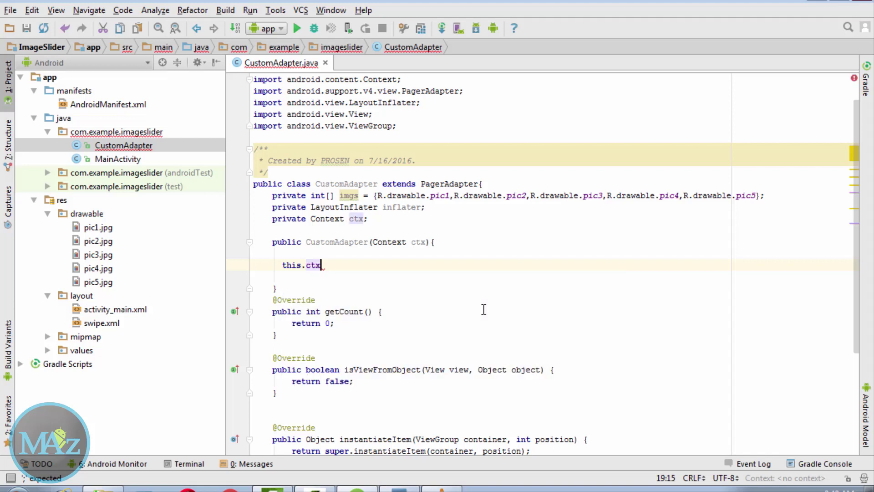
{"action": "type", "text": " ="}
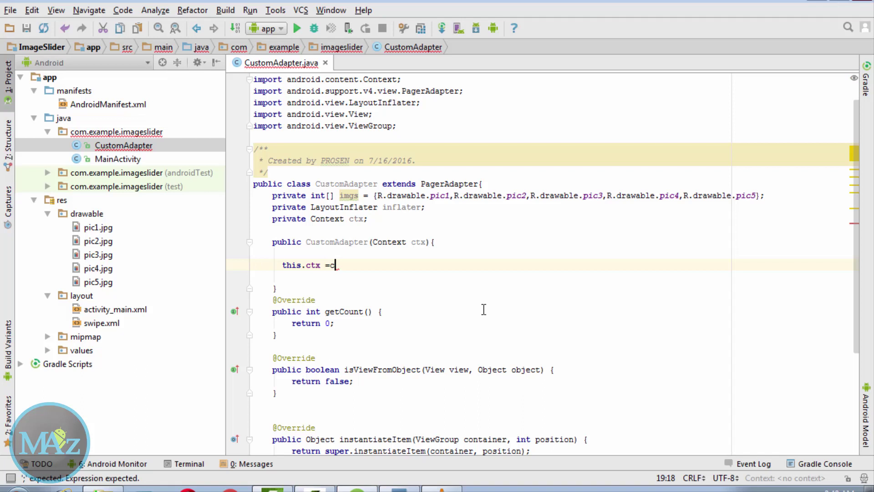
{"action": "type", "text": "ctx;"}
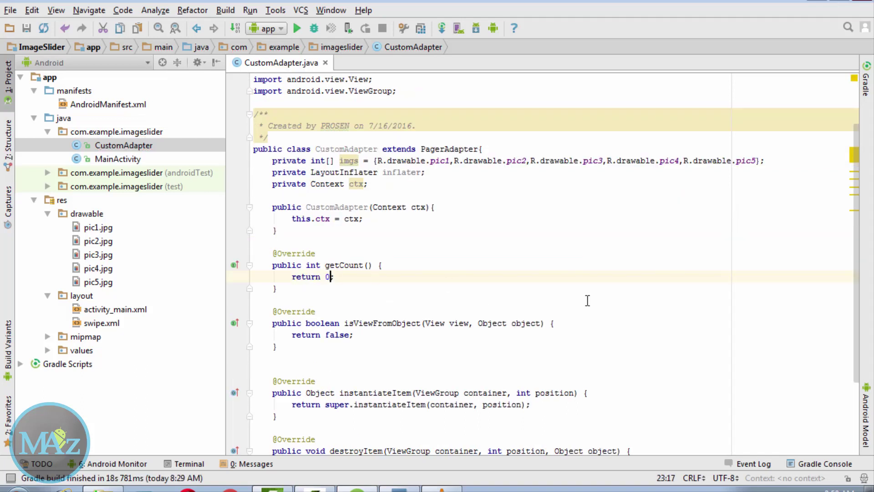
- Replace getCount's placeholder 0 with imgs.length
{"action": "key", "text": "BackSpace"}
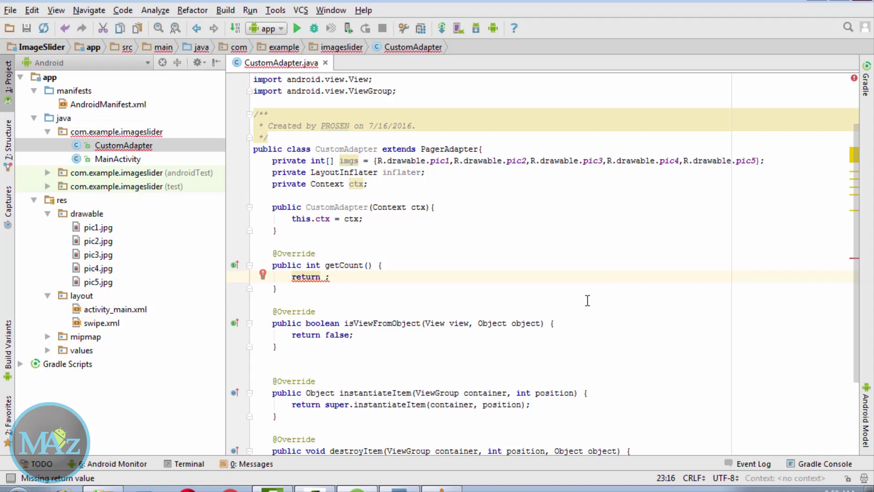
{"action": "type", "text": "img"}
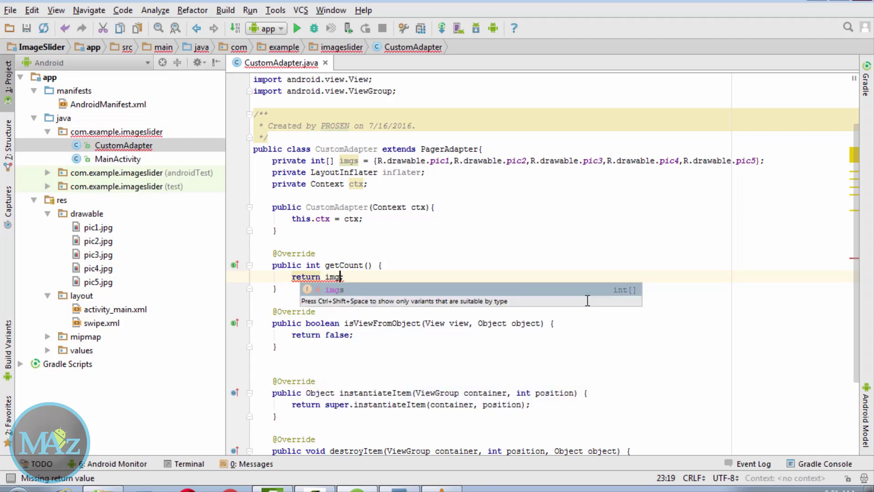
{"action": "type", "text": "s."}
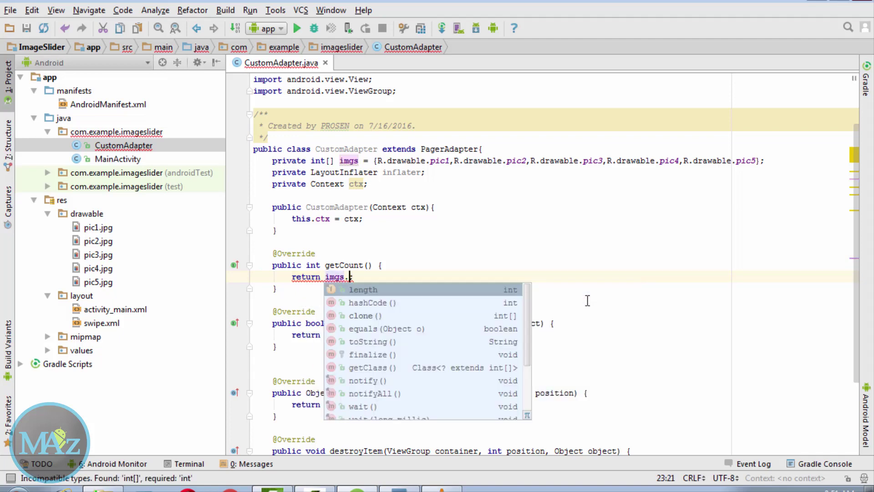
{"action": "key", "text": "Return"}
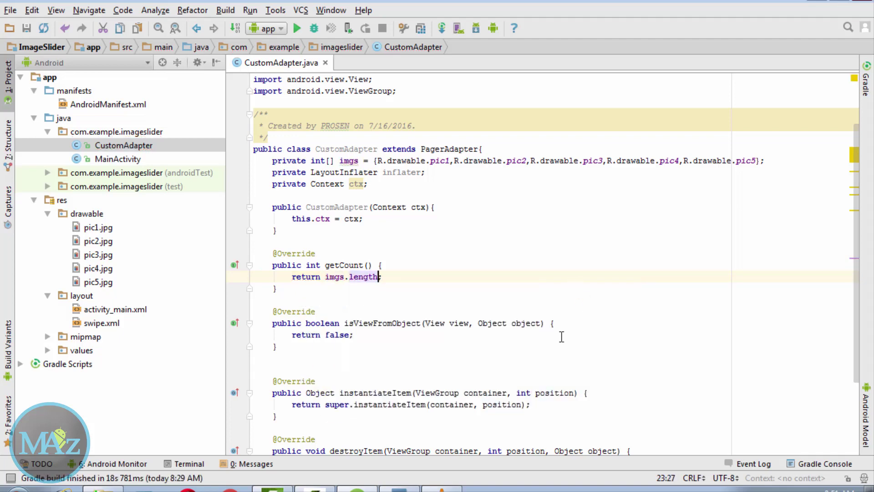
{"action": "scroll", "coordinate": [560, 336], "scroll_direction": "down", "scroll_amount": 3}
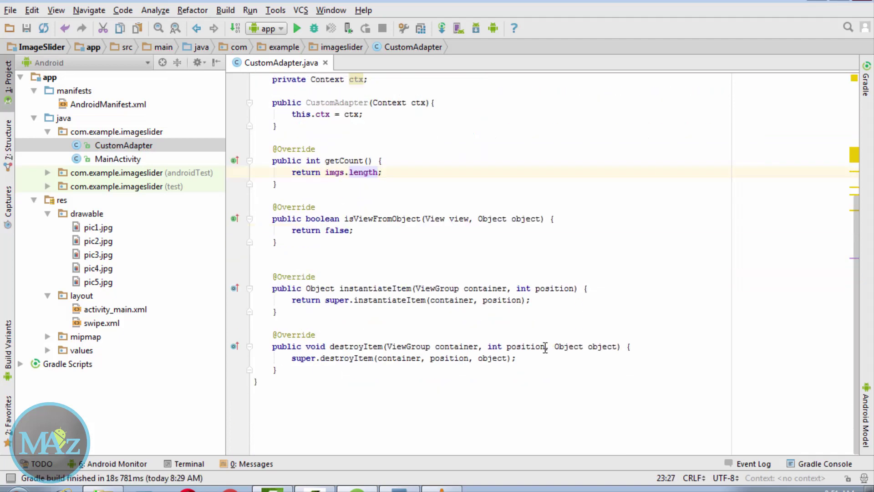
- Delete instantiateItem's default return statement
{"action": "left_click", "coordinate": [538, 301]}
{"action": "left_click_drag", "start_coordinate": [533, 301], "coordinate": [293, 302]}
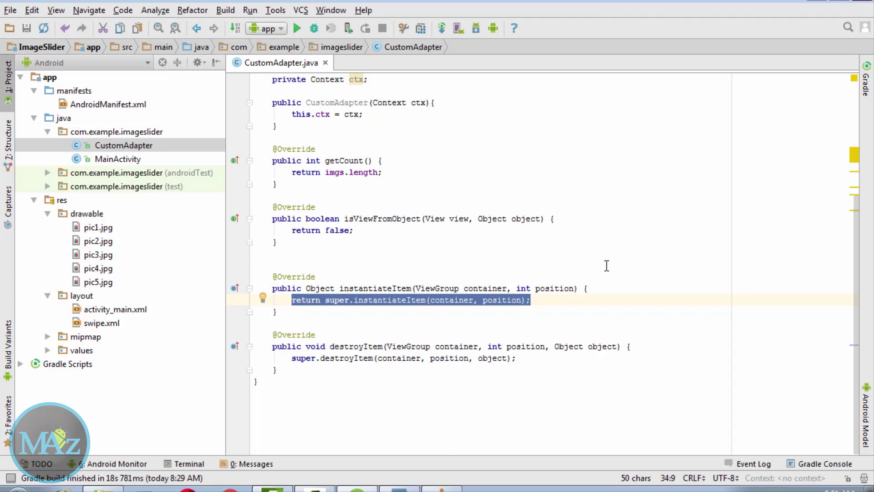
{"action": "key", "text": "BackSpace"}
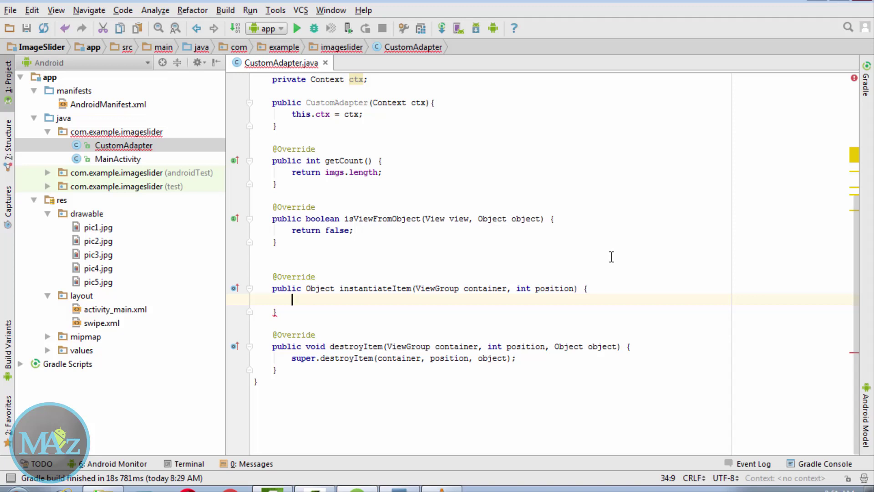
{"action": "type", "text": "in"}
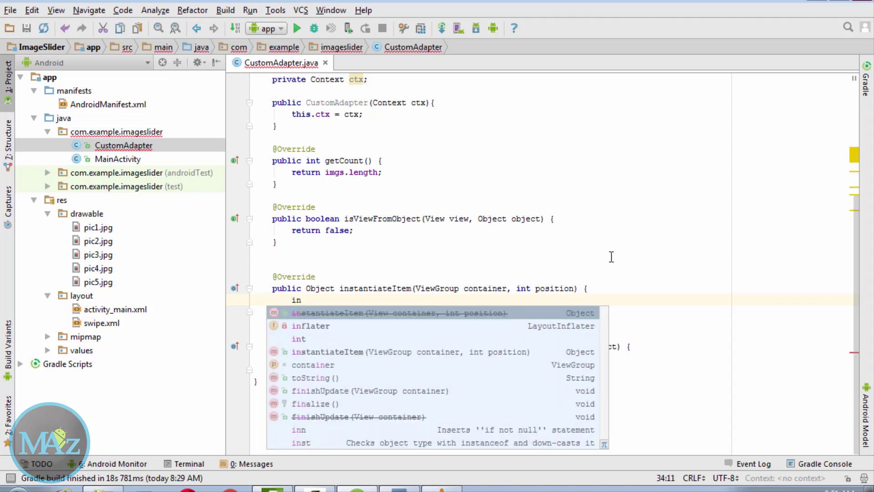
- Assign inflater = (LayoutInflater) ctx.getSystemService(Context.LAYOUT_INFLATER_SERVICE) in instantiateItem
{"action": "key", "text": "Down"}
{"action": "key", "text": "Return"}
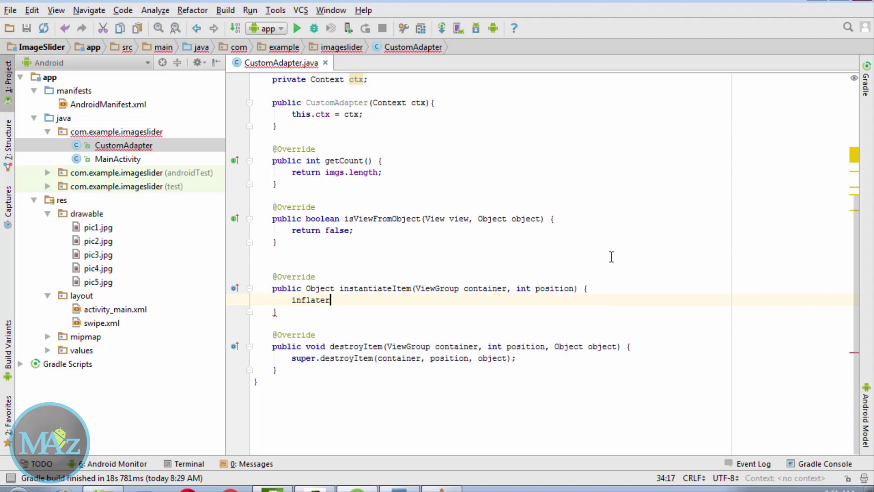
{"action": "type", "text": "=("}
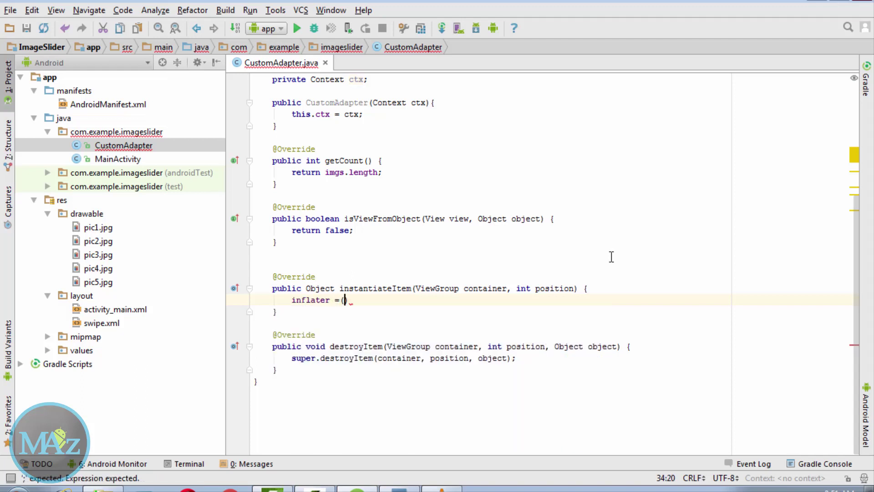
{"action": "type", "text": "L"}
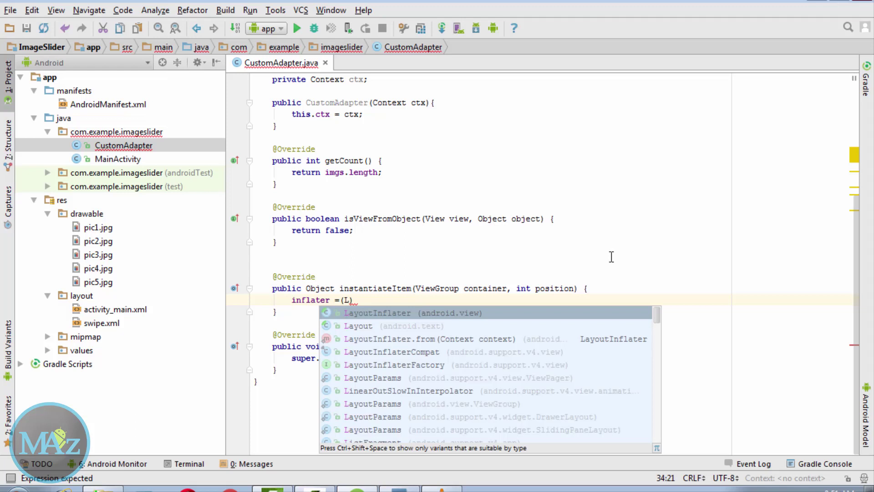
{"action": "key", "text": "Return"}
{"action": "type", "text": ")"}
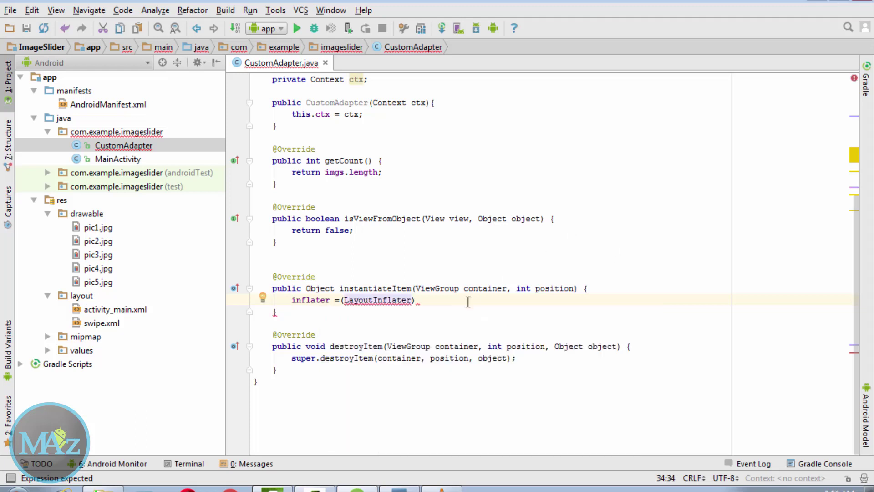
{"action": "type", "text": ")"}
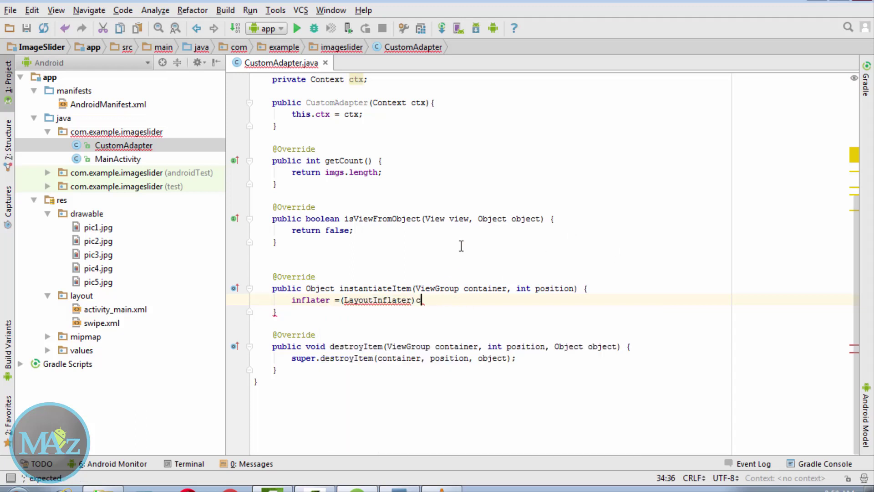
{"action": "type", "text": "ctx"}
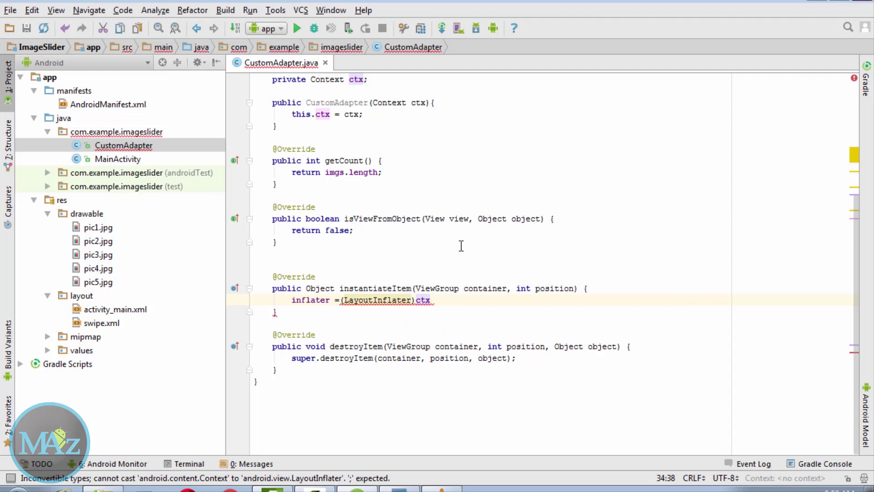
{"action": "type", "text": "."}
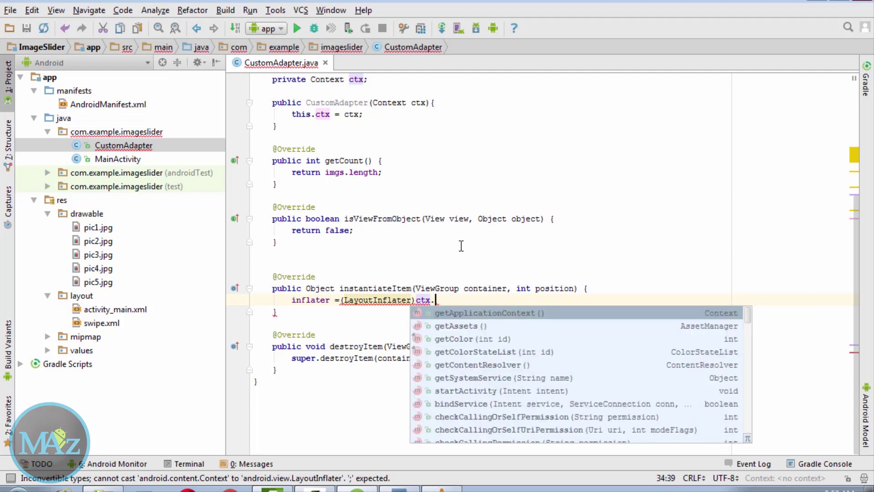
{"action": "type", "text": "ge"}
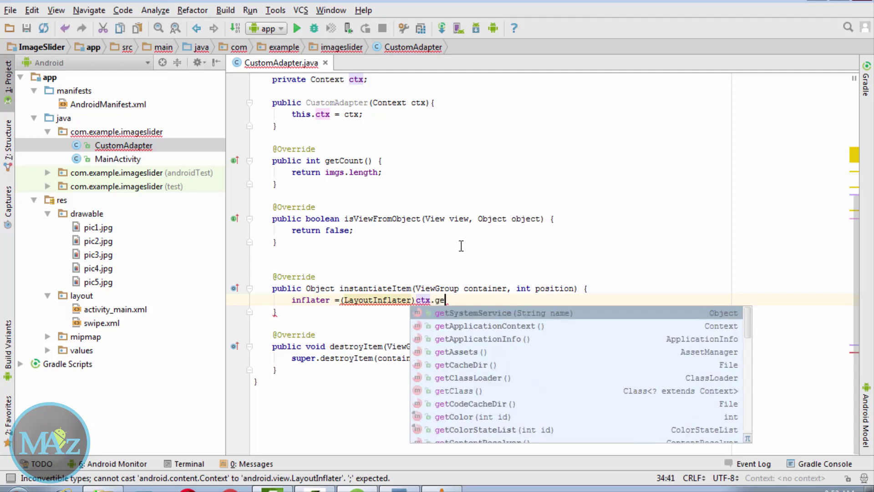
{"action": "type", "text": "t"}
{"action": "key", "text": "Return"}
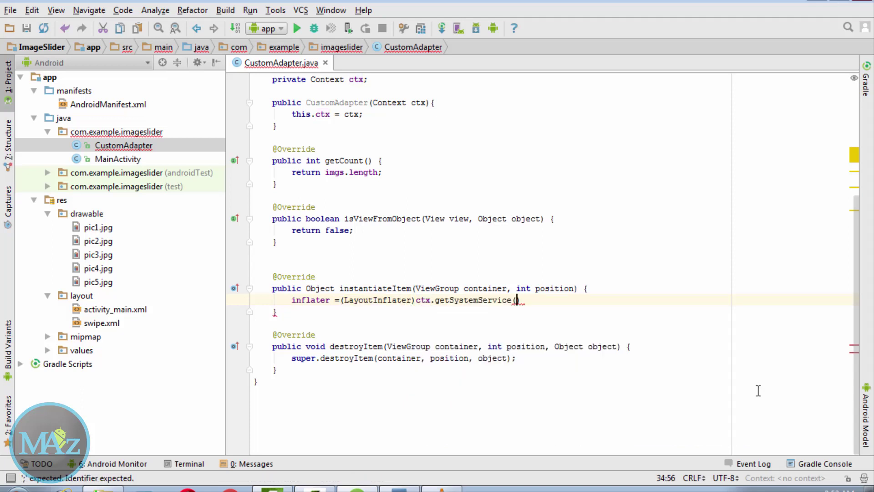
{"action": "type", "text": "C"}
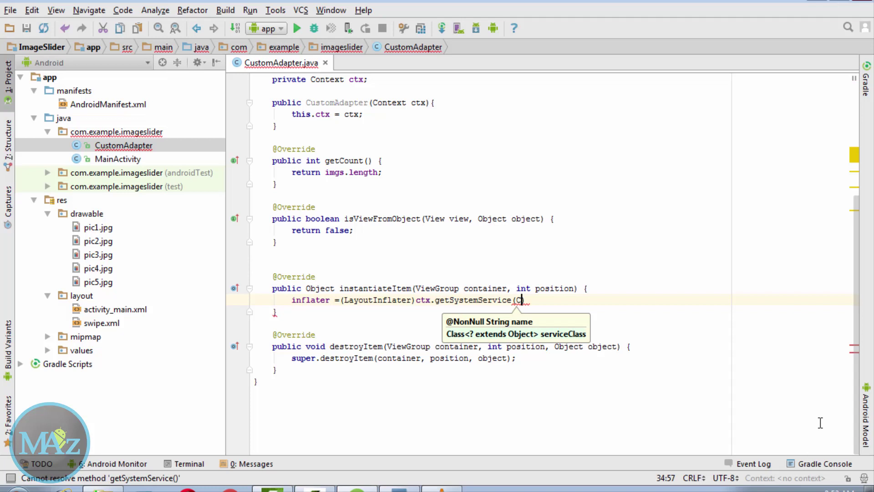
{"action": "type", "text": "on"}
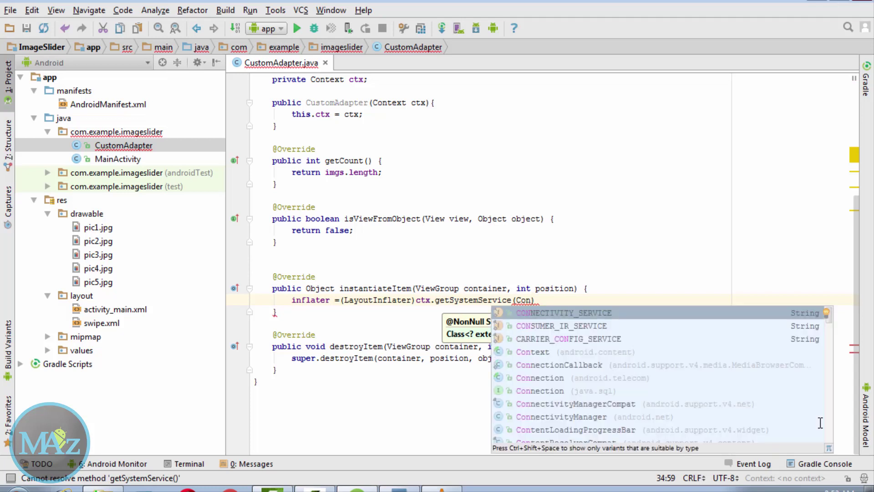
{"action": "key", "text": "Down"}
{"action": "key", "text": "Down"}
{"action": "key", "text": "Down"}
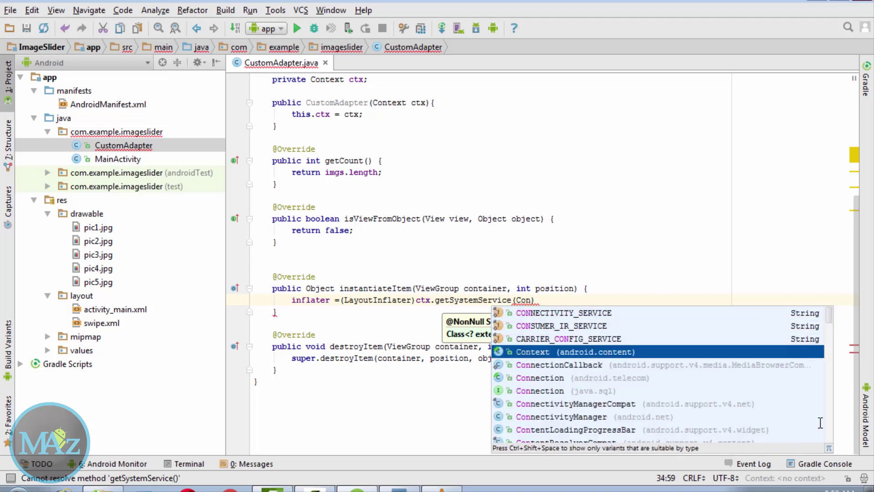
{"action": "key", "text": "Return"}
{"action": "type", "text": ".LAYOUT_INFLATER_SERVICE"}
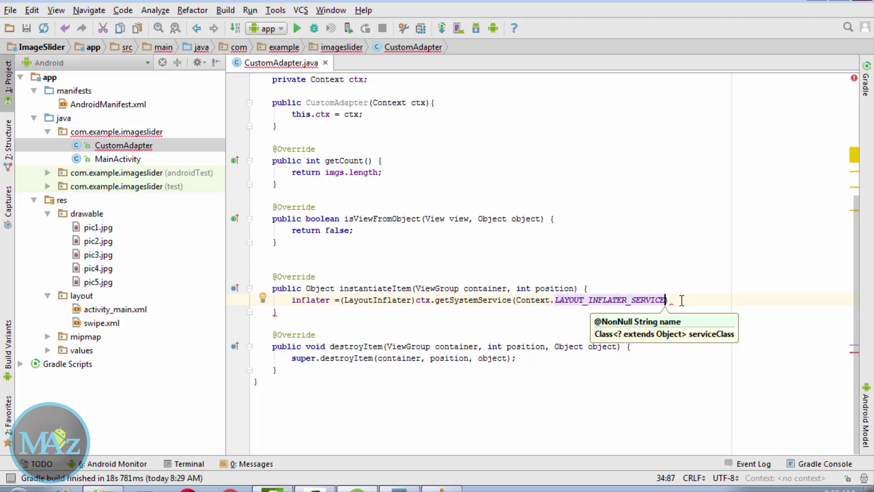
{"action": "type", "text": ");"}
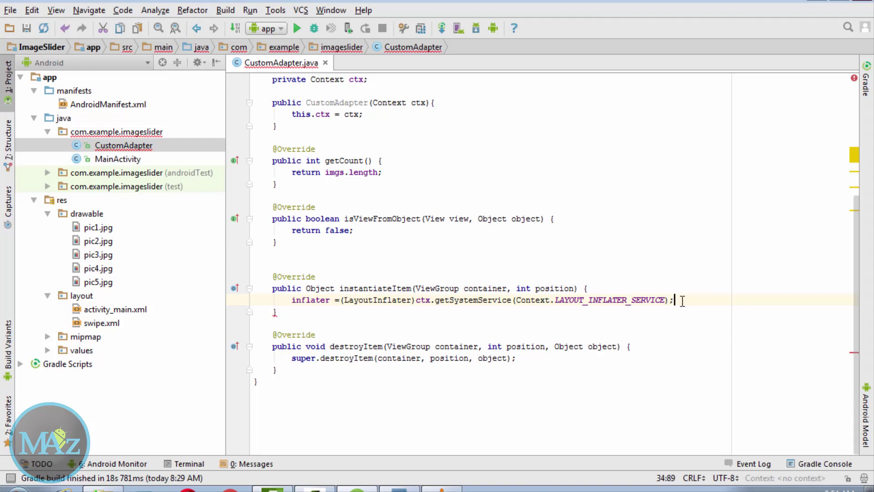
- Add View v = inflater.inflate(R.layout.swipe, container, false); on a new line
{"action": "key", "text": "Return"}
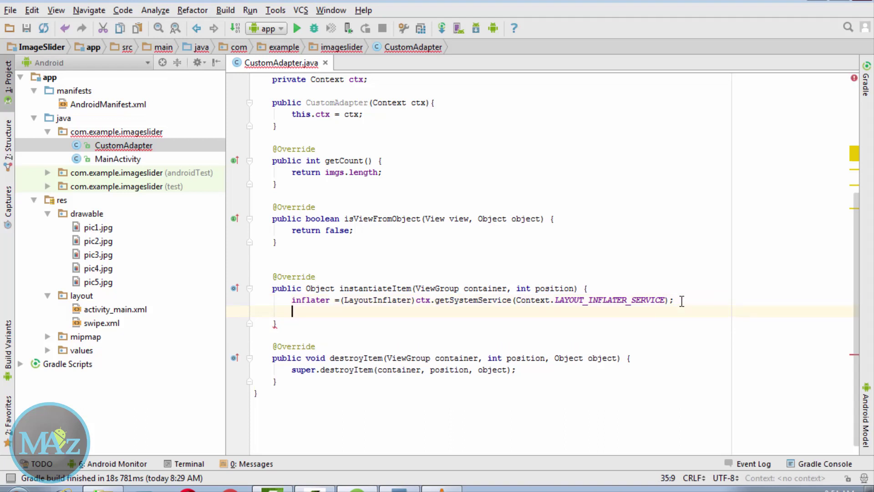
{"action": "type", "text": "View"}
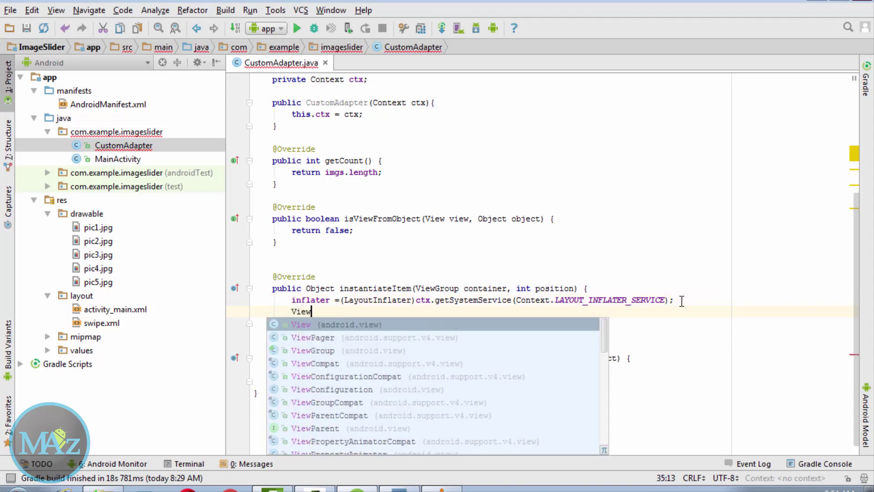
{"action": "type", "text": " v = "}
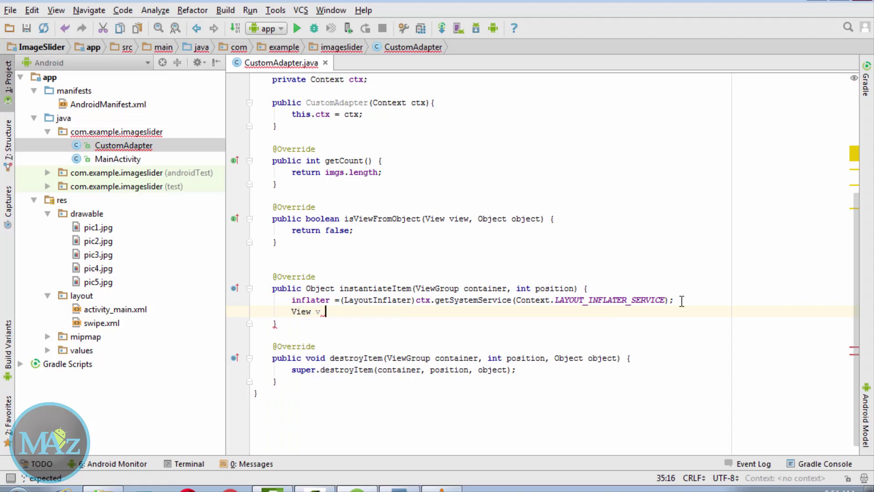
{"action": "type", "text": "in"}
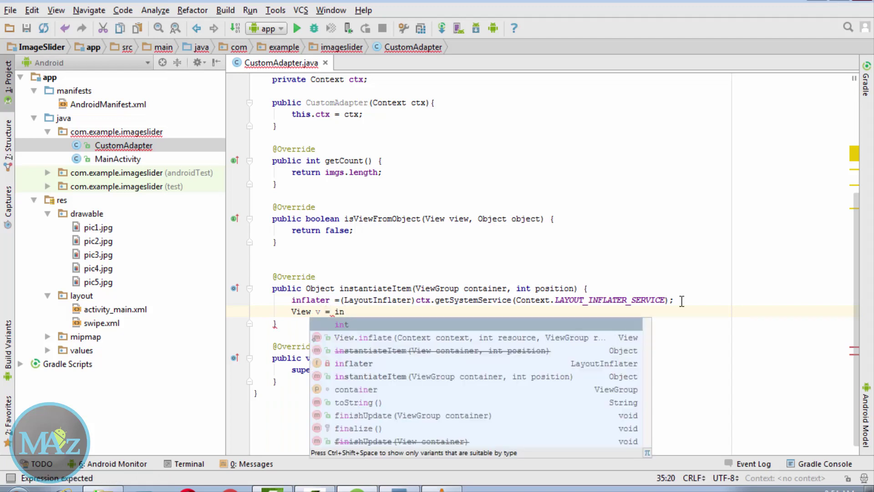
{"action": "key", "text": "Down"}
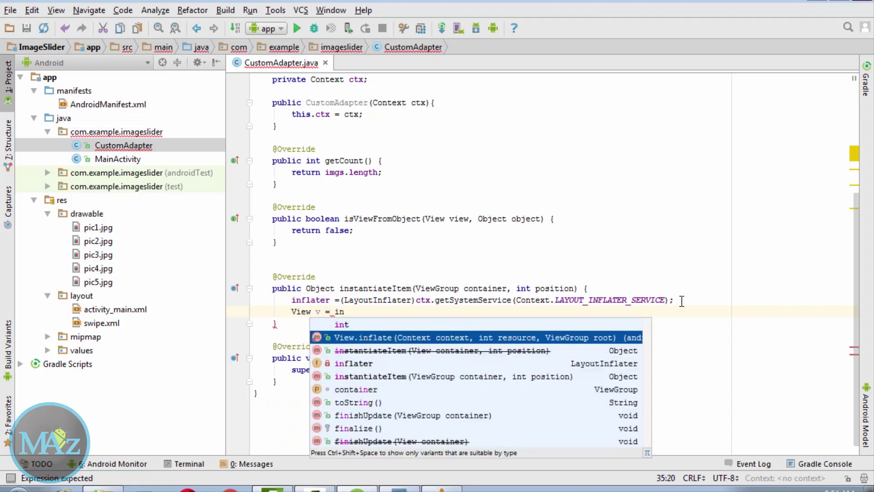
{"action": "key", "text": "Down"}
{"action": "key", "text": "Down"}
{"action": "key", "text": "Return"}
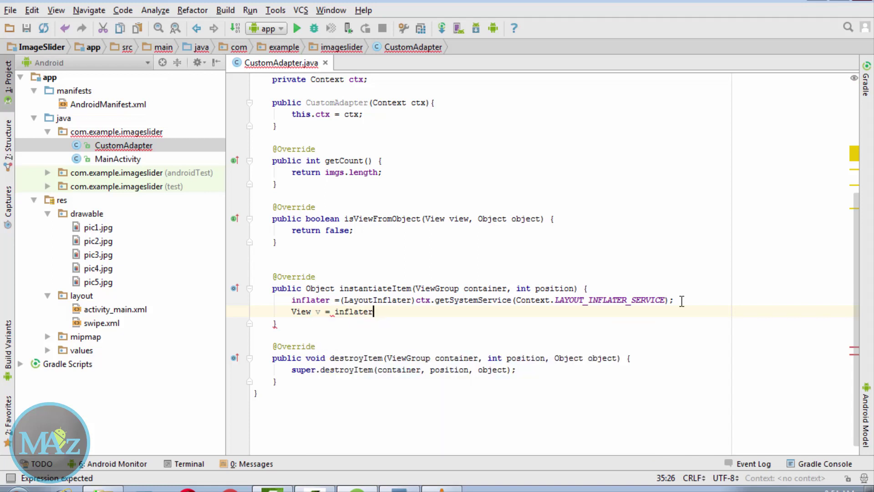
{"action": "type", "text": "."}
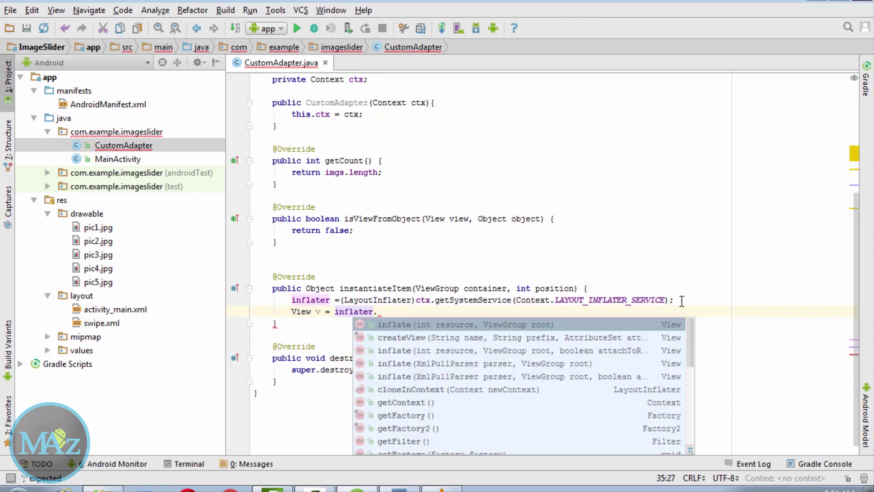
{"action": "key", "text": "Return"}
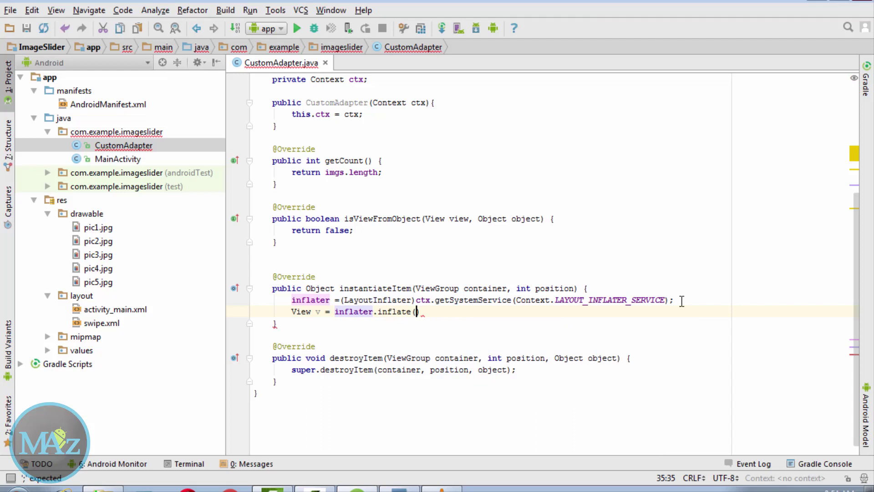
{"action": "type", "text": "R"}
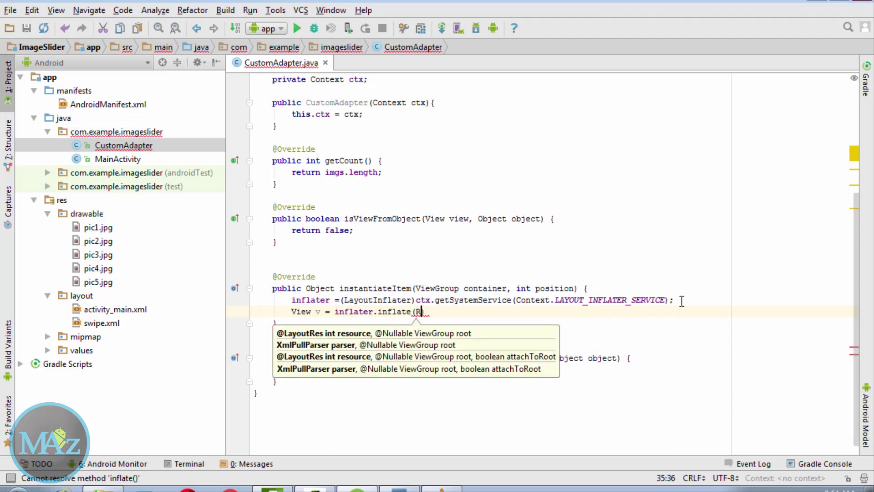
{"action": "type", "text": ".la"}
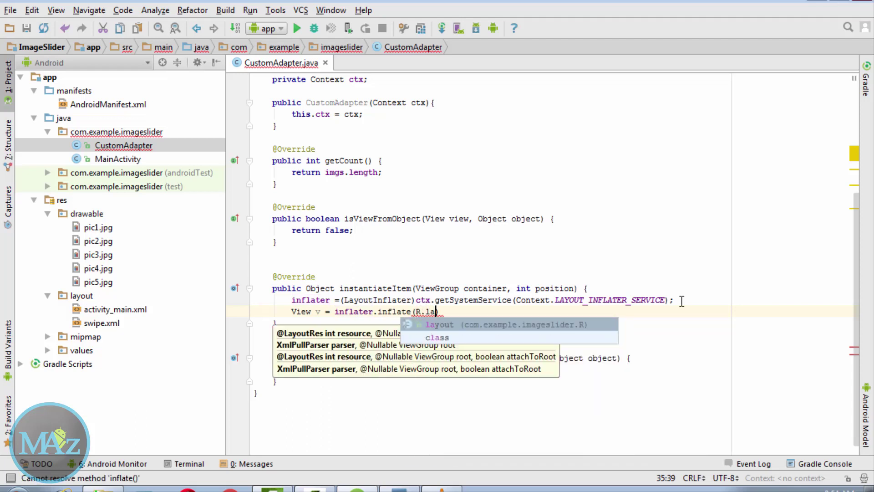
{"action": "key", "text": "Return"}
{"action": "type", "text": "."}
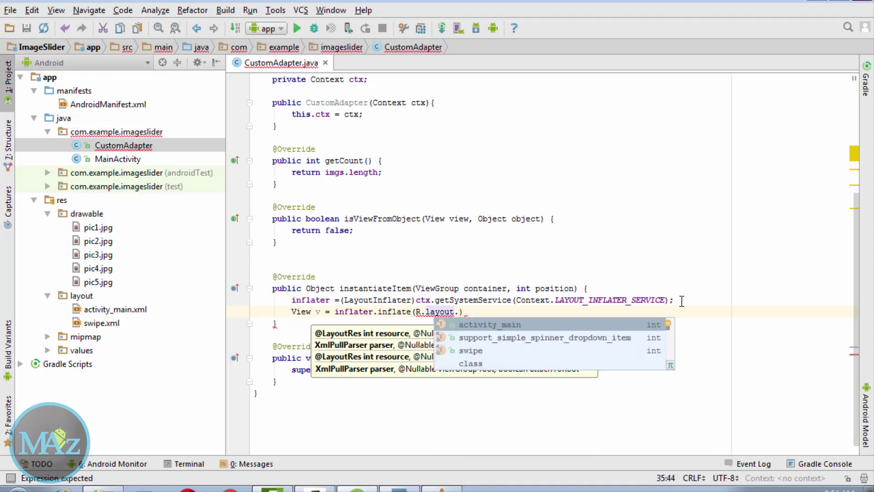
{"action": "key", "text": "Down"}
{"action": "key", "text": "Down"}
{"action": "key", "text": "Return"}
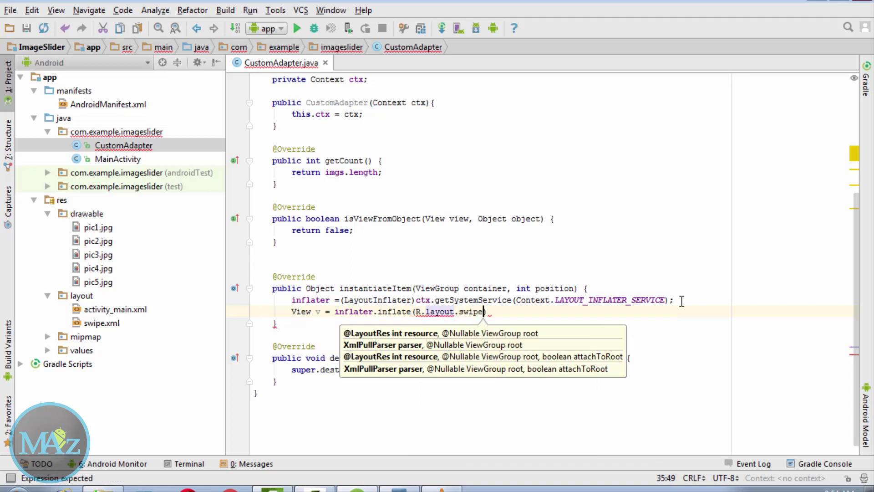
{"action": "type", "text": ","}
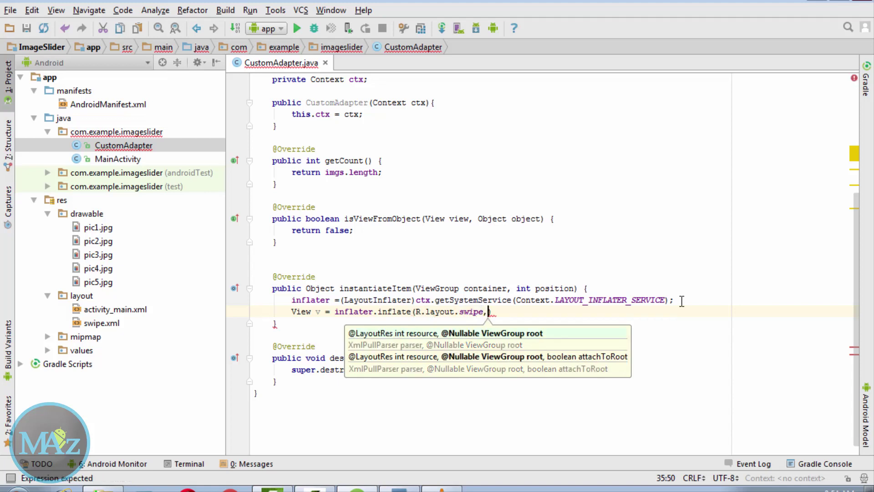
{"action": "type", "text": "con"}
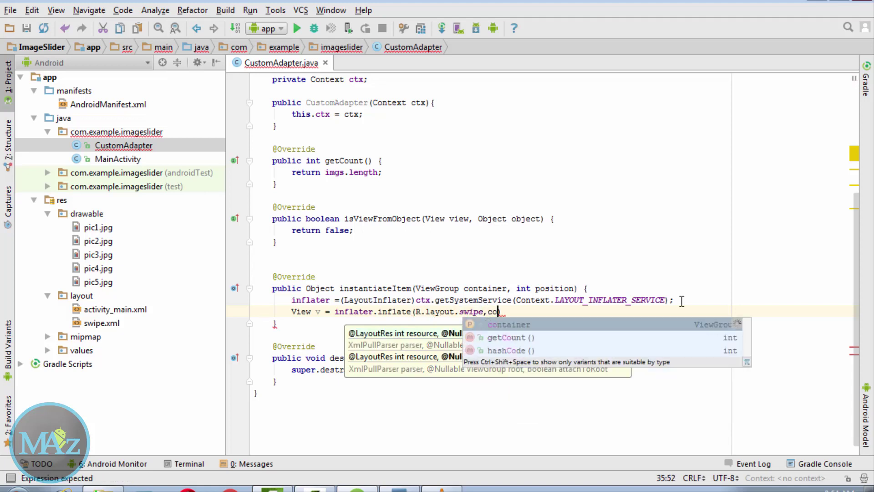
{"action": "key", "text": "Return"}
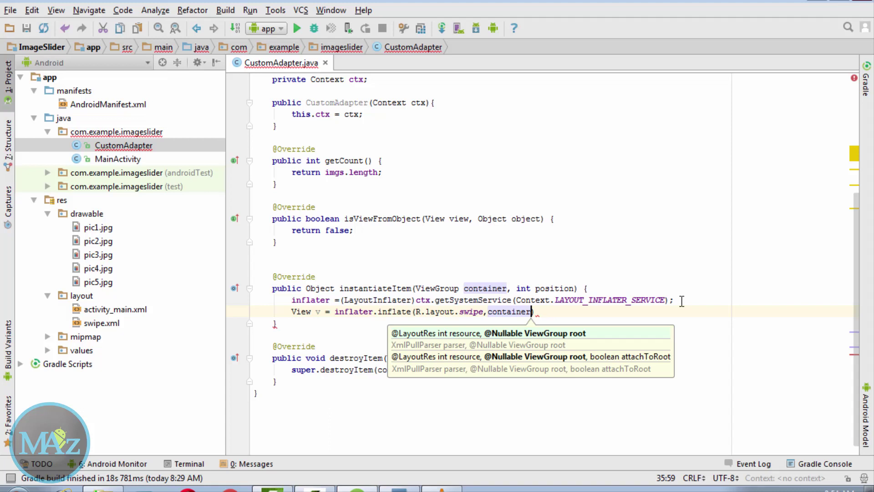
{"action": "type", "text": ","}
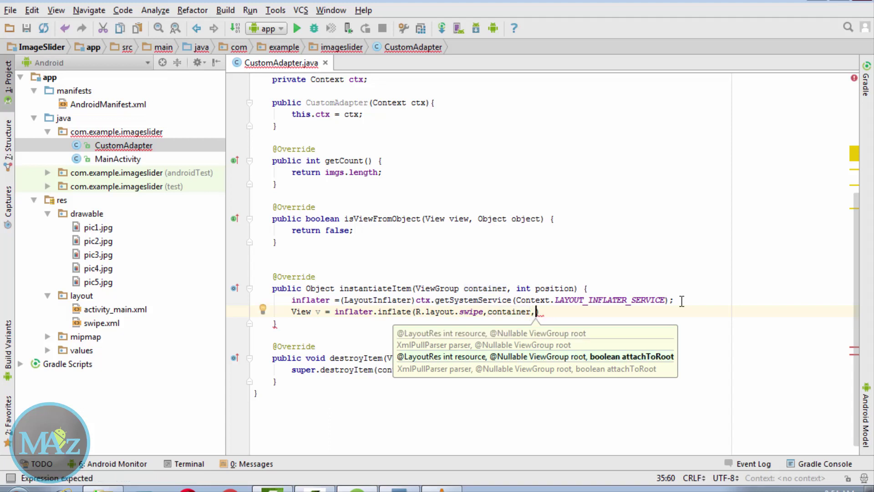
{"action": "type", "text": "fa"}
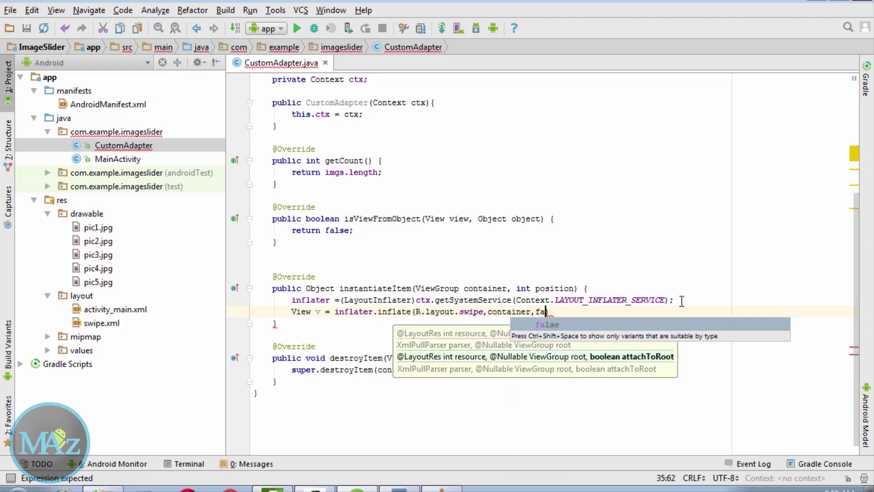
{"action": "key", "text": "Return"}
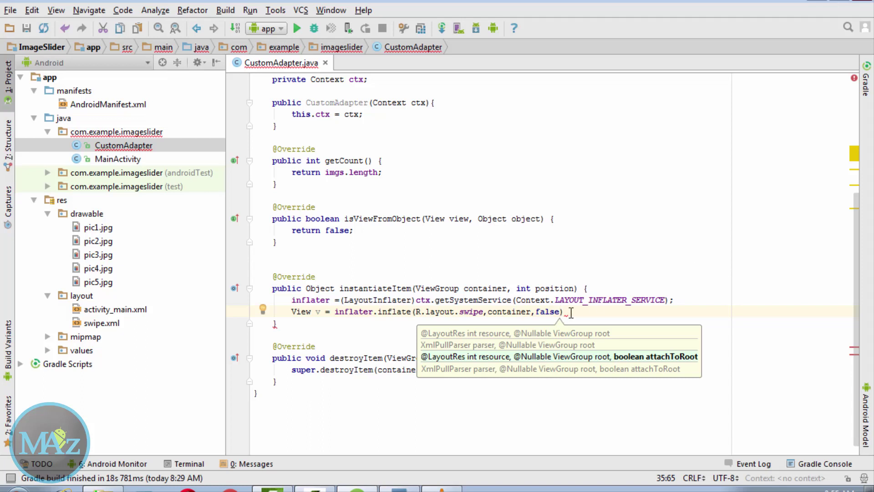
{"action": "type", "text": ");"}
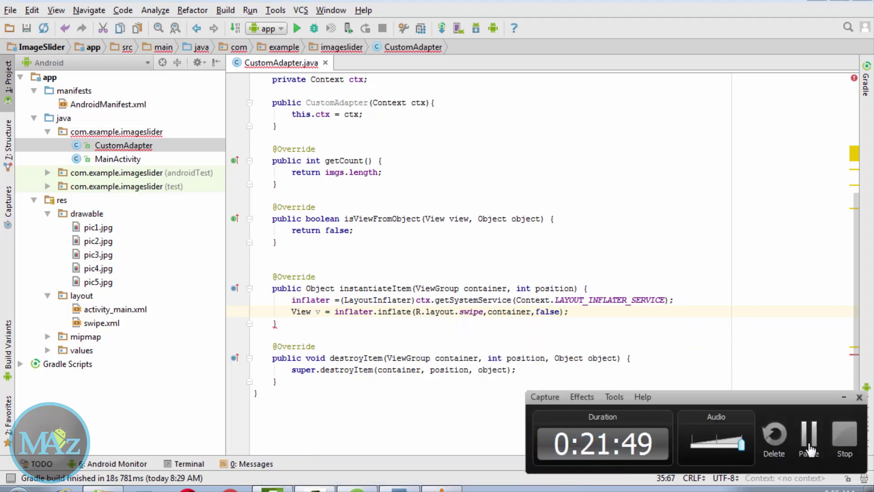
- Declare ImageView img = (ImageView) v.findViewById(R.id.imageView) below the inflate line
{"action": "key", "text": "Return"}
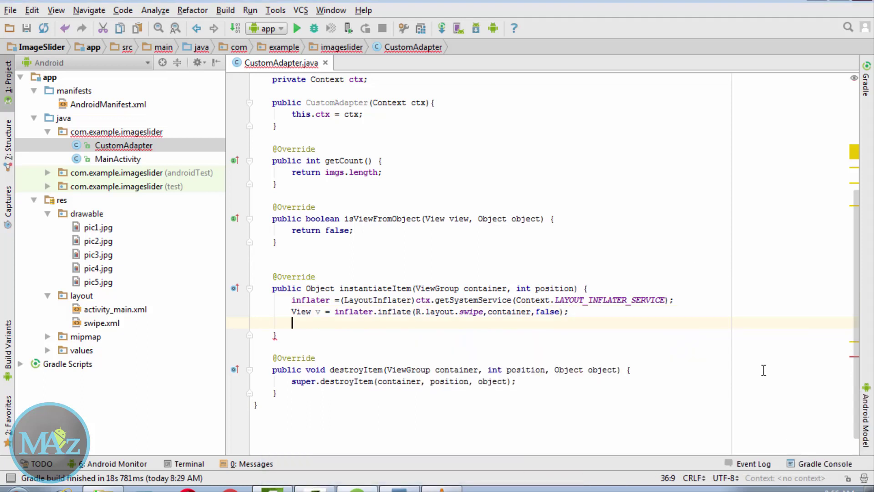
{"action": "type", "text": "Ima"}
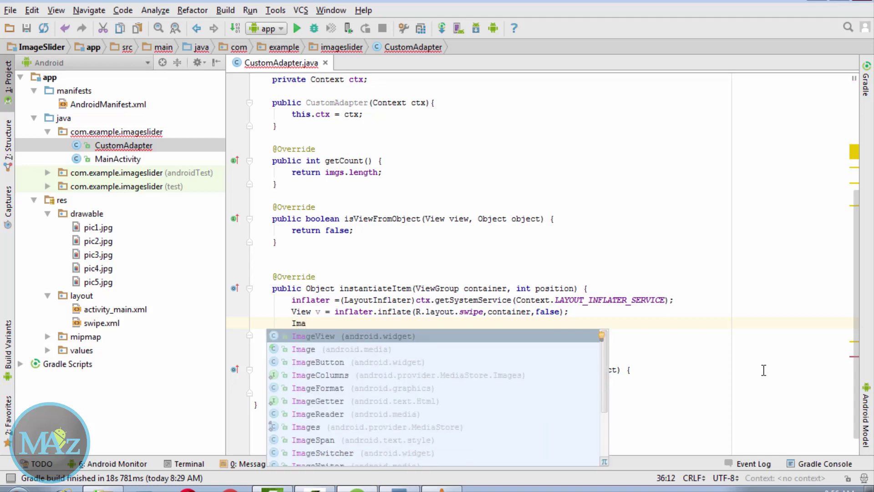
{"action": "key", "text": "Return"}
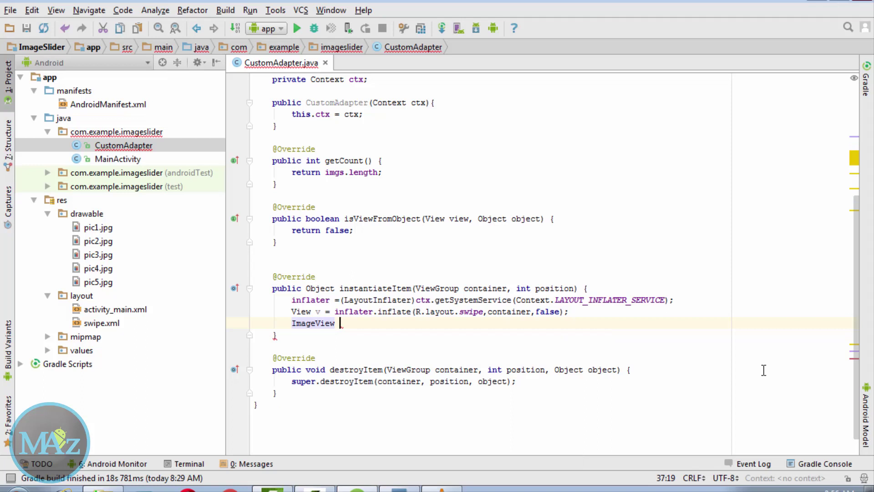
{"action": "type", "text": "i"}
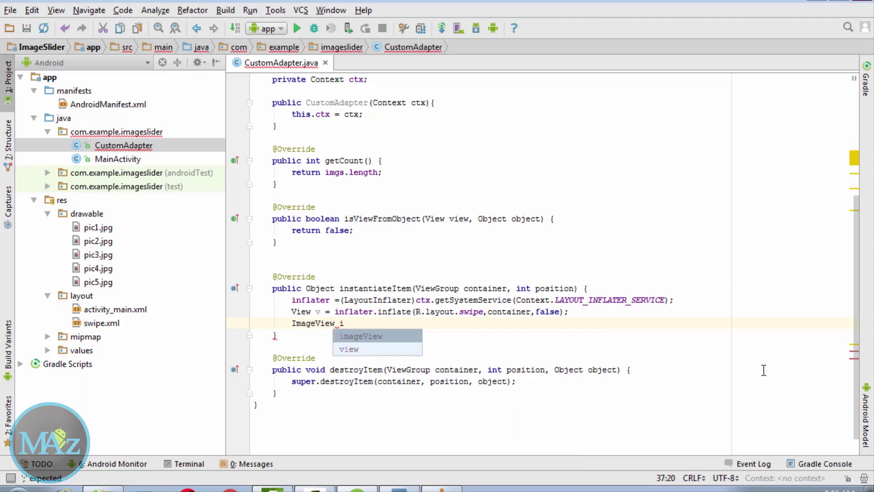
{"action": "type", "text": "m"}
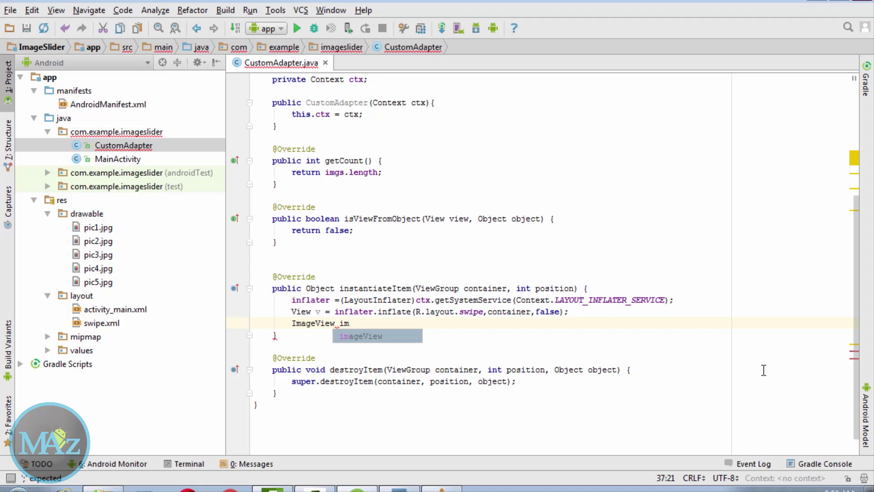
{"action": "type", "text": "g = (Im"}
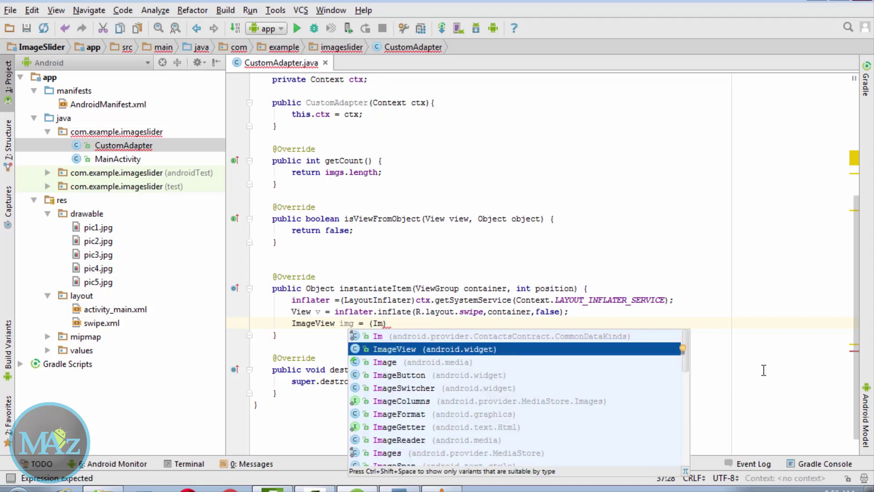
{"action": "key", "text": "Return"}
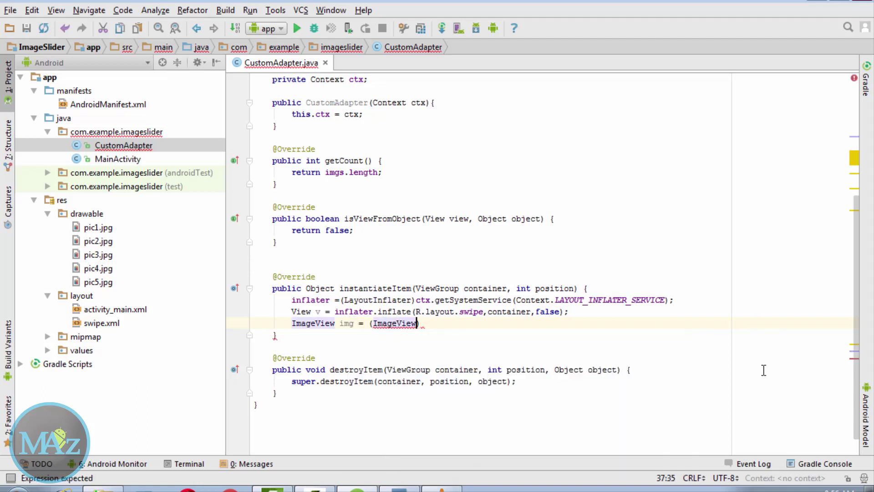
{"action": "type", "text": ")"}
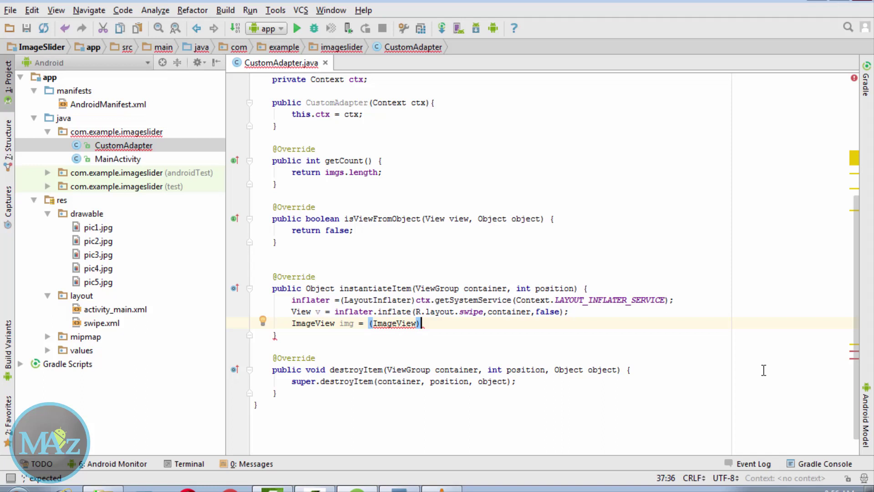
{"action": "type", "text": "v."}
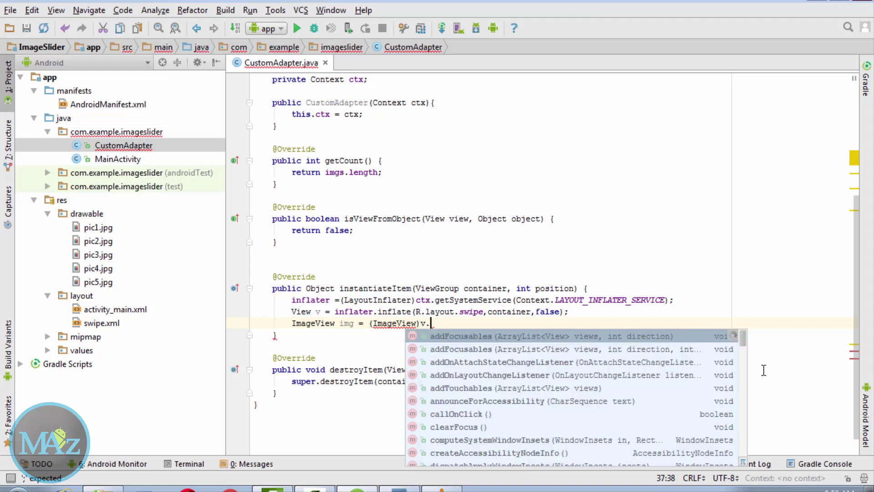
{"action": "type", "text": "f"}
{"action": "key", "text": "Return"}
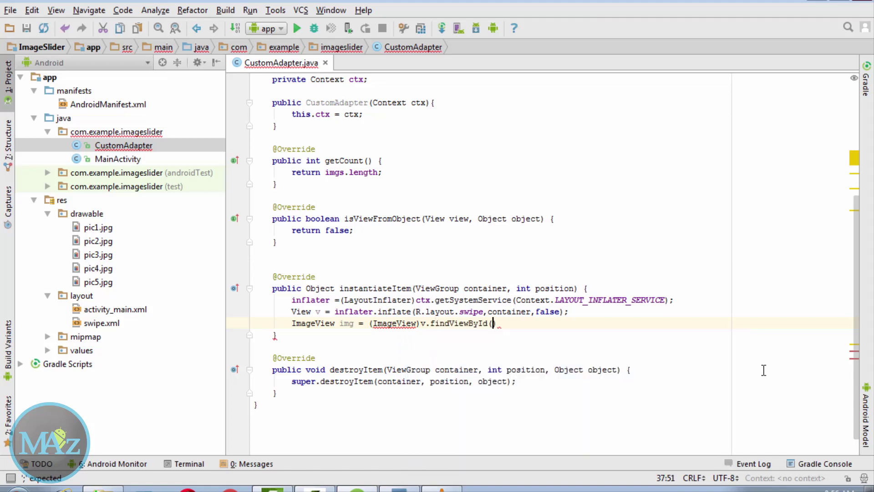
{"action": "type", "text": "R."}
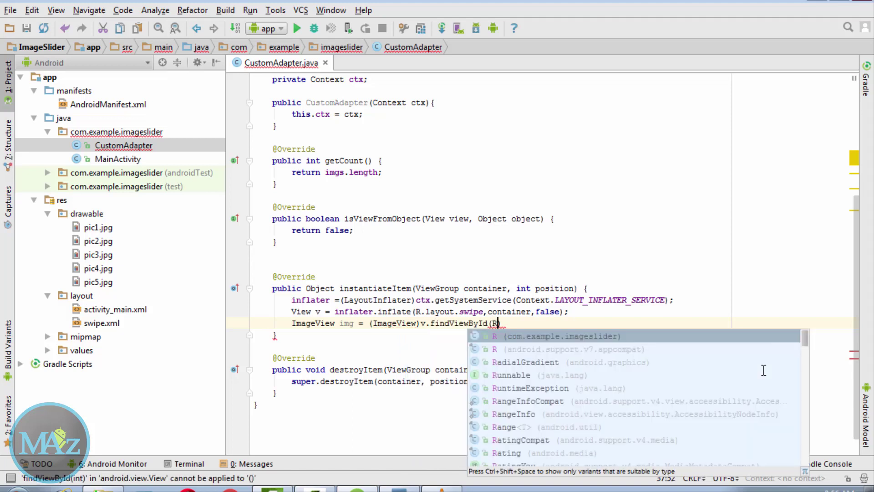
{"action": "type", "text": "id."}
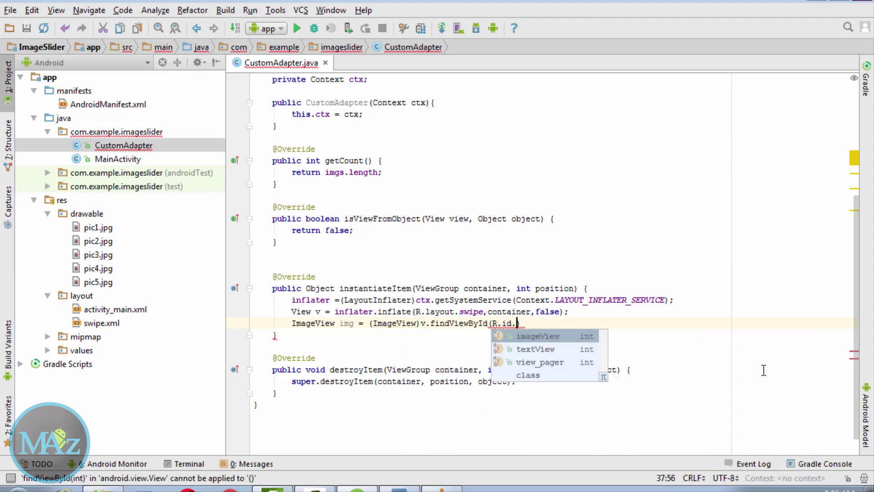
{"action": "type", "text": "i"}
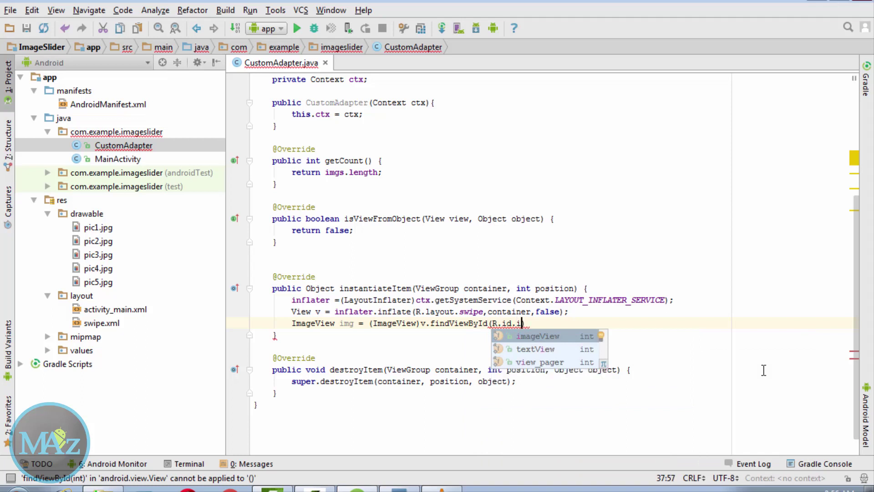
{"action": "key", "text": "Return"}
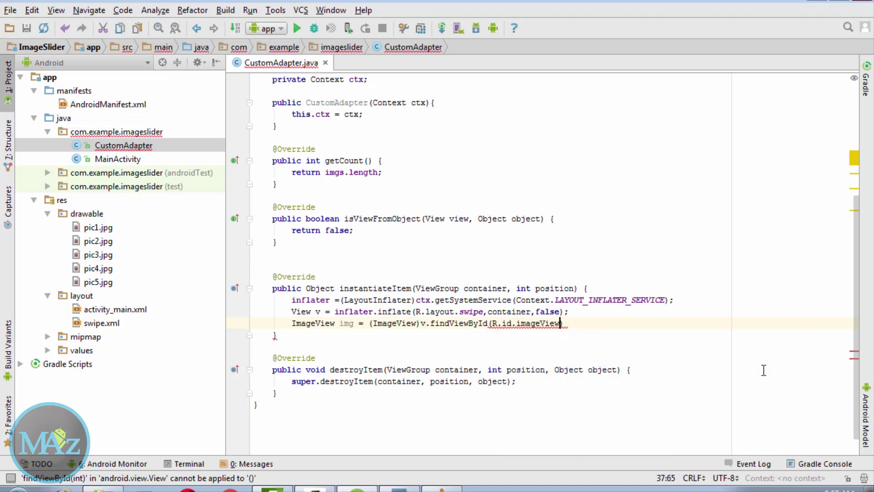
{"action": "type", "text": ")"}
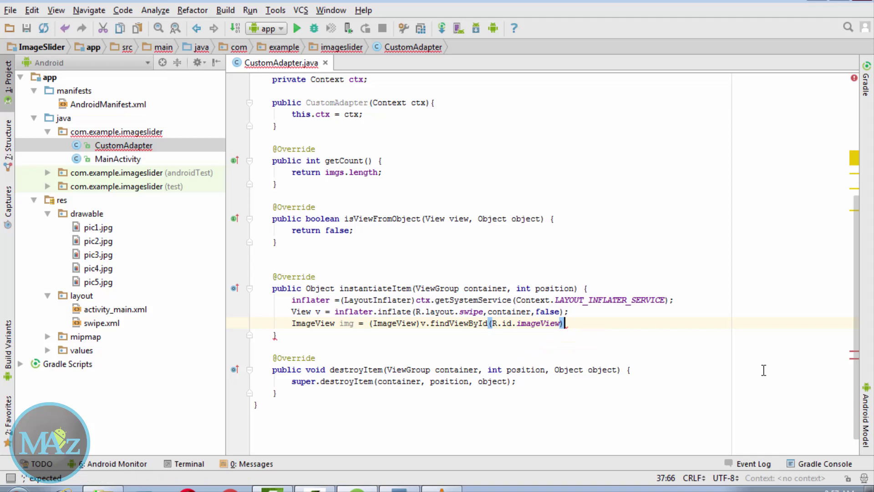
{"action": "type", "text": ";"}
- Add TextView tv = (TextView) v.findViewById(R.id.textView); and begin a new line
{"action": "key", "text": "Return"}
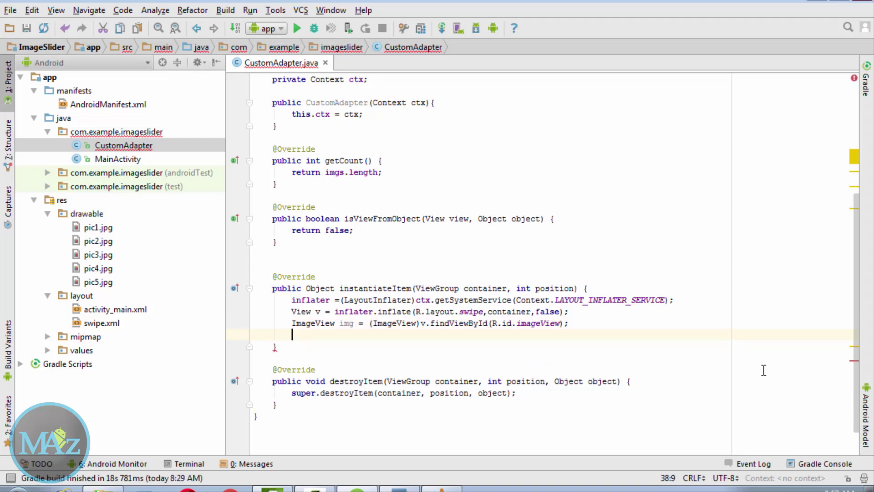
{"action": "type", "text": "Te"}
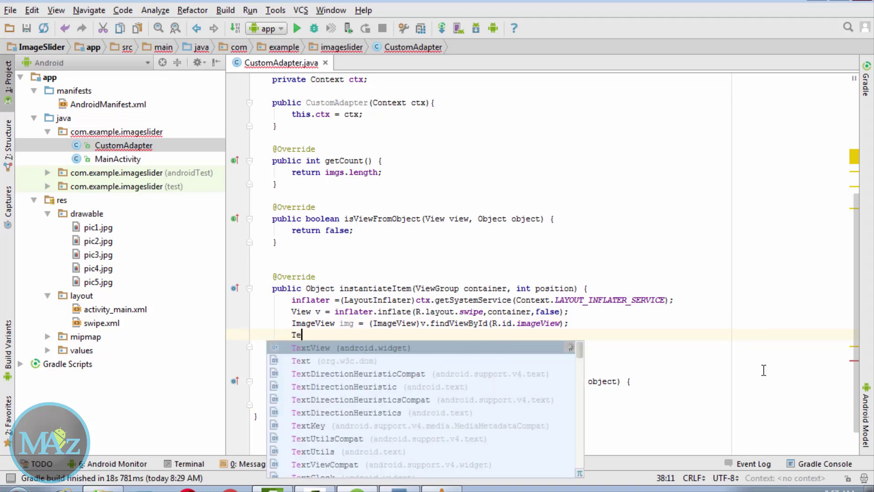
{"action": "key", "text": "Return"}
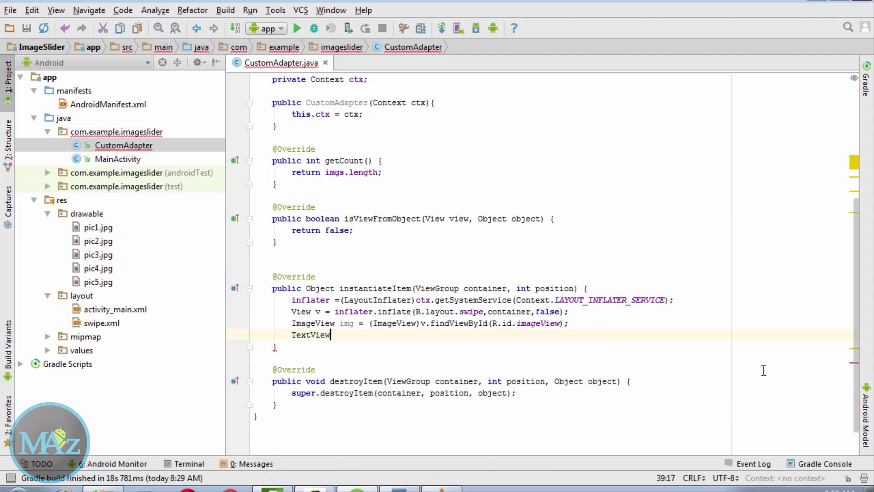
{"action": "type", "text": " t"}
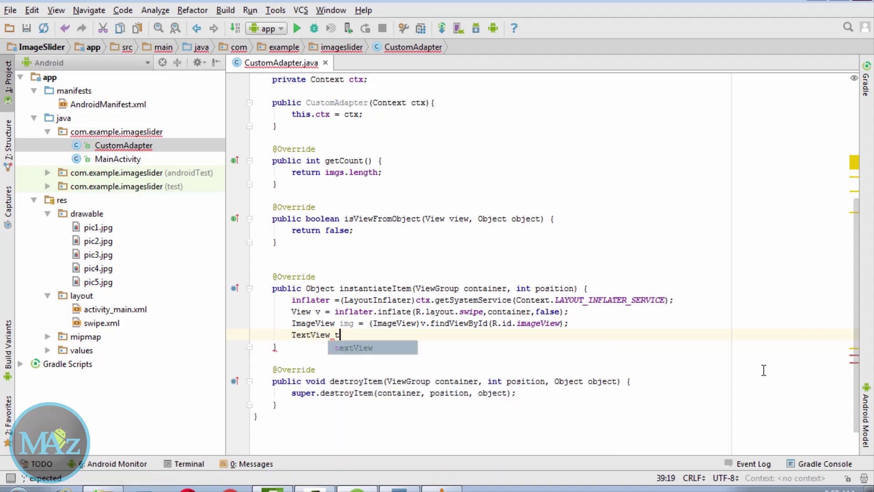
{"action": "type", "text": "v"}
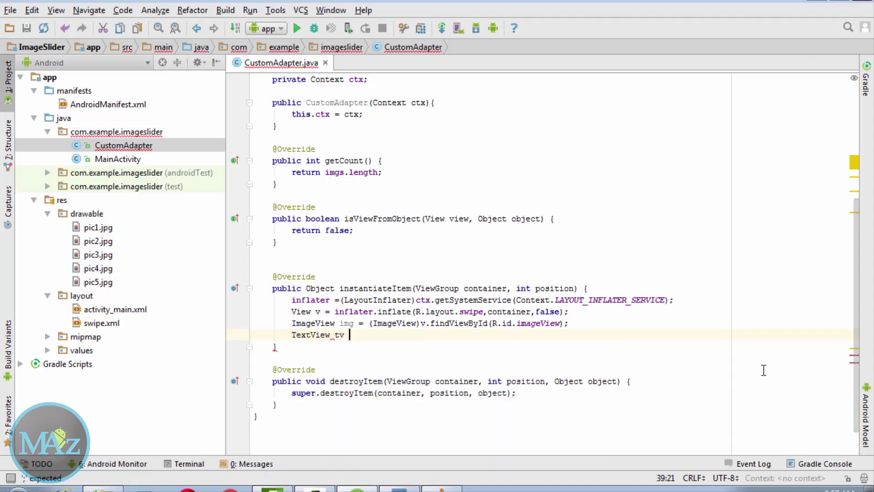
{"action": "type", "text": " = ("}
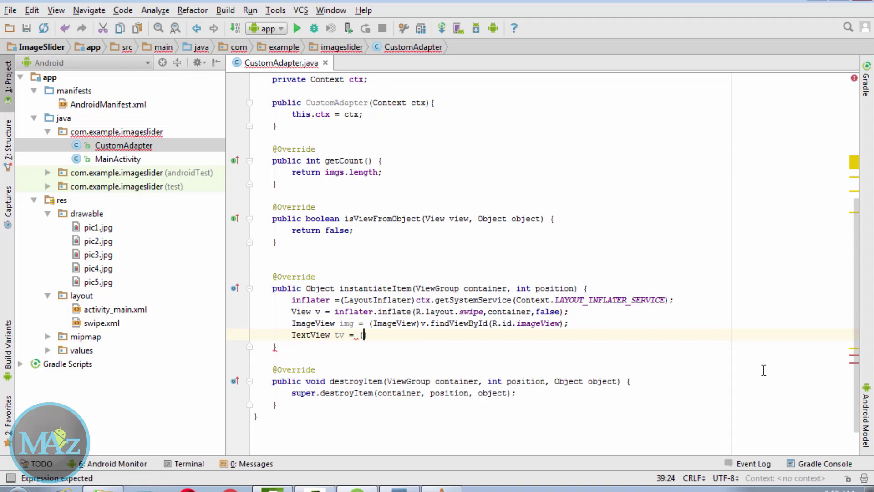
{"action": "type", "text": "Te"}
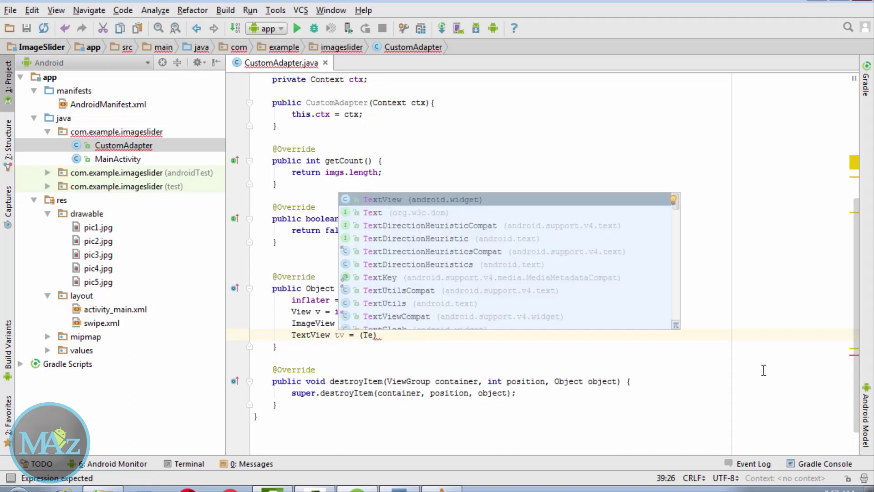
{"action": "key", "text": "Return"}
{"action": "type", "text": ")"}
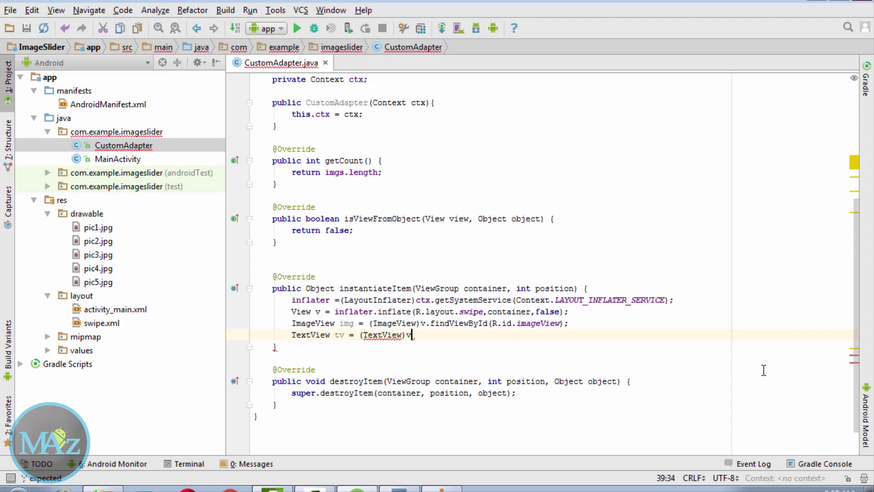
{"action": "type", "text": "v."}
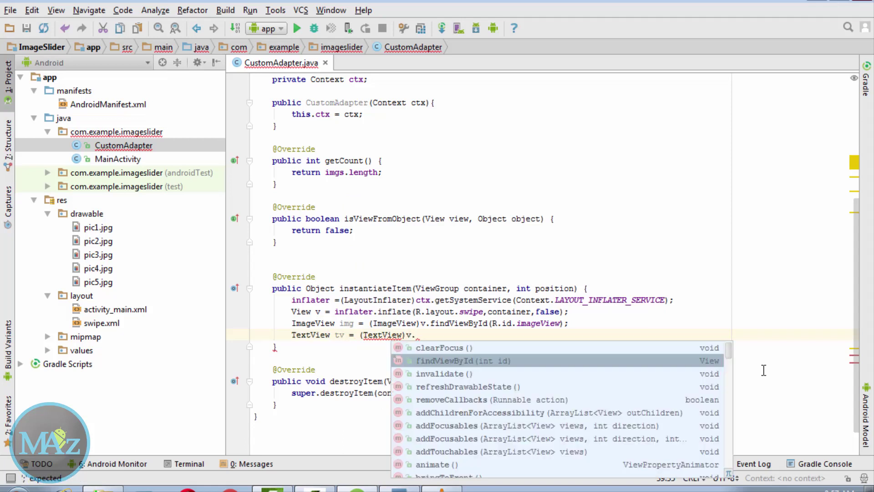
{"action": "key", "text": "Return"}
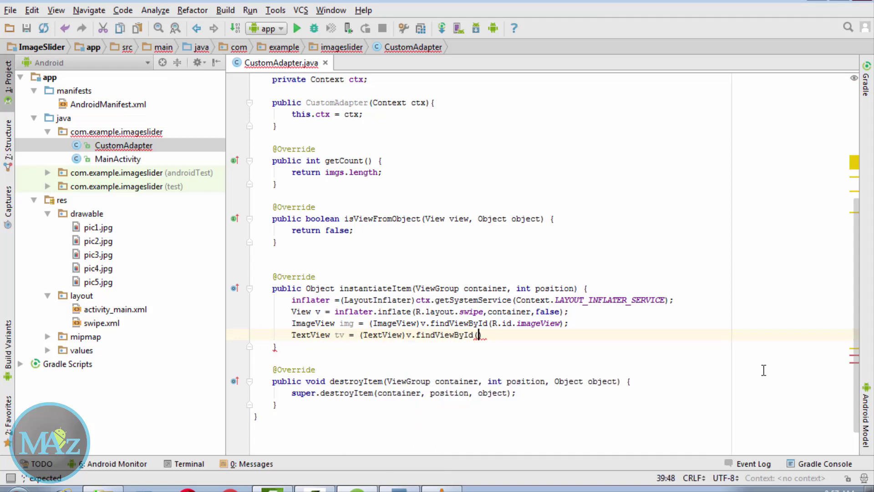
{"action": "type", "text": "R."}
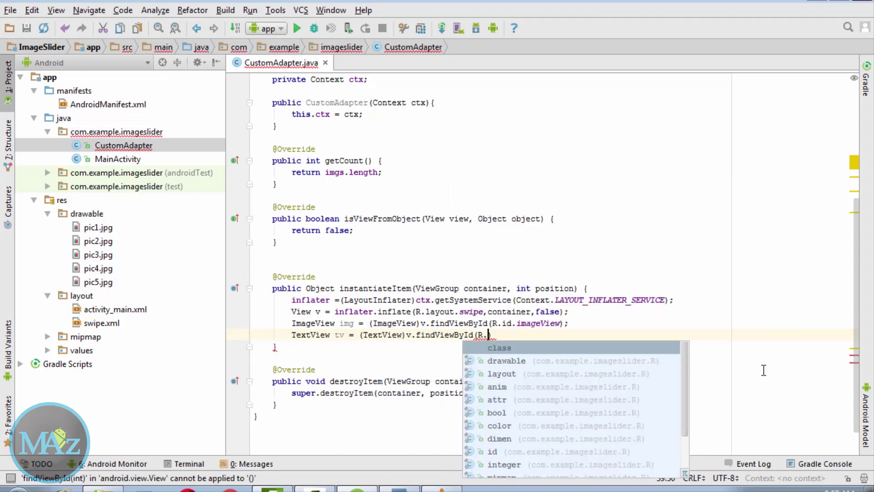
{"action": "type", "text": "id."}
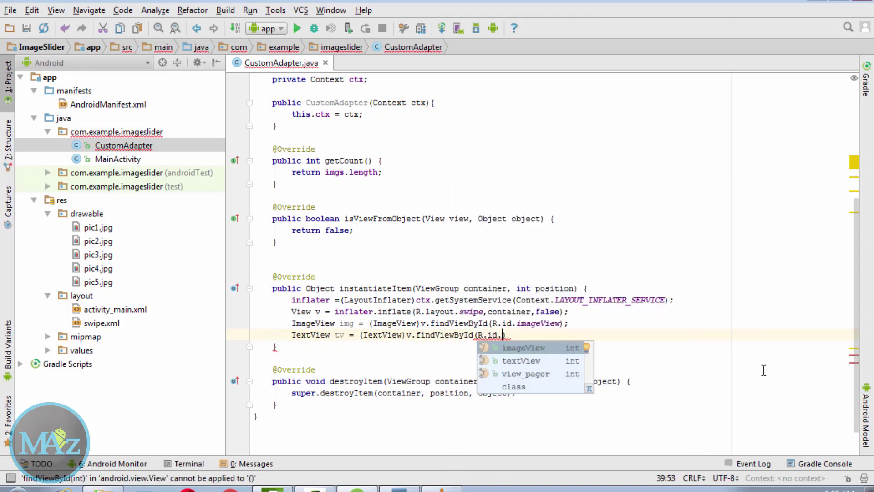
{"action": "key", "text": "Down"}
{"action": "key", "text": "Return"}
{"action": "type", "text": ")"}
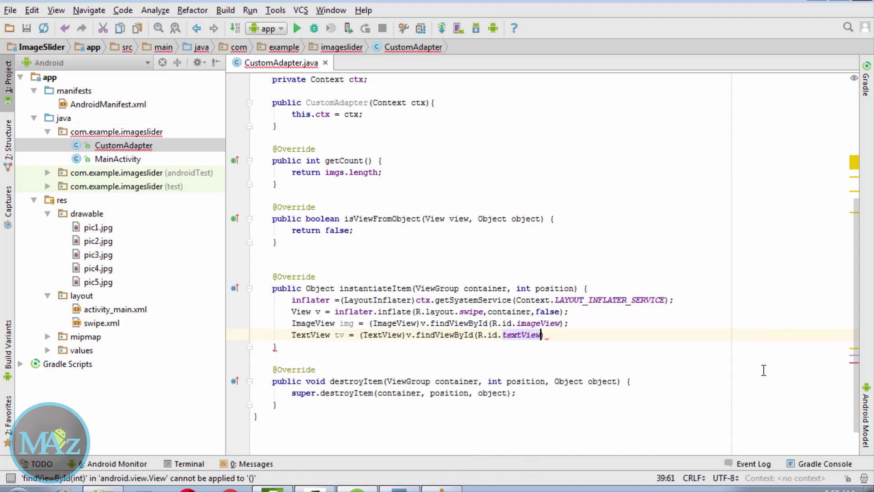
{"action": "type", "text": ";"}
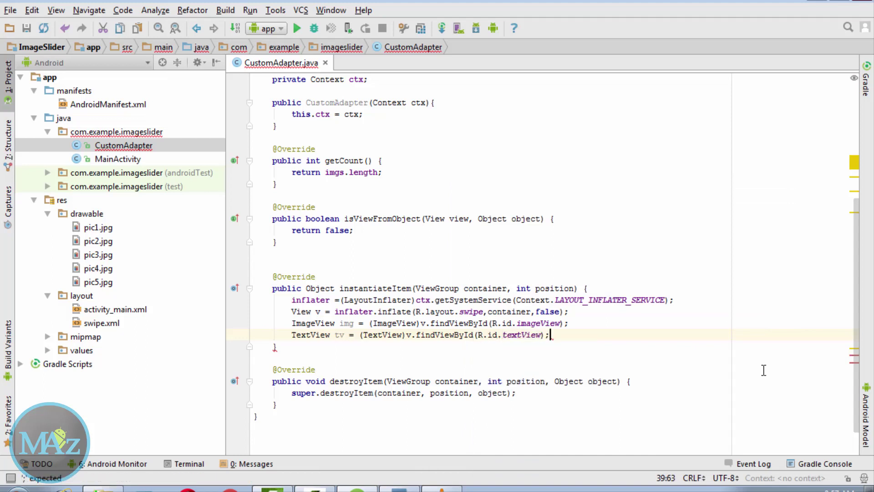
{"action": "key", "text": "Return"}
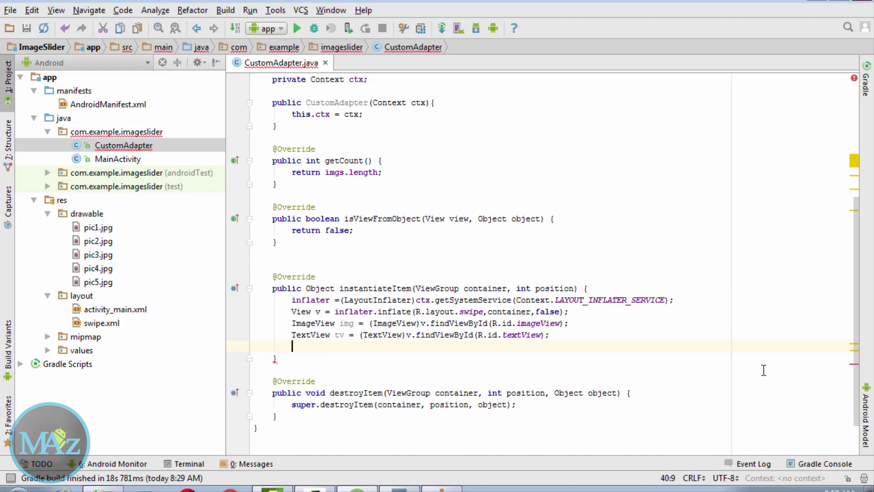
{"action": "type", "text": "i"}
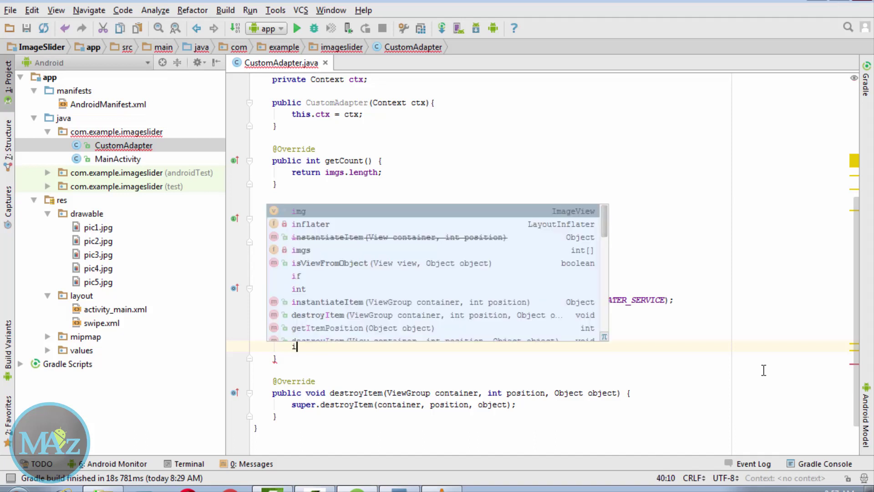
{"action": "type", "text": "mg"}
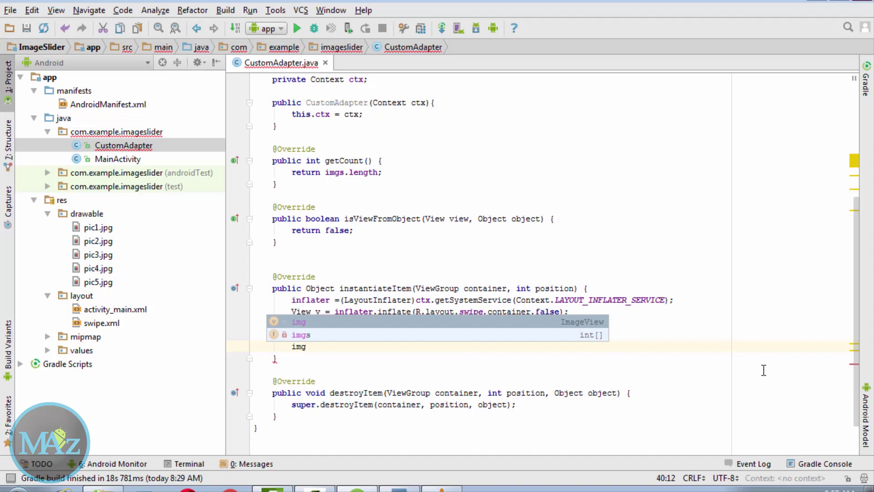
{"action": "type", "text": ".set"}
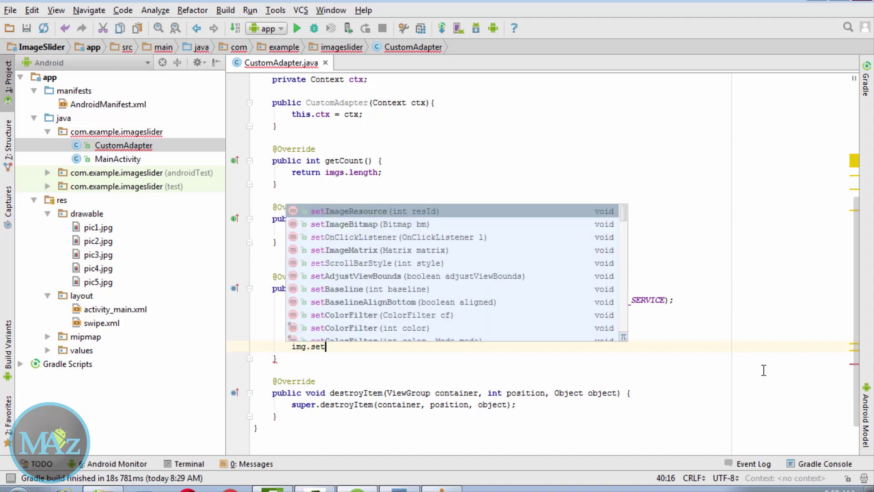
- Add img.setImageResource(imgs[position]); to instantiateItem
{"action": "key", "text": "Return"}
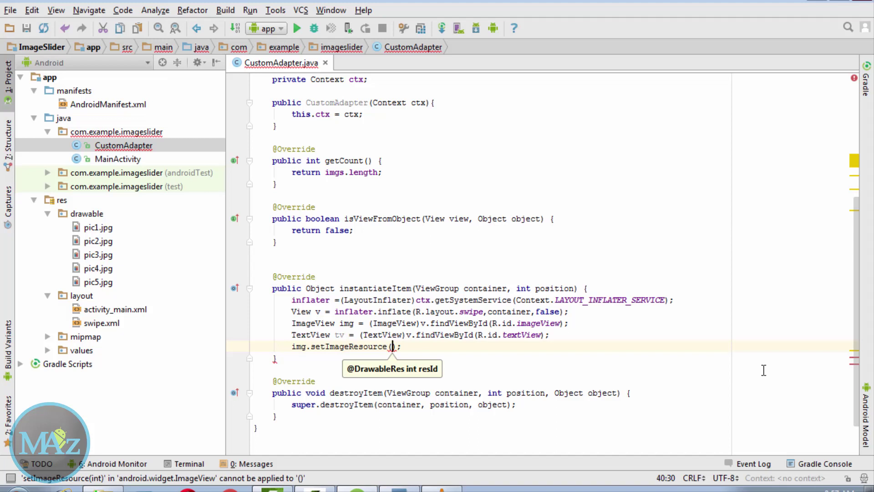
{"action": "type", "text": "im"}
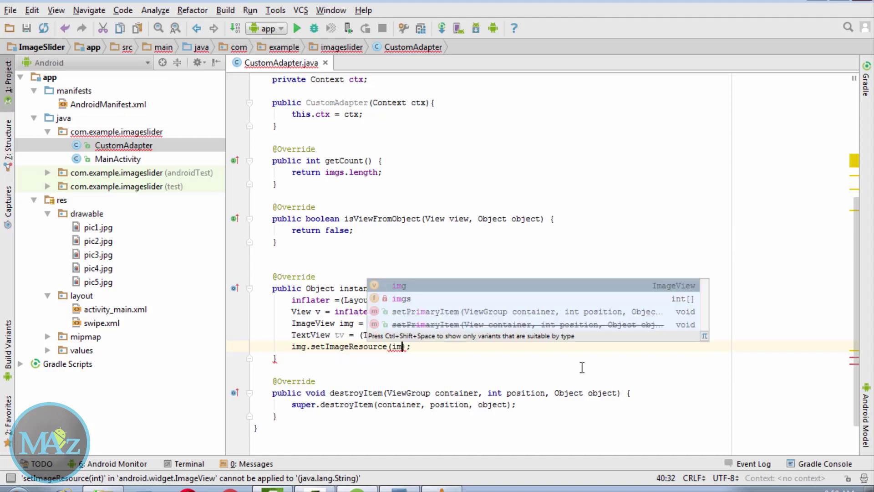
{"action": "key", "text": "Down"}
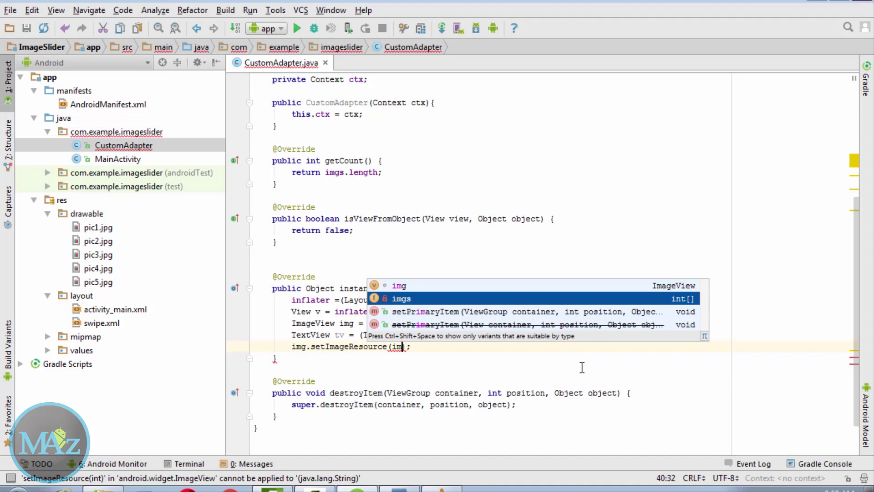
{"action": "key", "text": "Return"}
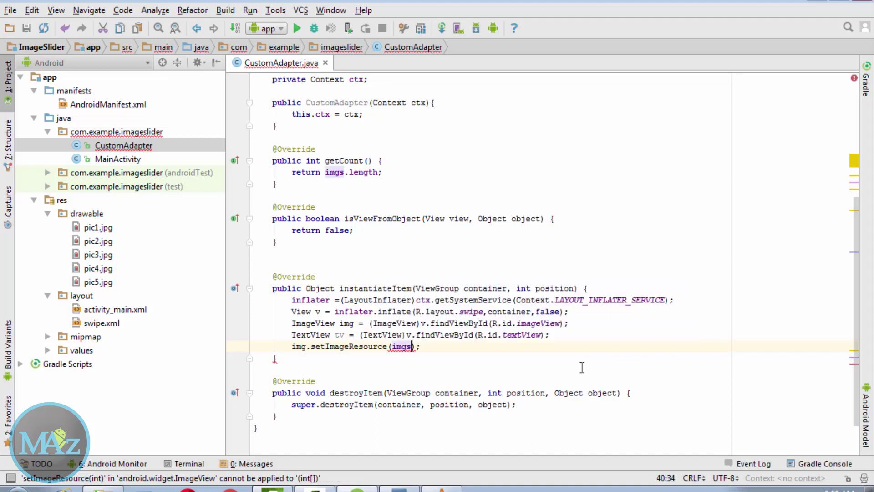
{"action": "type", "text": "["}
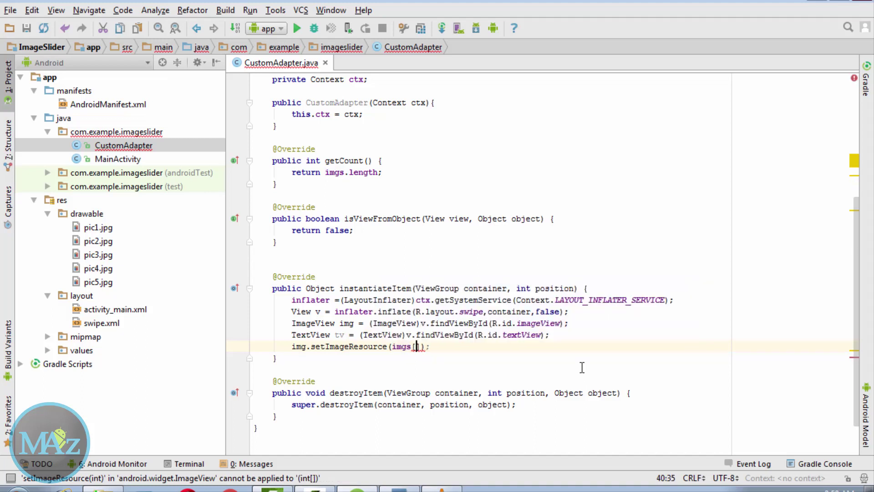
{"action": "type", "text": "p"}
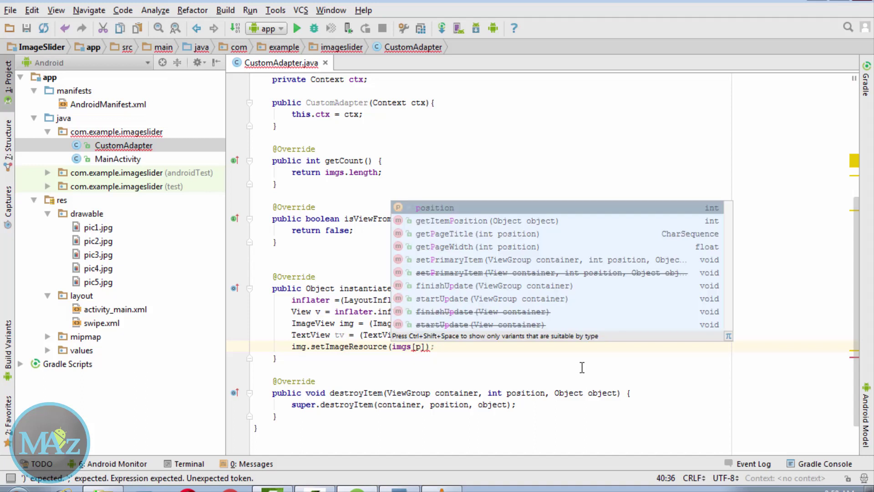
{"action": "key", "text": "Return"}
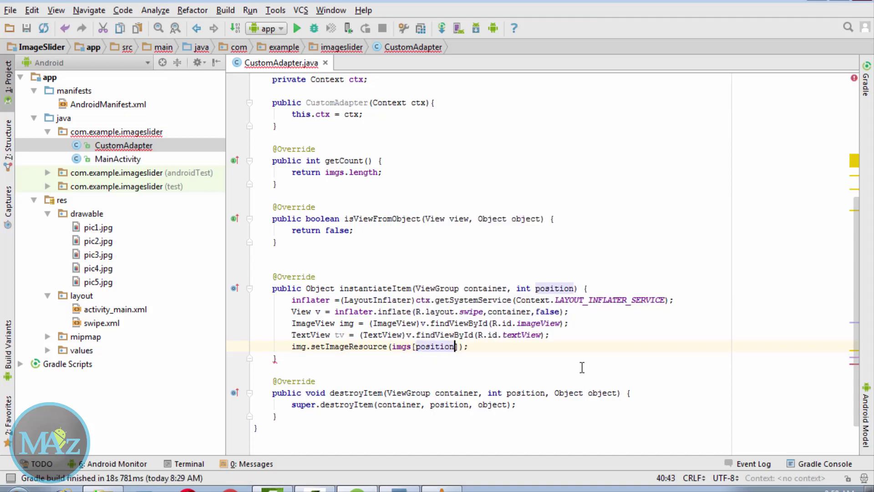
{"action": "key", "text": "End"}
- Add tv.setText("Image :"+position); below img.setImageResource in instantiateItem
{"action": "key", "text": "Return"}
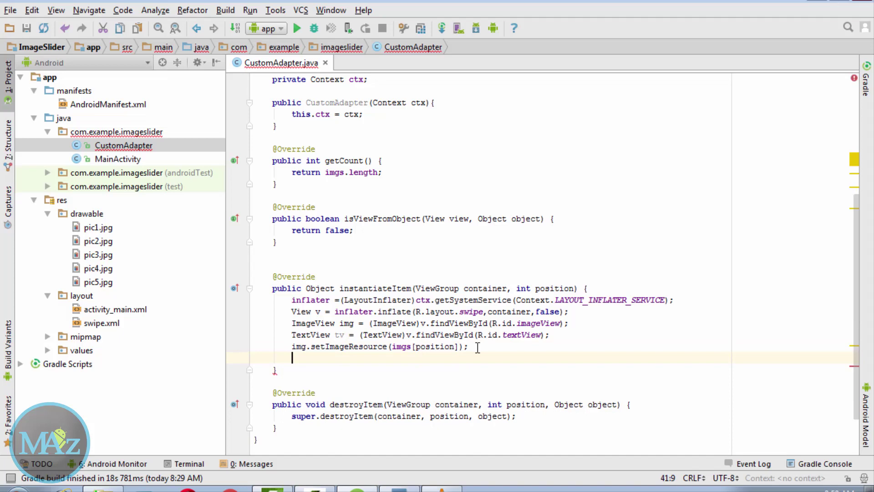
{"action": "type", "text": "tv."}
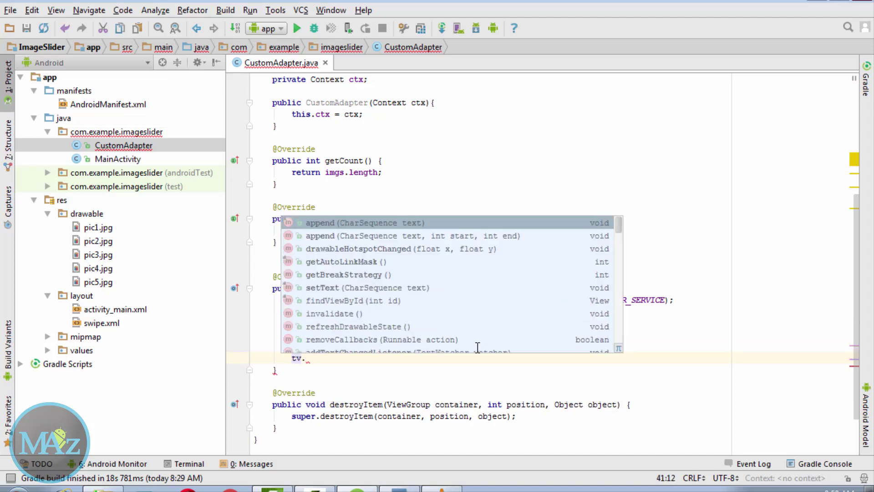
{"action": "type", "text": "set"}
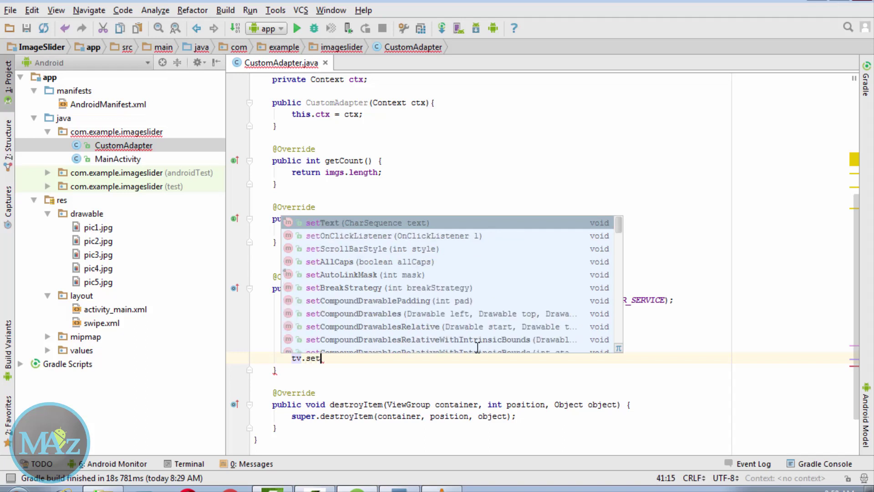
{"action": "key", "text": "Escape"}
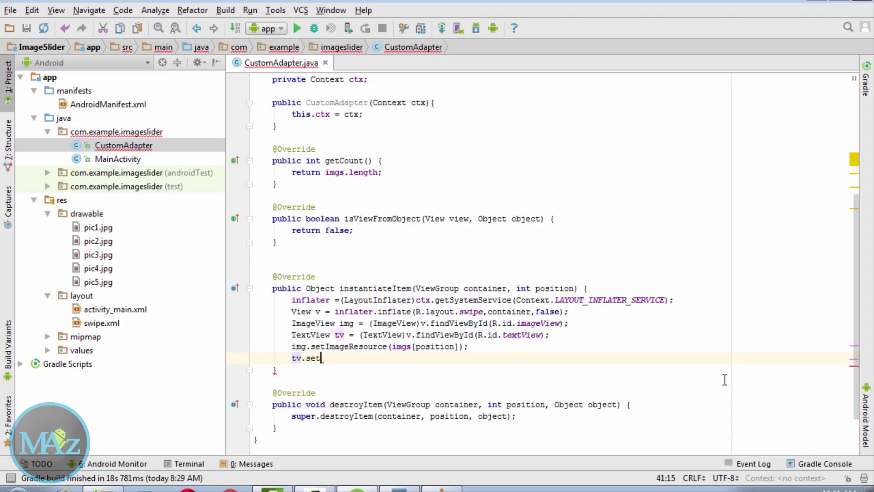
{"action": "type", "text": "Te"}
{"action": "type", "text": "xt(\"Image"}
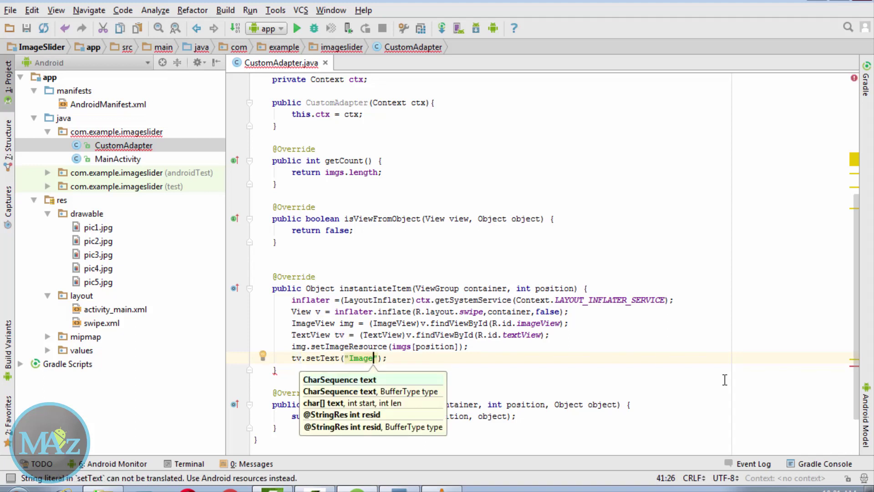
{"action": "type", "text": ":"}
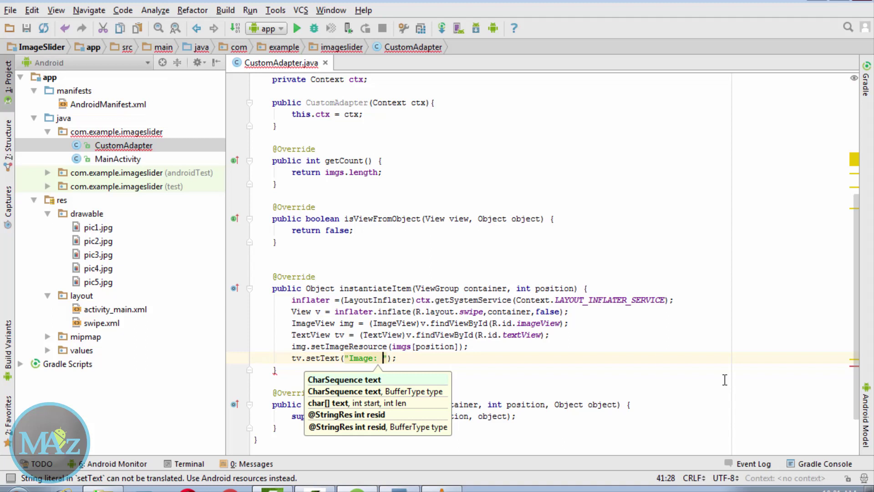
{"action": "left_click", "coordinate": [277, 369]}
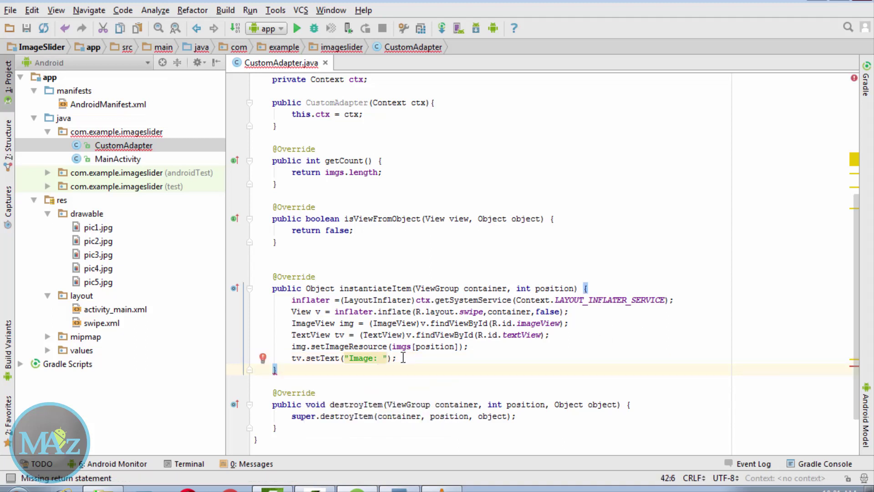
{"action": "left_click", "coordinate": [387, 358]}
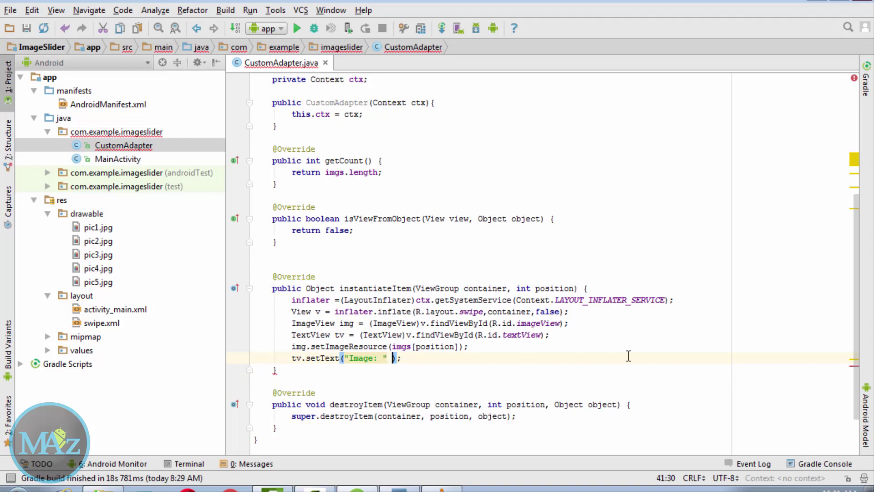
{"action": "key", "text": "BackSpace"}
{"action": "type", "text": "+"}
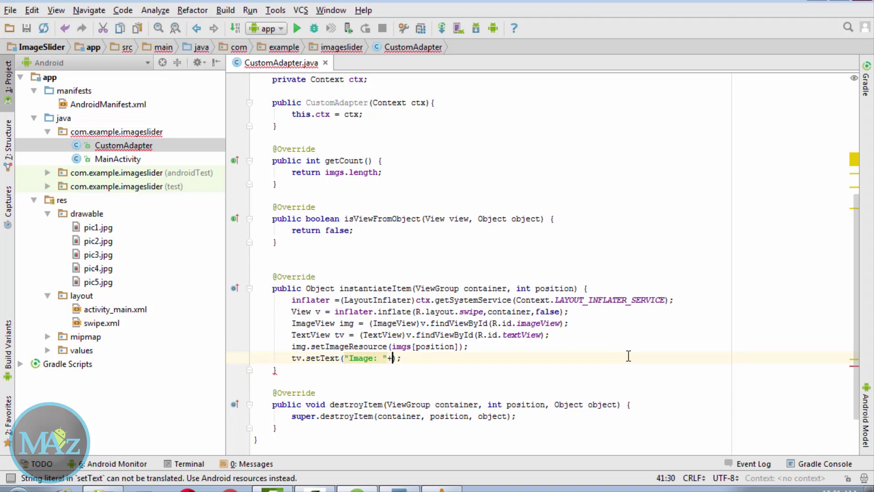
{"action": "type", "text": "po"}
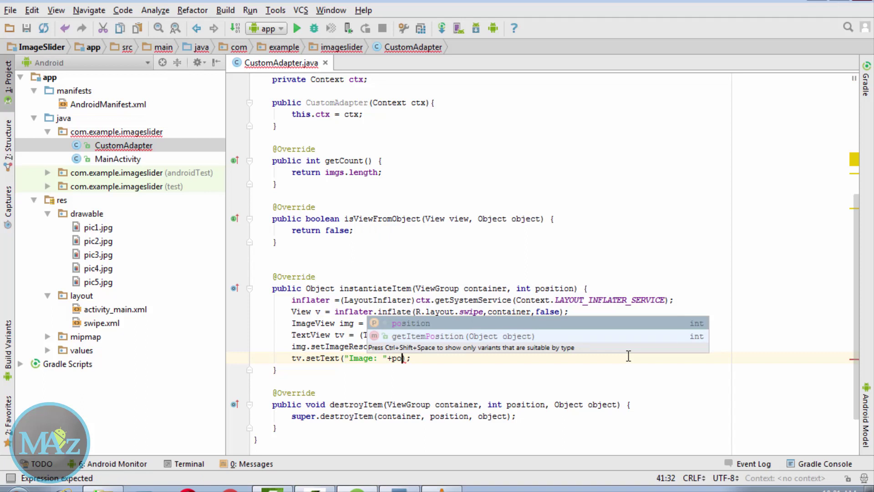
{"action": "type", "text": "sition"}
{"action": "key", "text": "Return"}
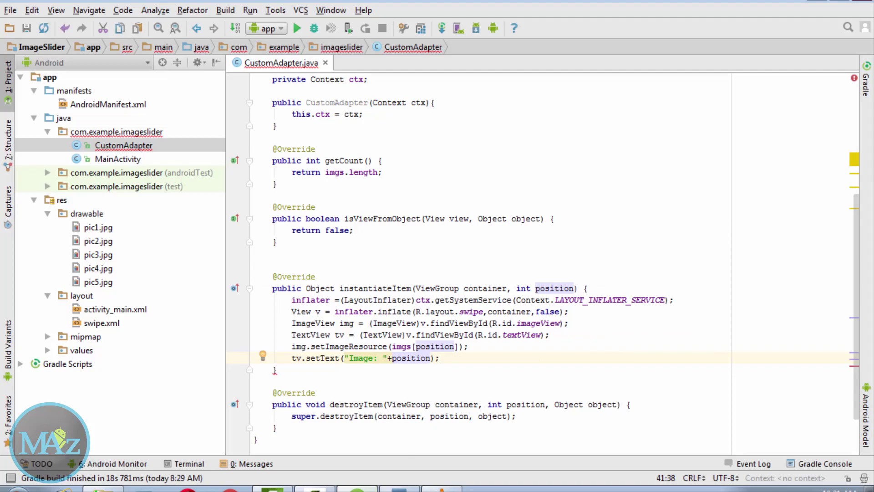
{"action": "left_click", "coordinate": [448, 357]}
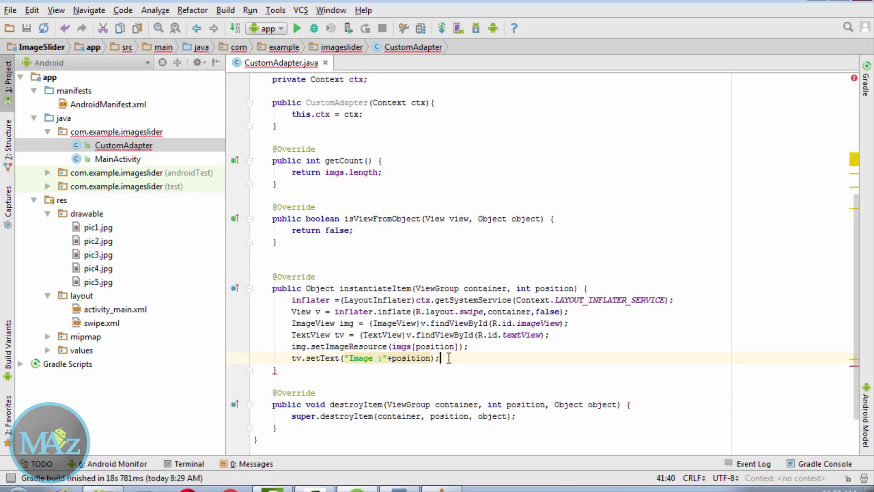
- Add container.addView(v); below setText and start the line for return v;
{"action": "key", "text": "Return"}
{"action": "type", "text": "c"}
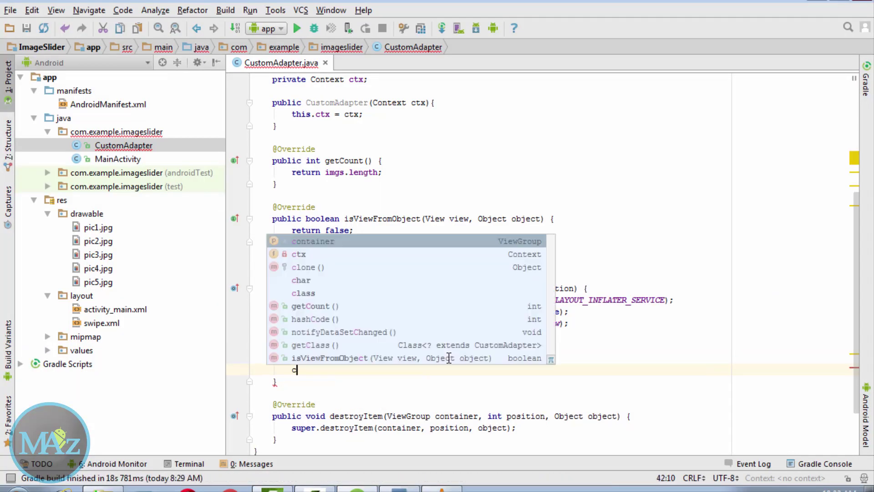
{"action": "type", "text": "o"}
{"action": "key", "text": "Return"}
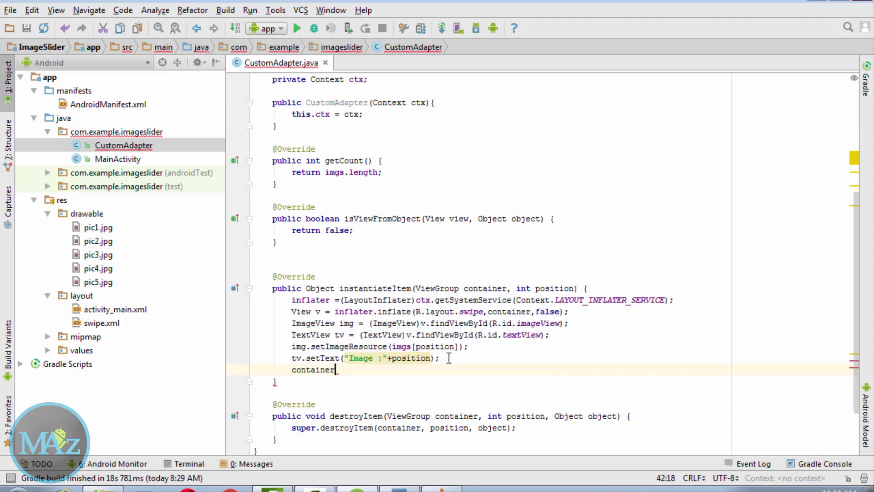
{"action": "type", "text": ".ad"}
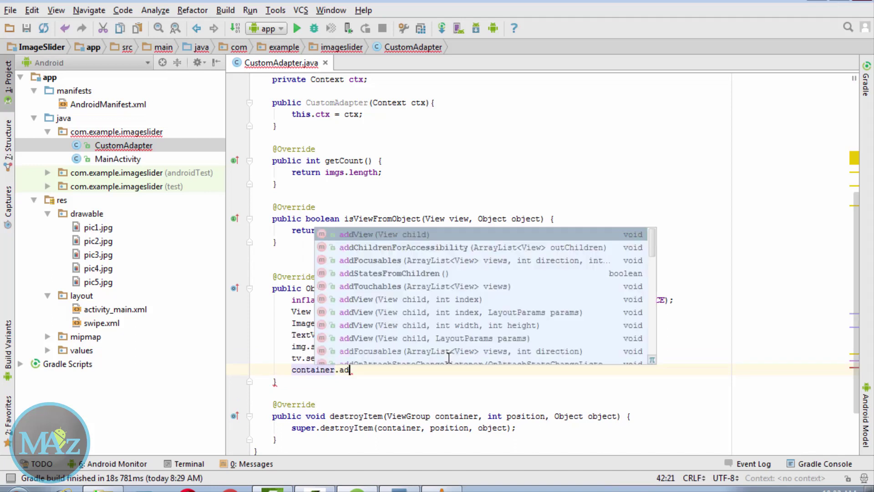
{"action": "key", "text": "Return"}
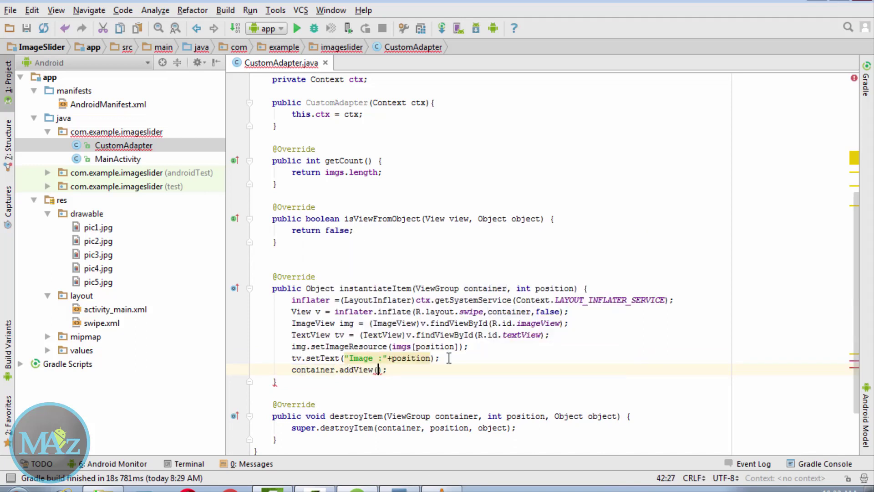
{"action": "type", "text": "v"}
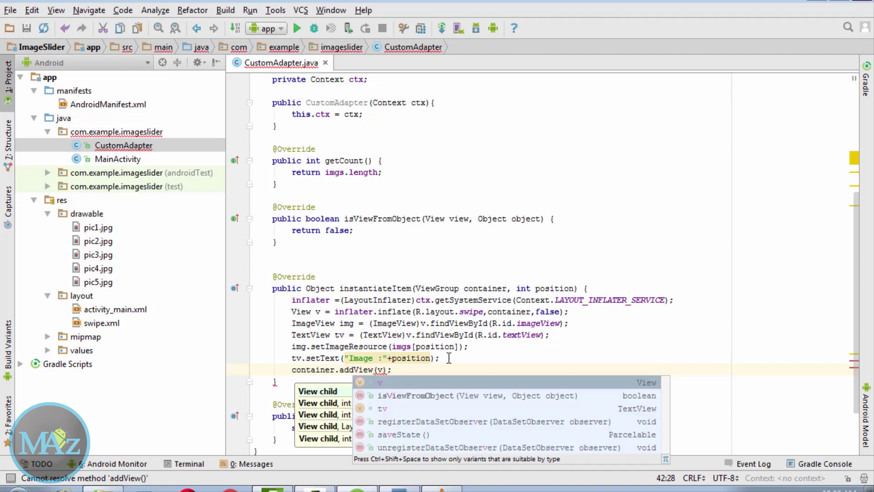
{"action": "left_click", "coordinate": [415, 370]}
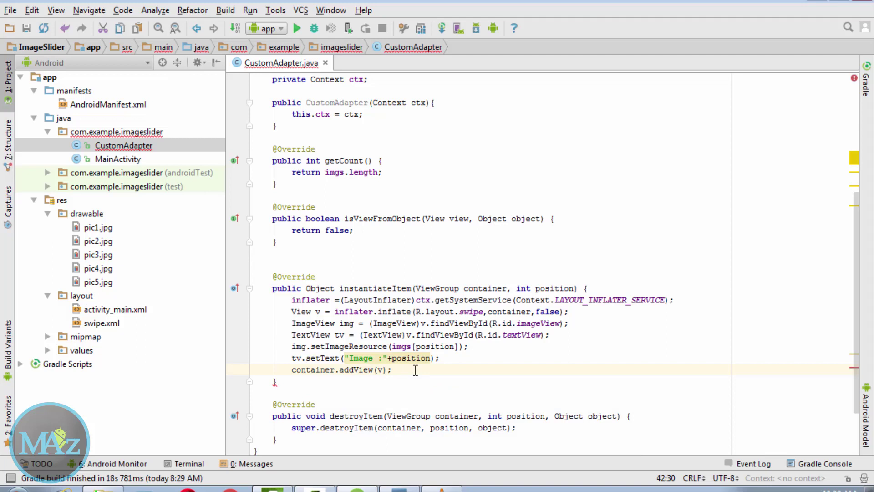
{"action": "key", "text": "Return"}
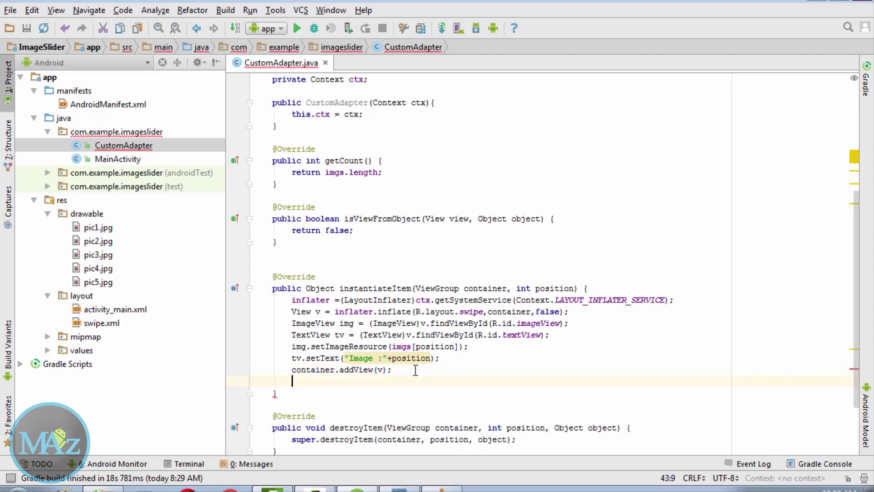
{"action": "type", "text": "Re"}
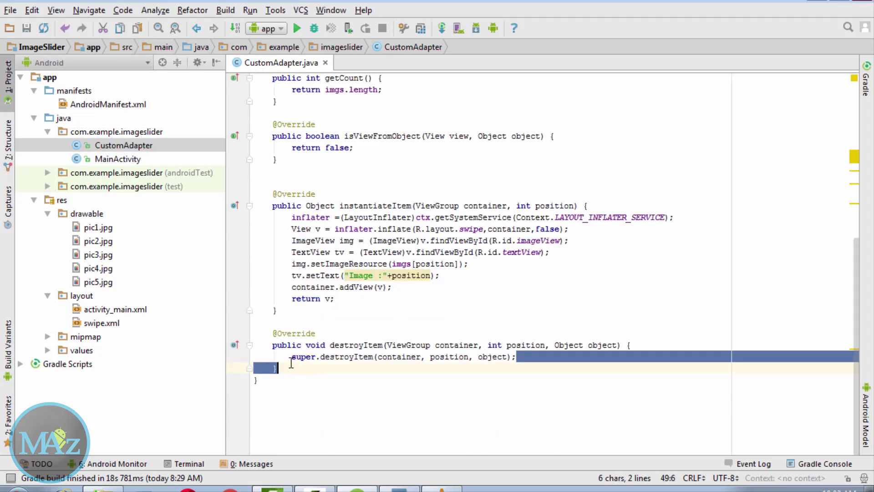
- Replace super.destroyItem with container.invalidate(); and clear isViewFromObject's false return
{"action": "key", "text": "shift+Home"}
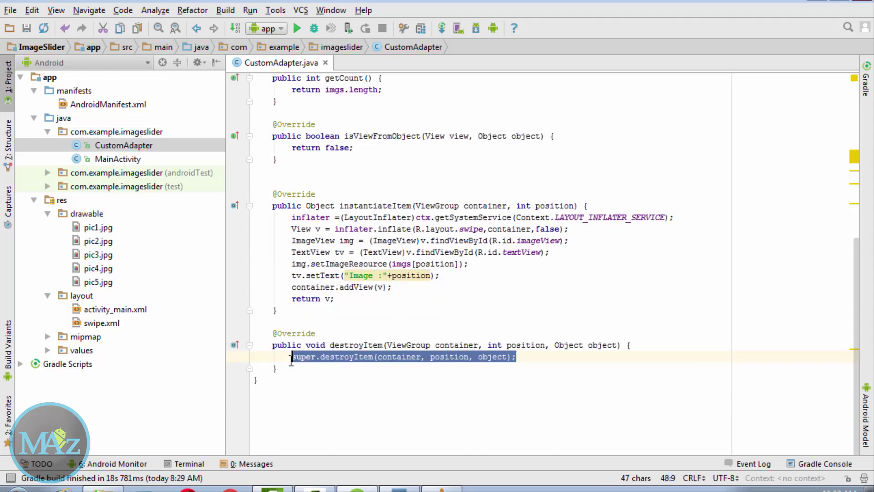
{"action": "key", "text": "BackSpace"}
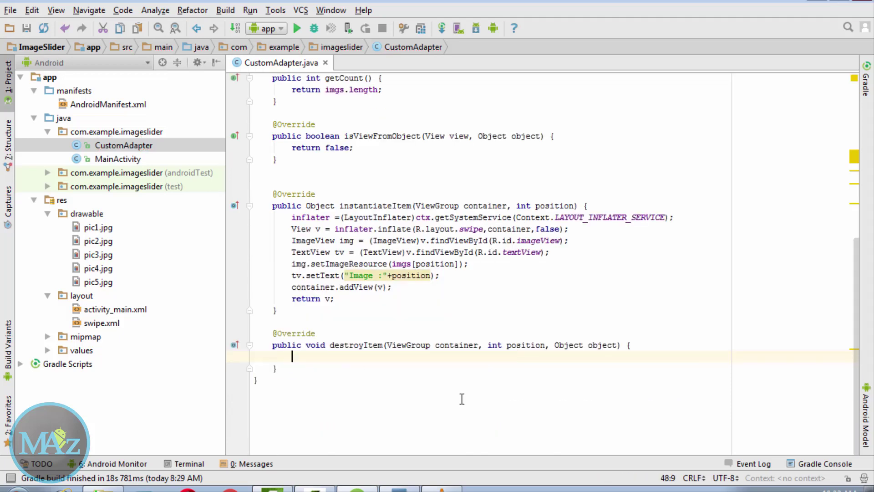
{"action": "type", "text": "co"}
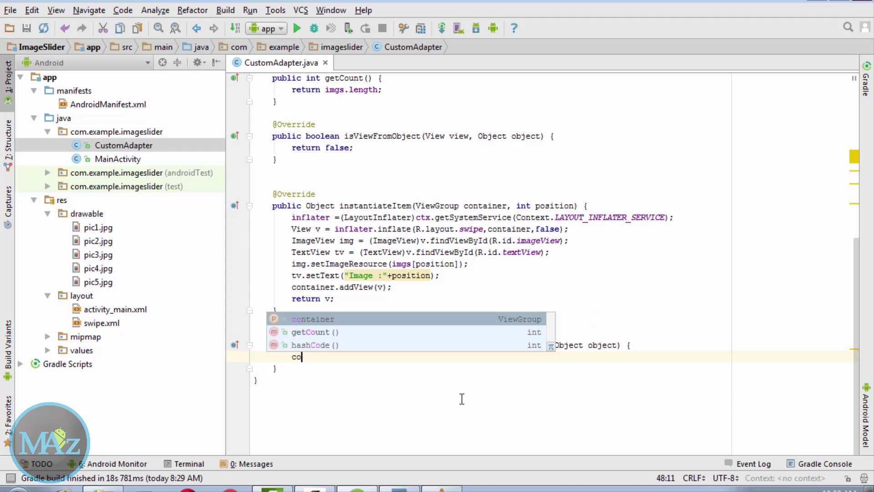
{"action": "key", "text": "Return"}
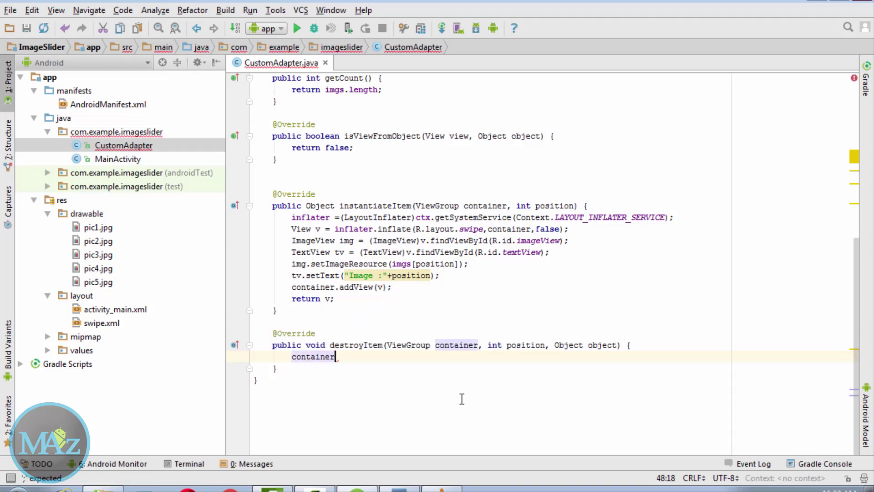
{"action": "type", "text": "."}
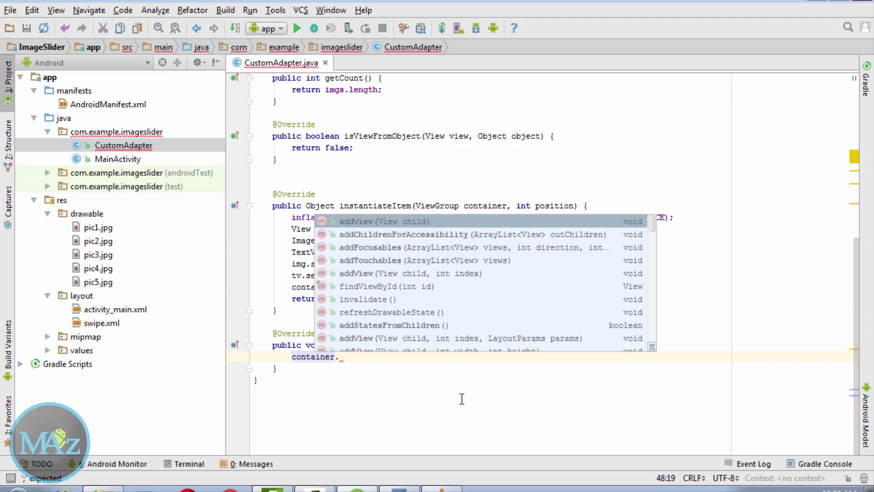
{"action": "left_click", "coordinate": [371, 300]}
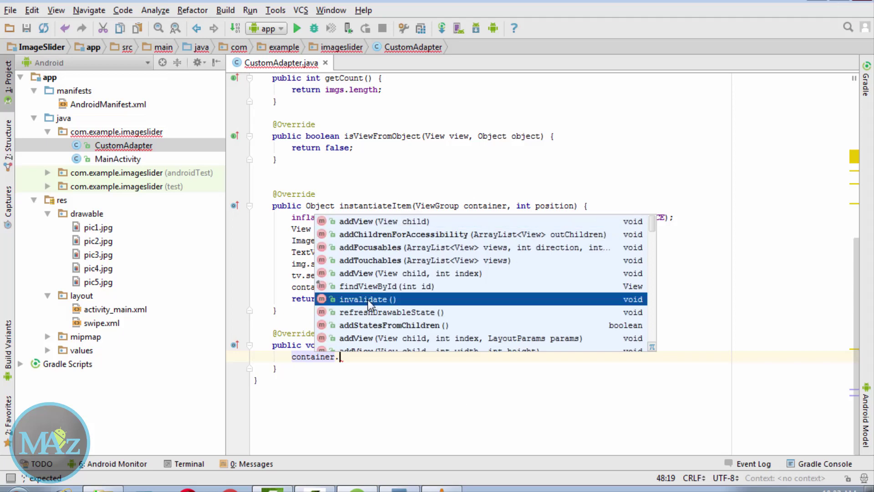
{"action": "double_click", "coordinate": [371, 300]}
{"action": "type", "text": ";"}
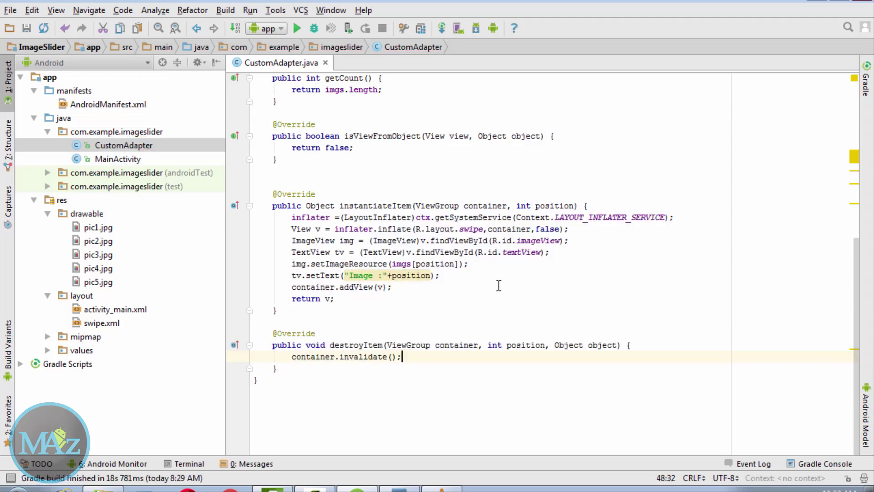
{"action": "scroll", "coordinate": [498, 286], "scroll_direction": "up", "scroll_amount": 2}
{"action": "scroll", "coordinate": [498, 286], "scroll_direction": "up", "scroll_amount": 1}
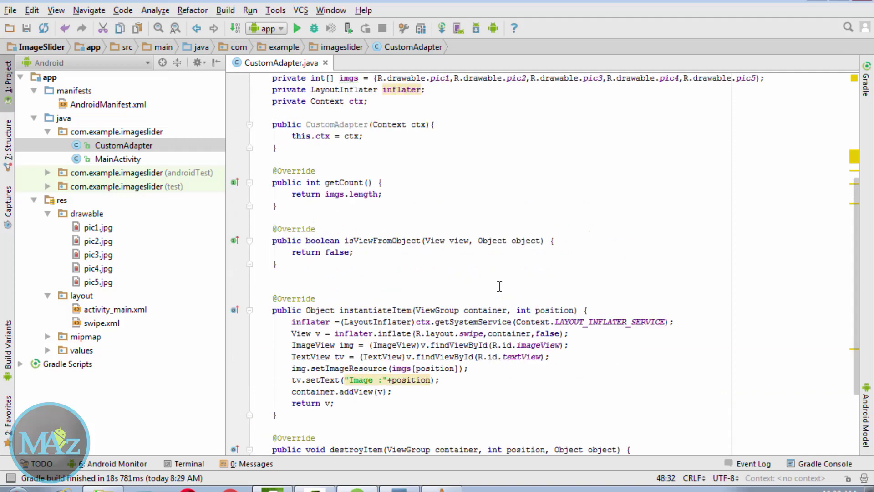
{"action": "scroll", "coordinate": [498, 286], "scroll_direction": "up", "scroll_amount": 2}
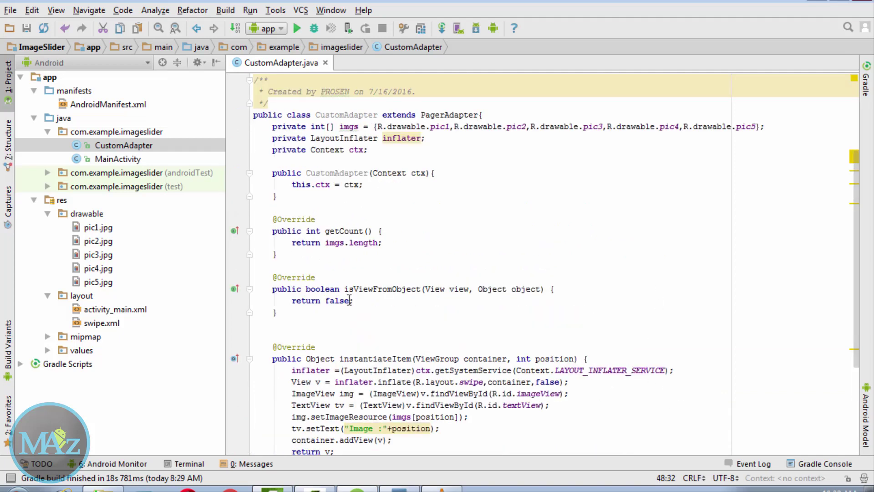
{"action": "left_click_drag", "start_coordinate": [350, 301], "coordinate": [324, 300]}
{"action": "key", "text": "BackSpace"}
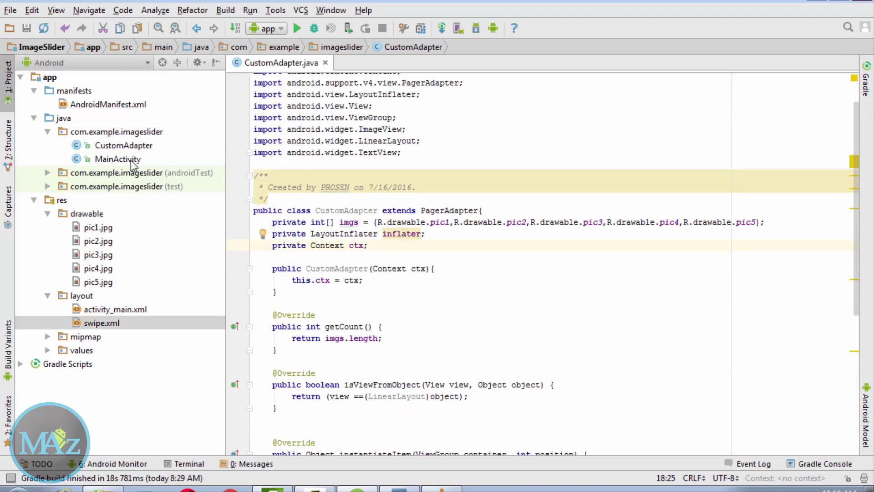
- Declare 'CustomAdapter adapter;' and 'ViewPager viewPager;' at the top of MainActivity
{"action": "double_click", "coordinate": [130, 161]}
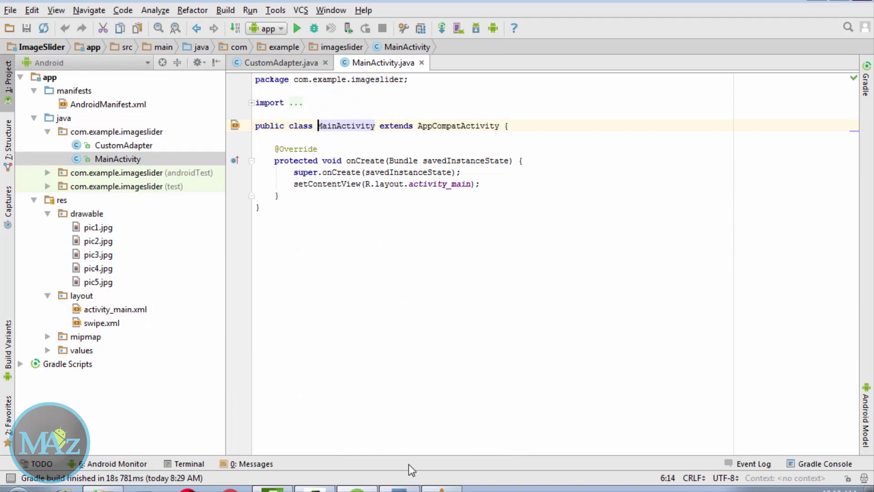
{"action": "left_click", "coordinate": [526, 125]}
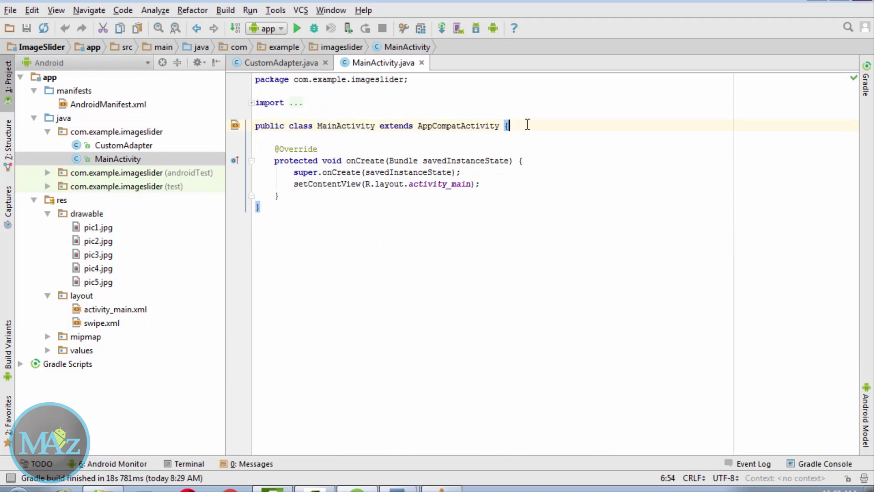
{"action": "key", "text": "Return"}
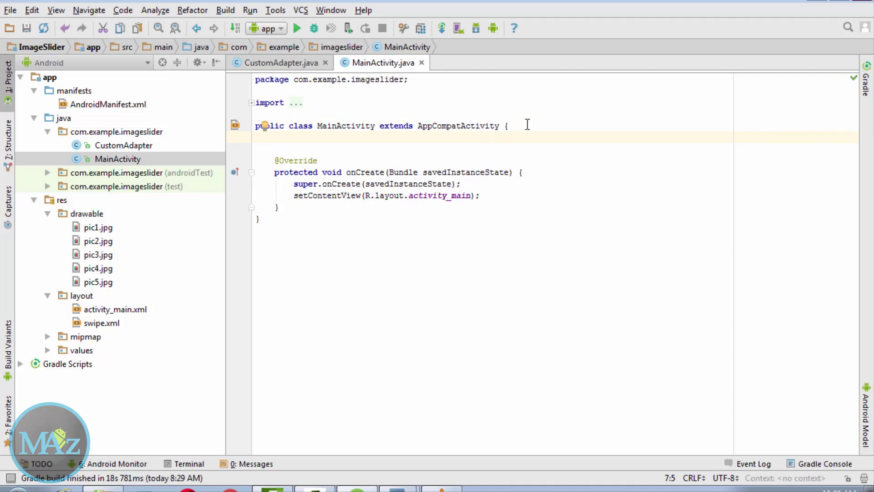
{"action": "type", "text": "Cu"}
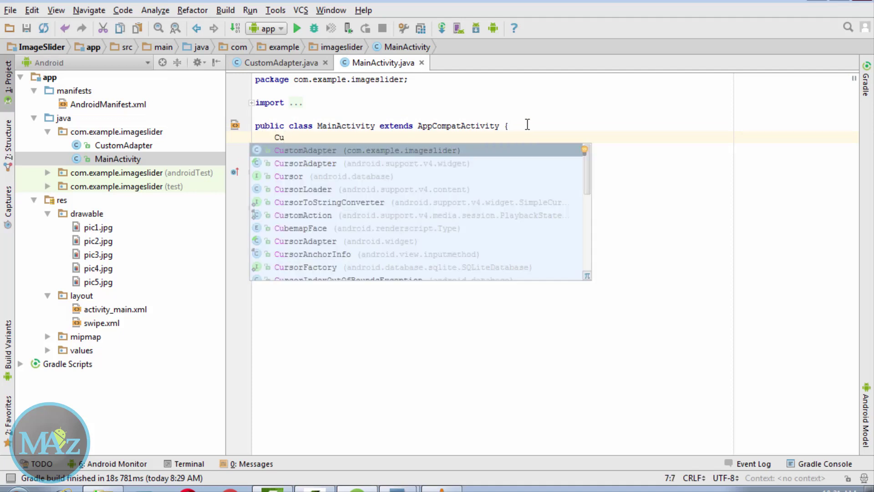
{"action": "key", "text": "Return"}
{"action": "type", "text": "apter a"}
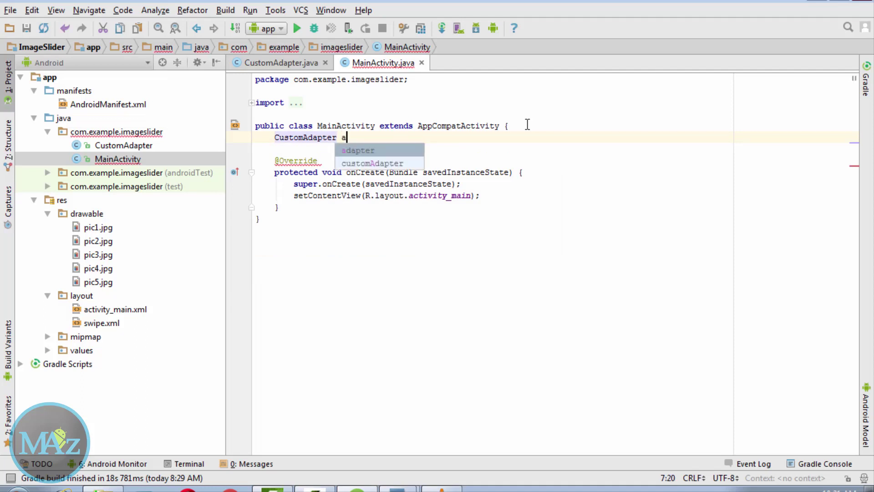
{"action": "key", "text": "Return"}
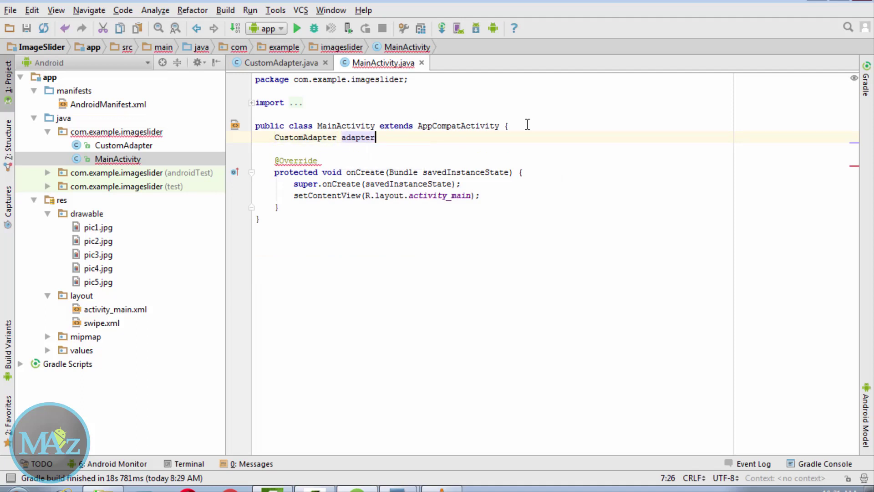
{"action": "type", "text": ";"}
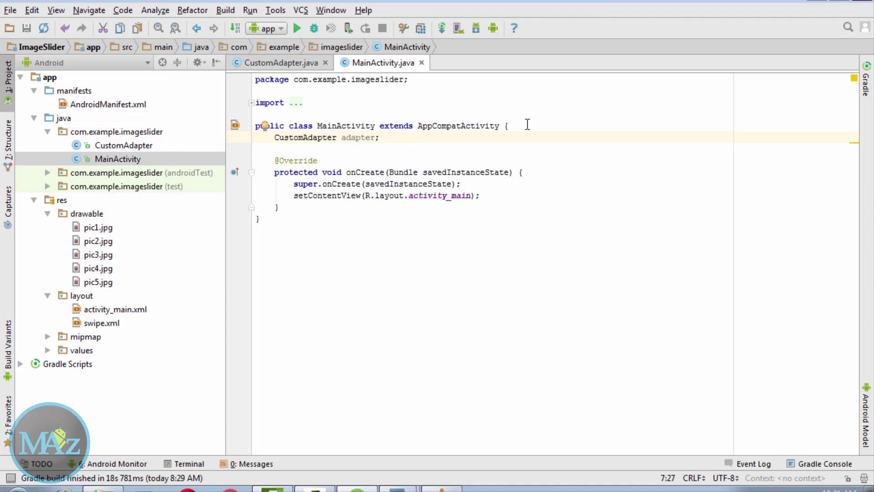
{"action": "key", "text": "Return"}
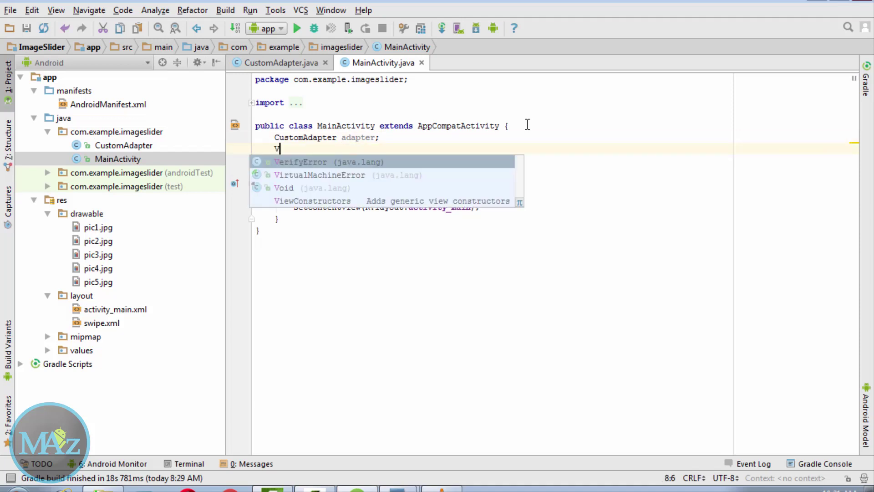
{"action": "type", "text": "Vie"}
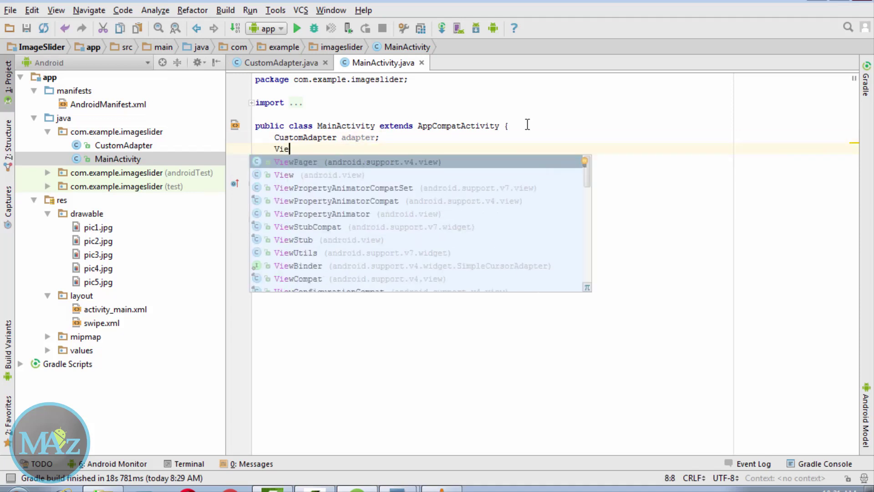
{"action": "key", "text": "Return"}
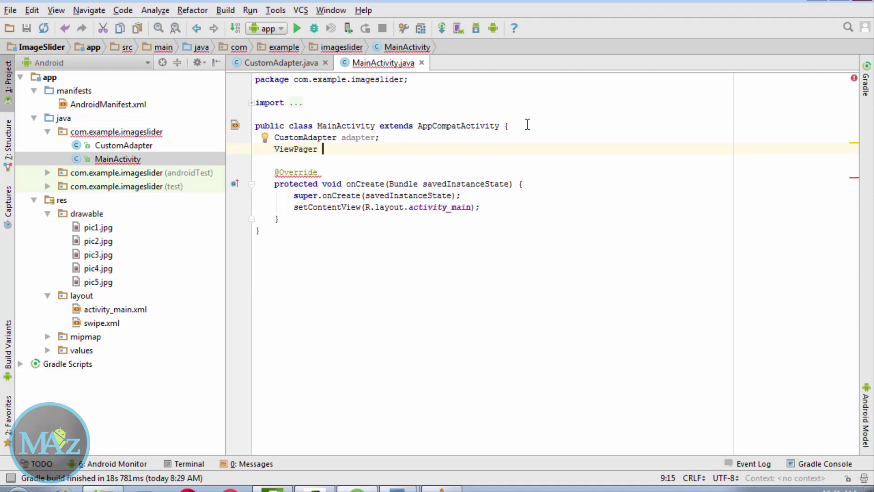
{"action": "type", "text": "v"}
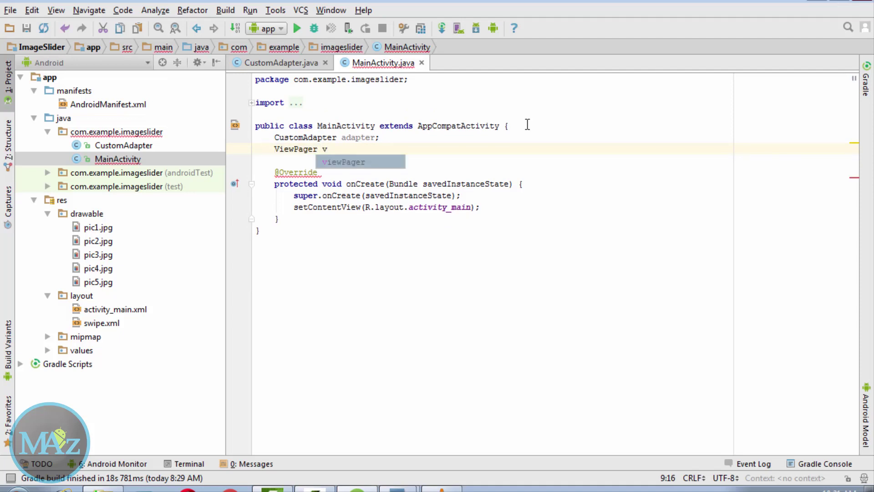
{"action": "key", "text": "Return"}
{"action": "type", "text": ";"}
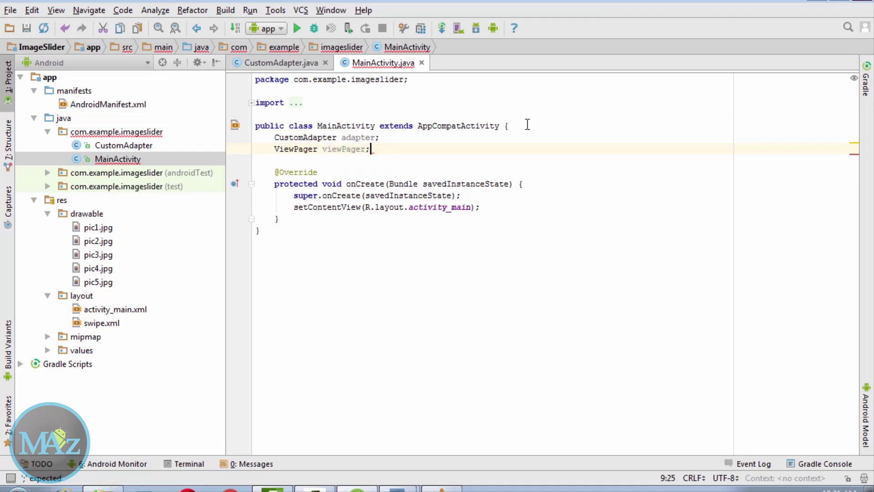
- Add adapter = new CustomAdapter(this); and viewPager.setAdapter(adapter); in onCreate
{"action": "left_click", "coordinate": [494, 207]}
{"action": "key", "text": "Return"}
{"action": "type", "text": "a"}
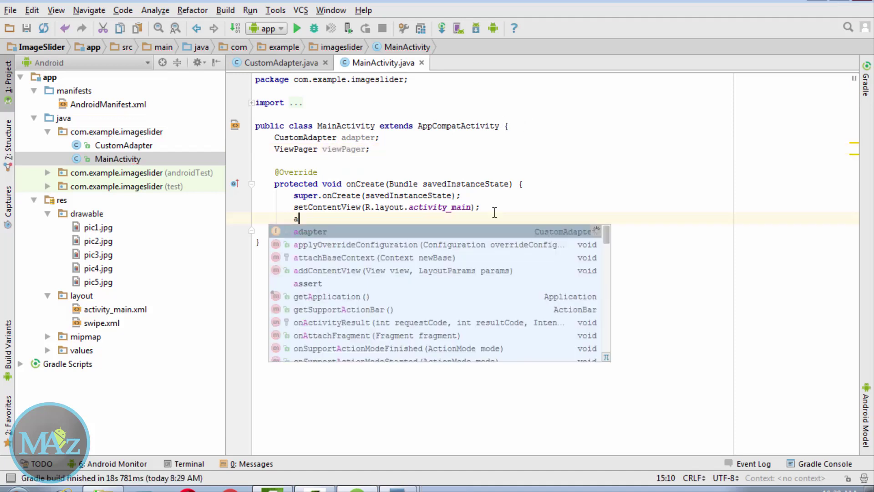
{"action": "type", "text": "dap"}
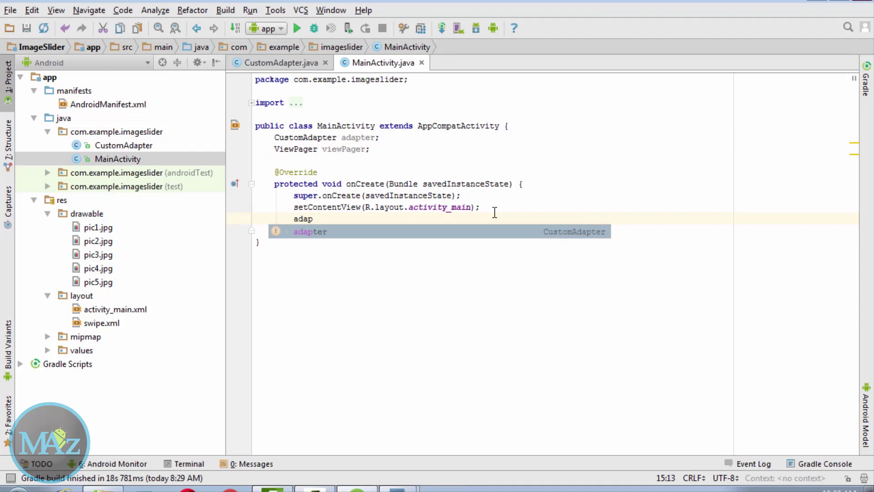
{"action": "key", "text": "Return"}
{"action": "type", "text": "= "}
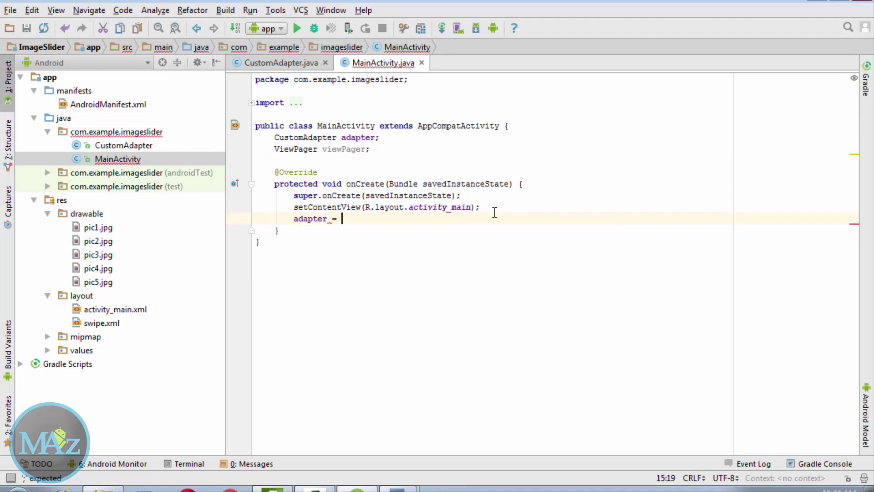
{"action": "type", "text": "new"}
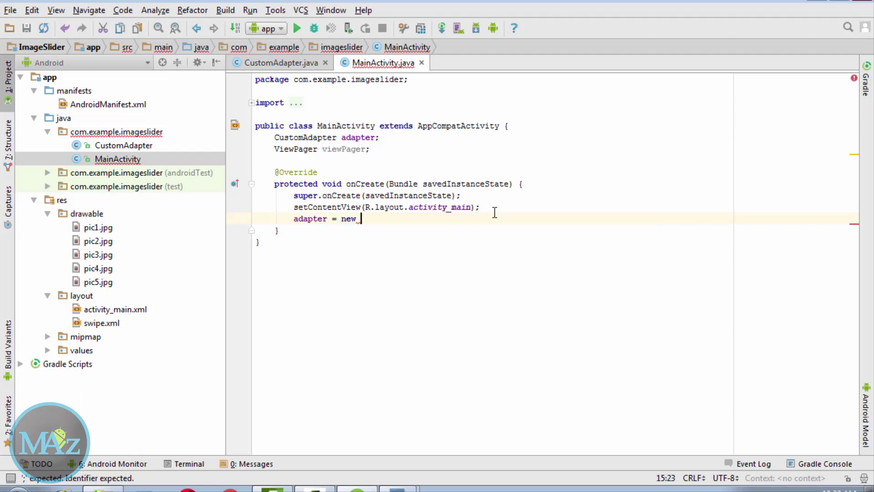
{"action": "type", "text": " Cu"}
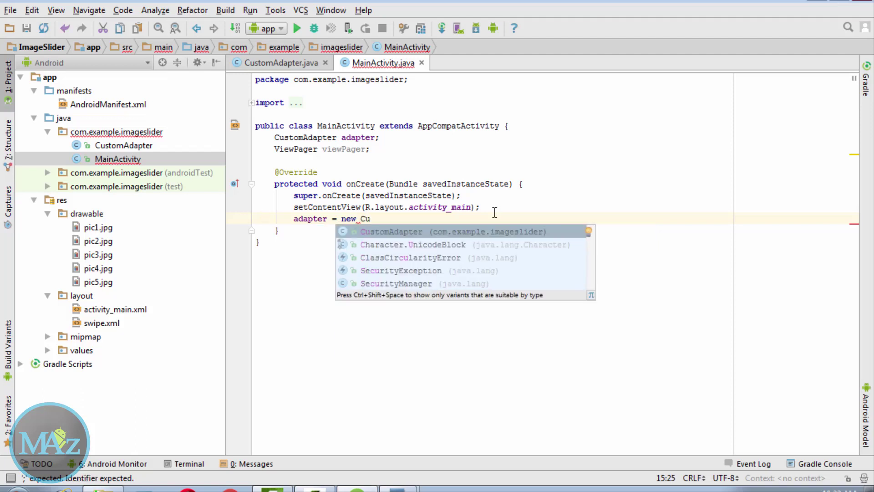
{"action": "key", "text": "Return"}
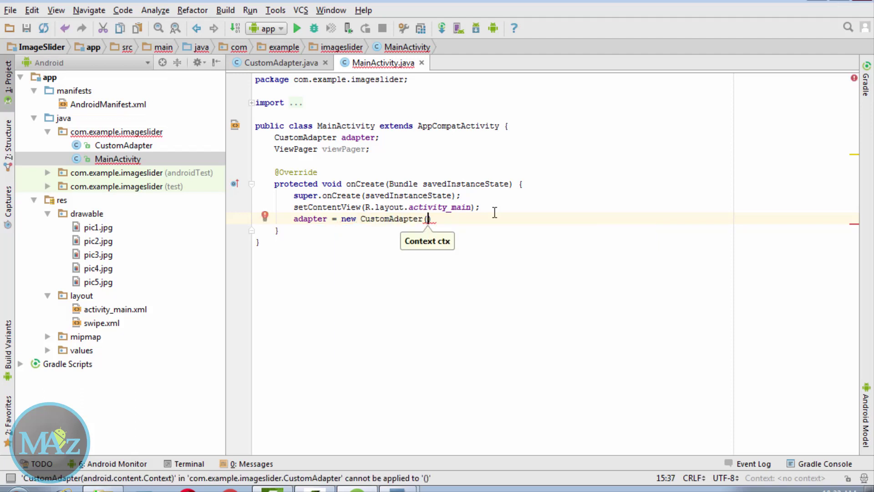
{"action": "type", "text": "this"}
{"action": "key", "text": "Right"}
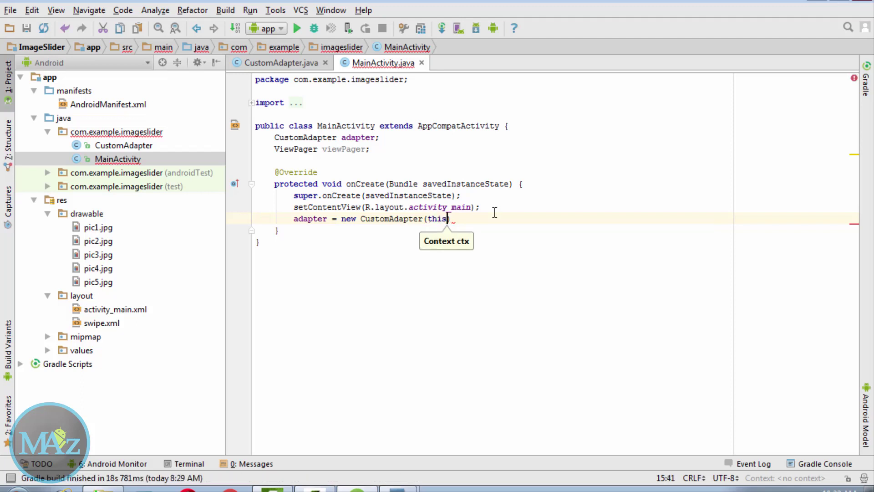
{"action": "type", "text": ";"}
{"action": "key", "text": "Return"}
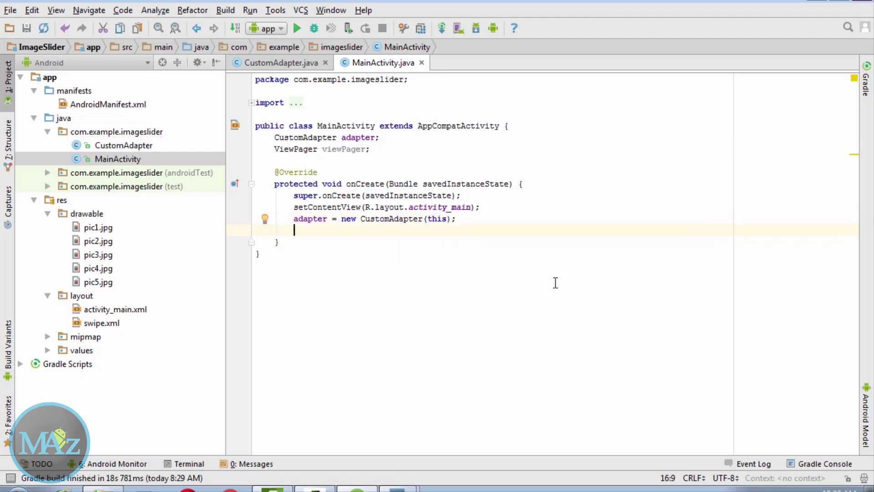
{"action": "type", "text": "vi"}
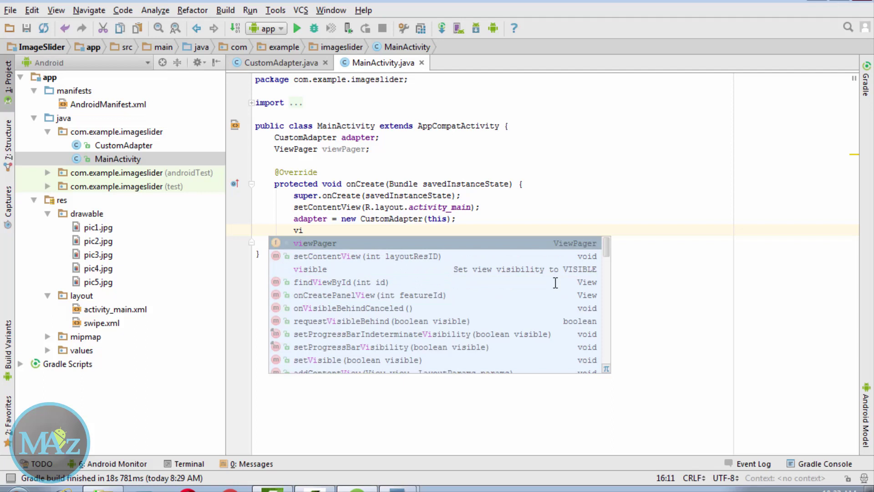
{"action": "key", "text": "Return"}
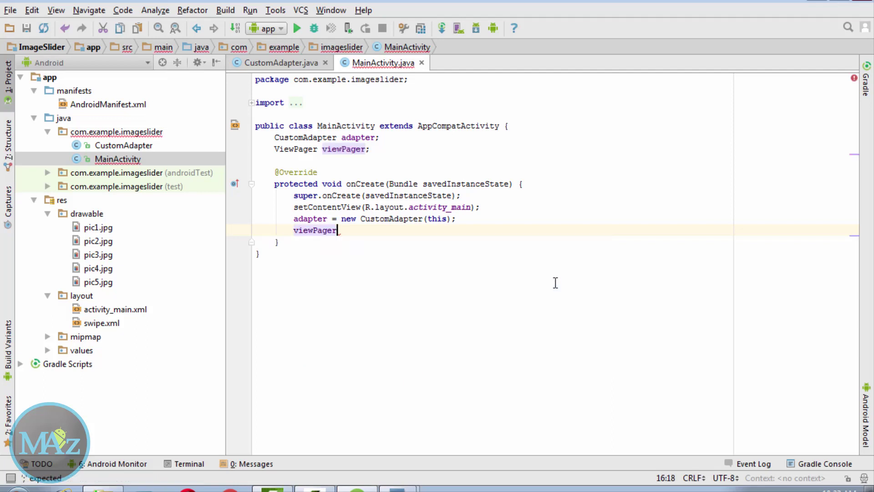
{"action": "type", "text": ".set"}
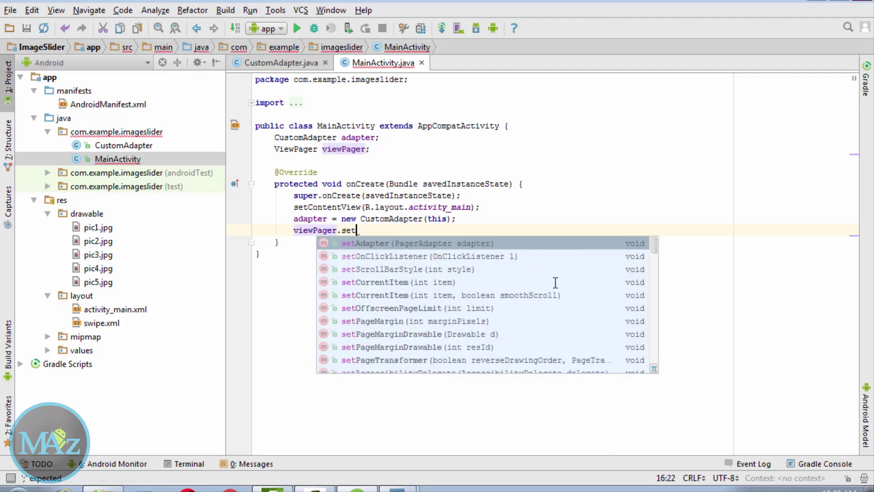
{"action": "type", "text": "A"}
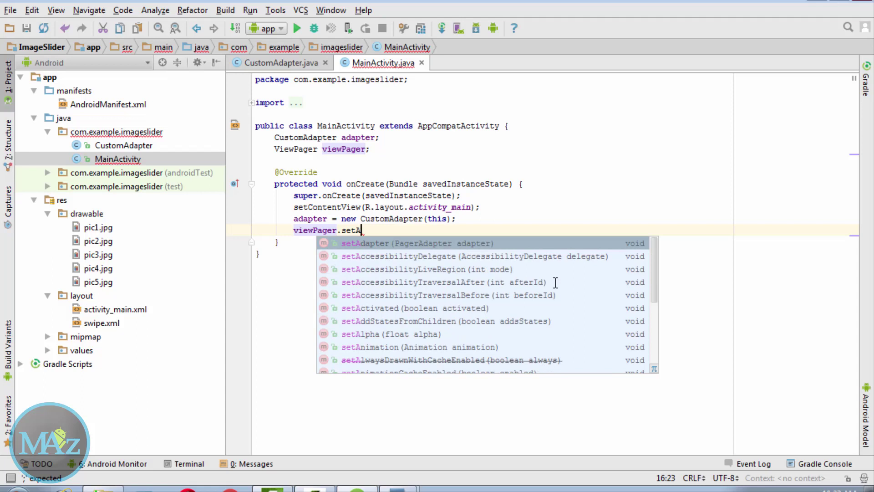
{"action": "key", "text": "Return"}
{"action": "type", "text": "adapter);"}
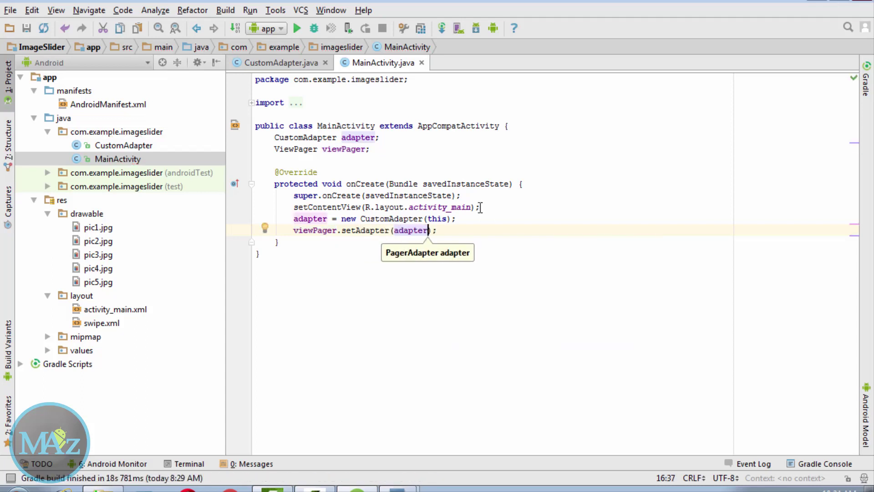
- Begin viewPager =(ViewPager)findViewById(R. below setContentView
{"action": "left_click", "coordinate": [480, 207]}
{"action": "key", "text": "Return"}
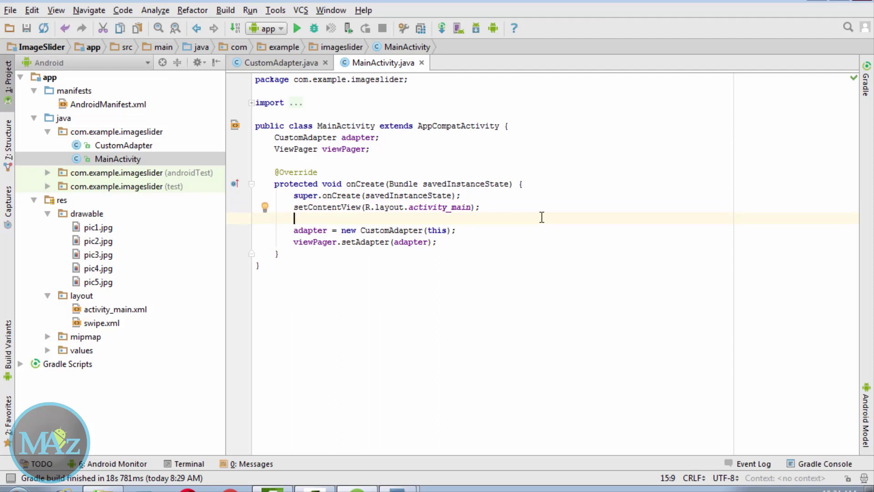
{"action": "type", "text": "view"}
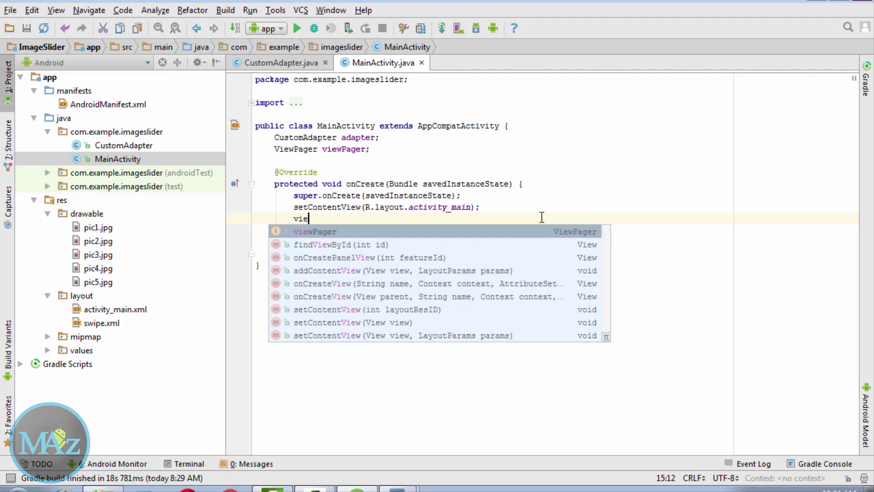
{"action": "key", "text": "Return"}
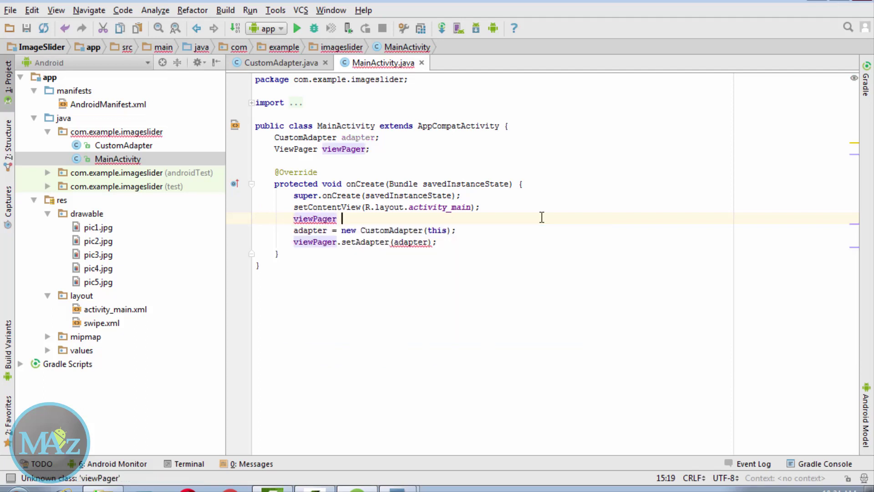
{"action": "type", "text": "=("}
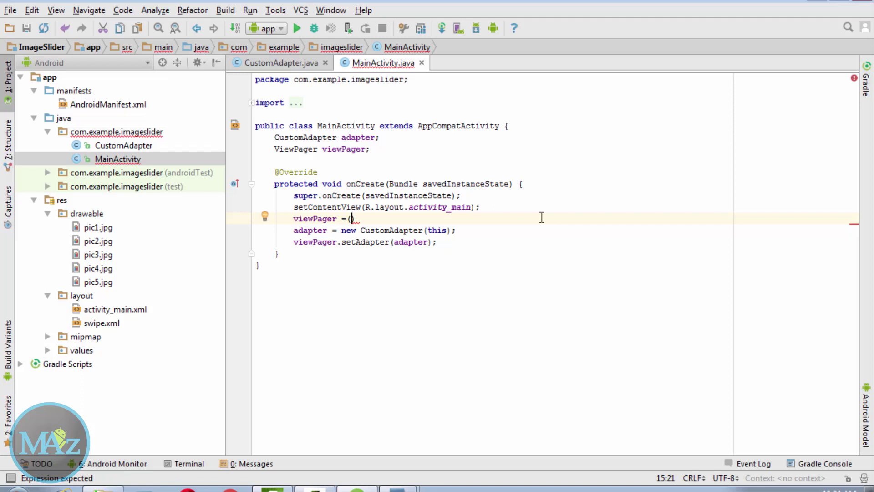
{"action": "type", "text": "Vi"}
{"action": "key", "text": "Return"}
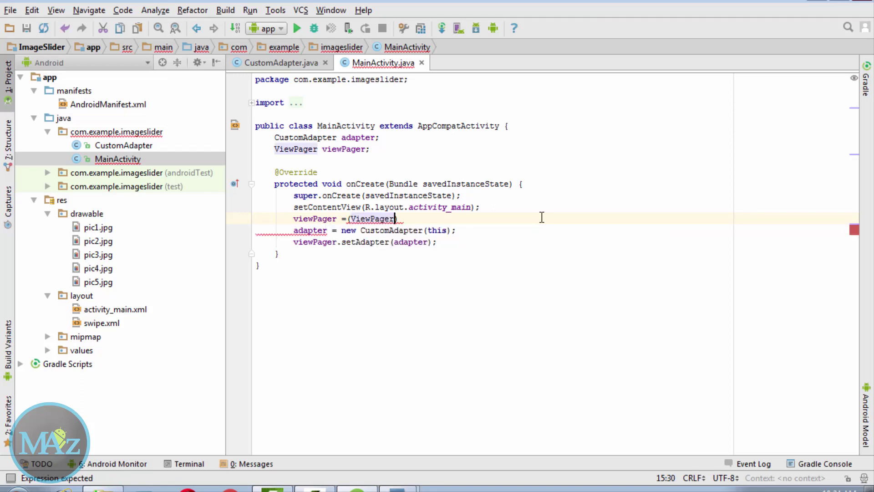
{"action": "type", "text": ")fi"}
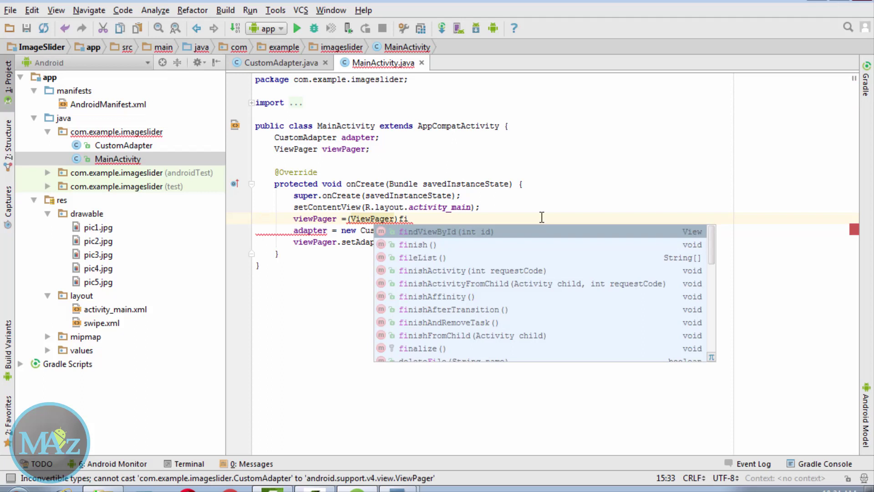
{"action": "key", "text": "Return"}
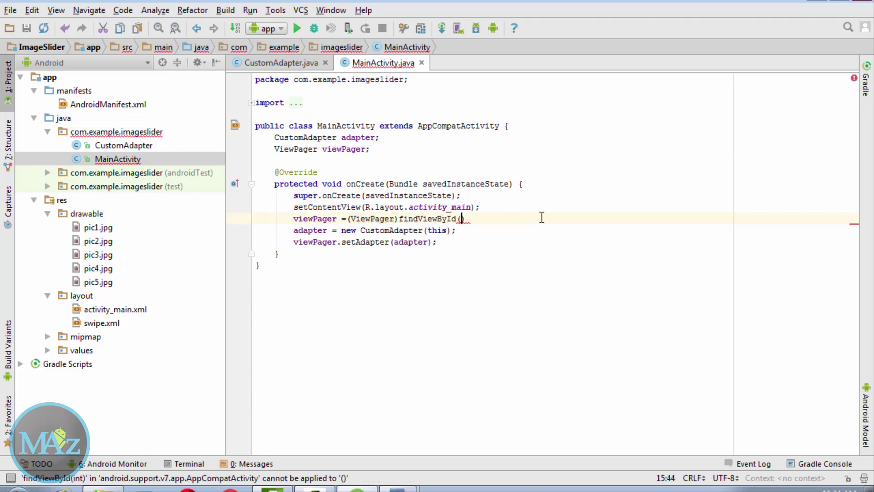
{"action": "type", "text": "R."}
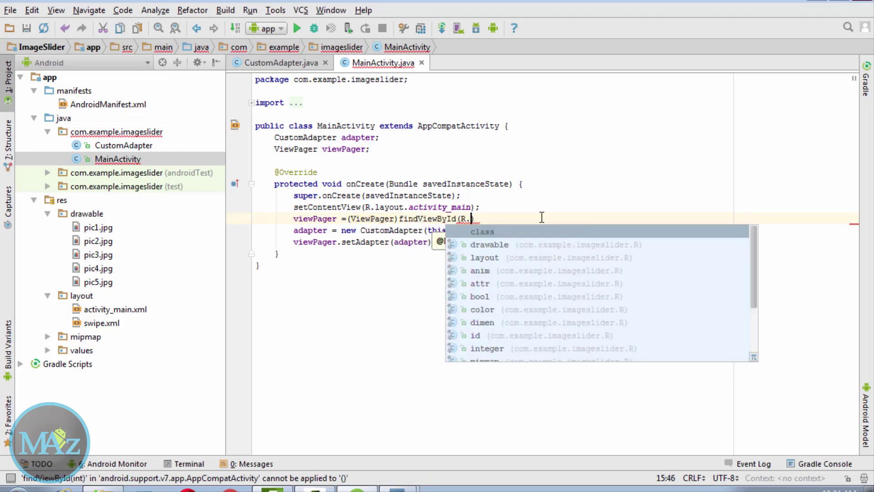